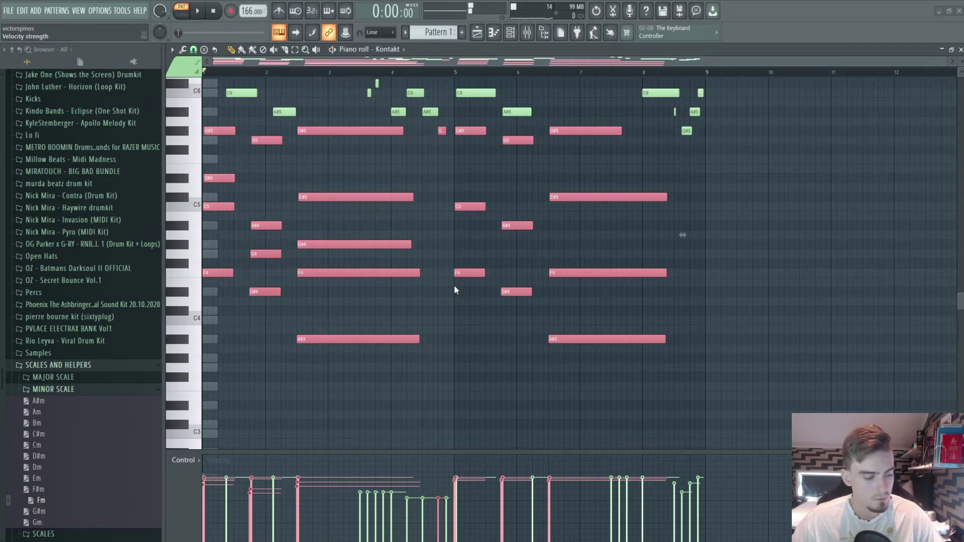
- Play the Kontakt piano pattern from the start to hear the chords and melody
key("space")
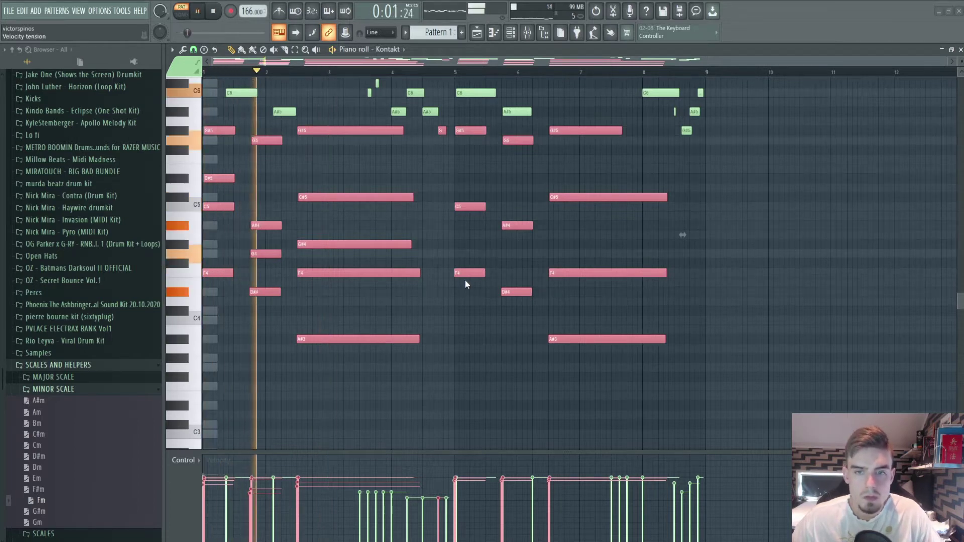
key("space")
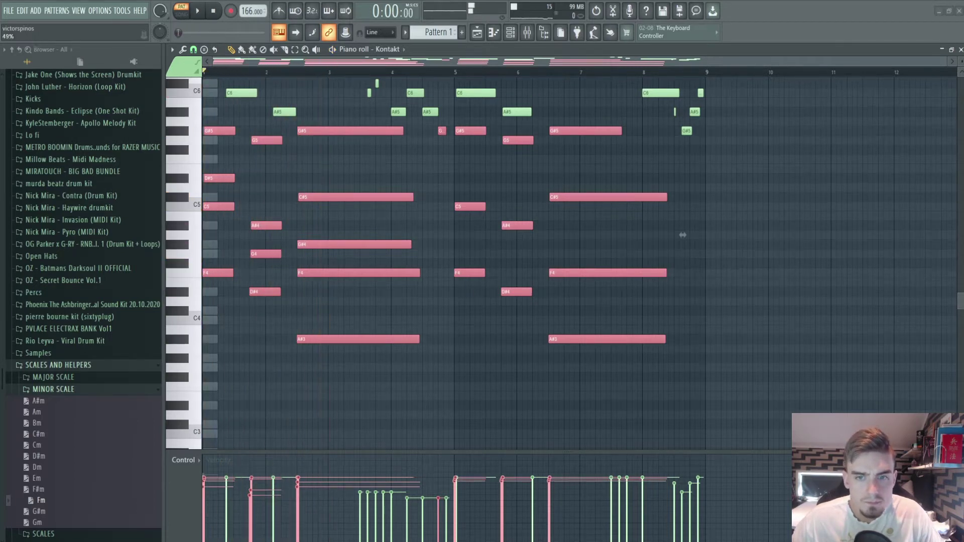
key("space")
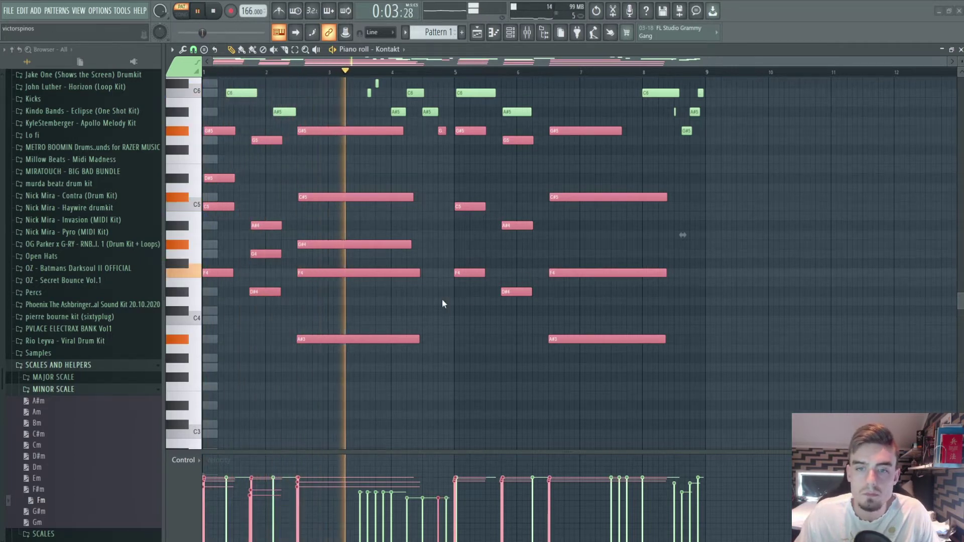
key("space")
key("space")
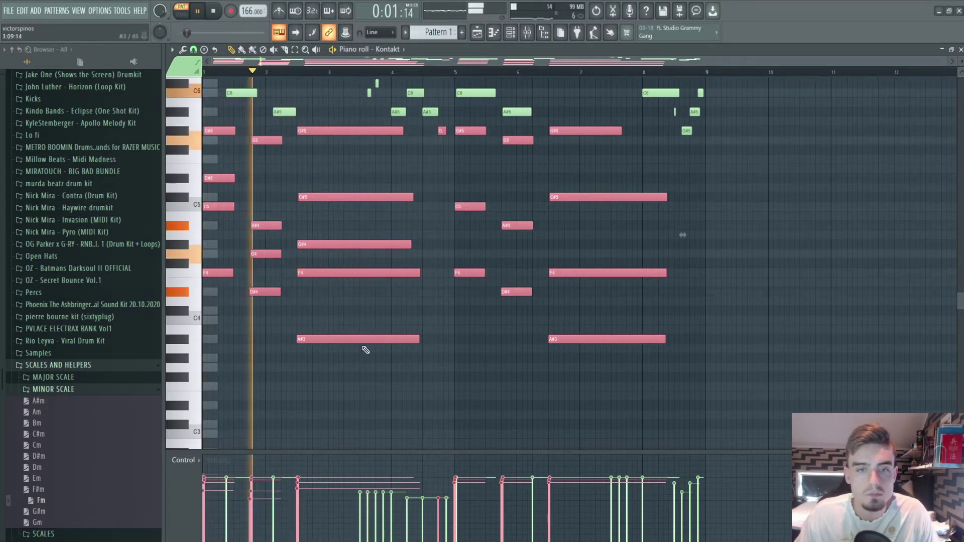
- Slightly lower the velocities of selected chord notes, including F4 in the bar 2 chord and C5, F4 and A#4 in bar 5
left_click_drag(364, 347, 356, 260)
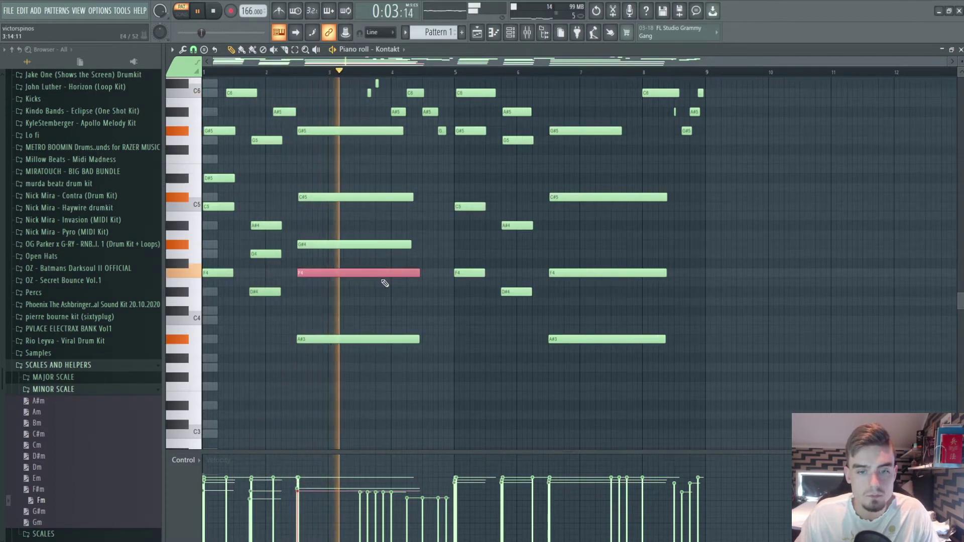
left_click_drag(408, 372, 344, 199)
left_click_drag(642, 390, 484, 210)
scroll(476, 266, "up", 2)
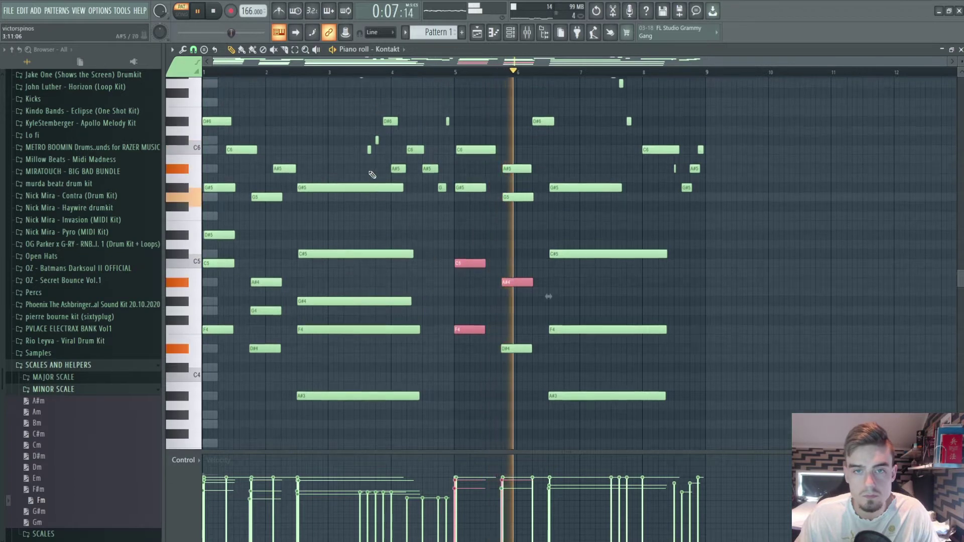
- Clear the note selection and lengthen the G#5 note of the chord starting in bar 6 to late in bar 7
left_click_drag(383, 133, 367, 153)
left_click(627, 84, "ctrl")
left_click_drag(621, 187, 630, 188)
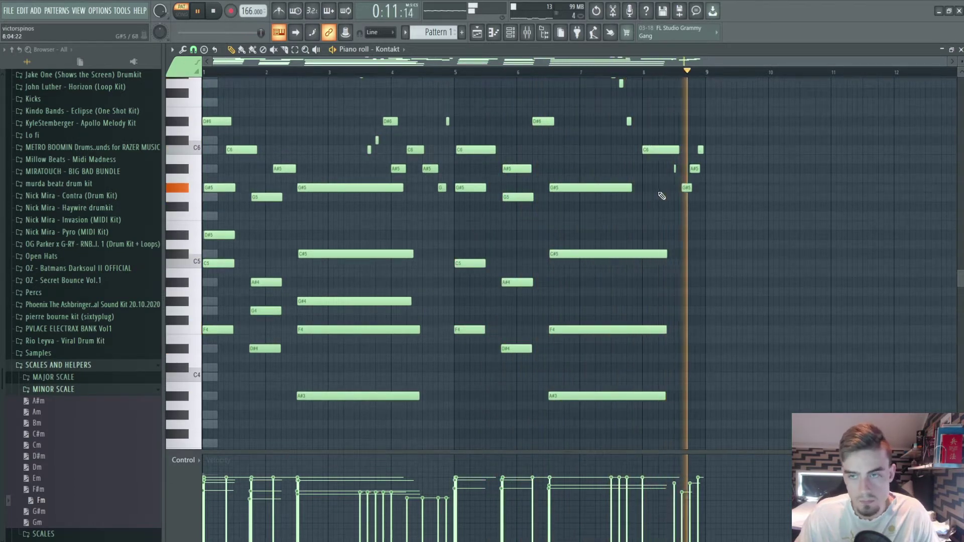
- Add a G#4 note to the chord starting in bar 6 and lengthen it into the start of bar 8
scroll(664, 204, "up", 5)
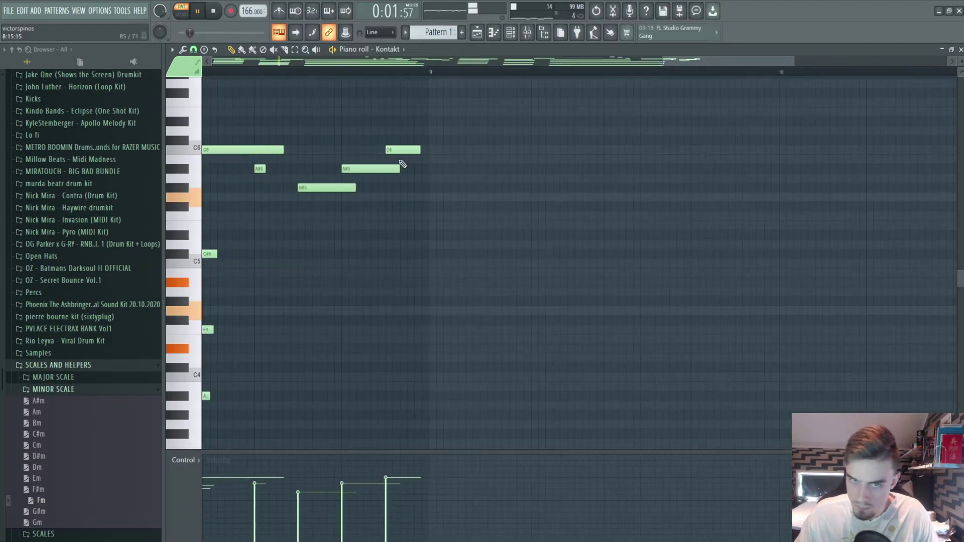
scroll(402, 164, "down", 5)
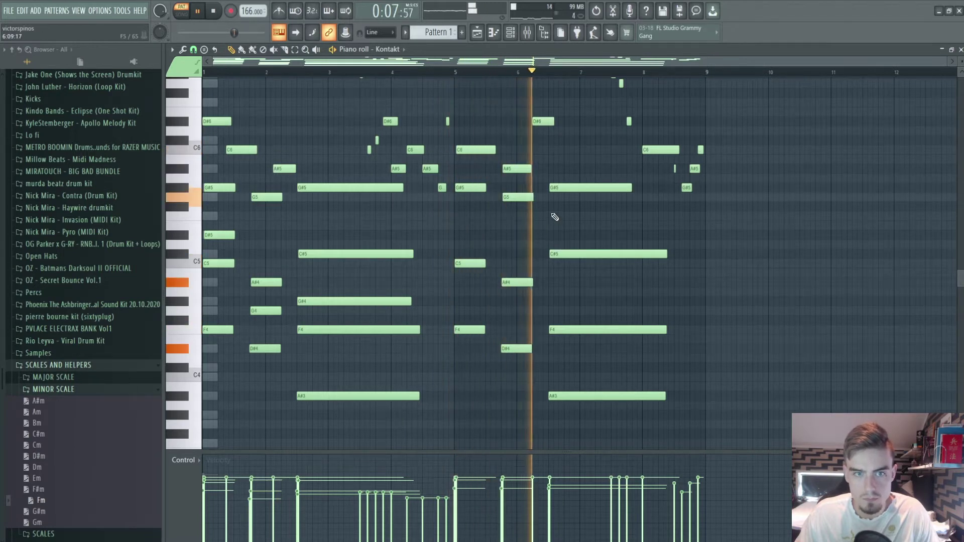
left_click(552, 197)
key("space")
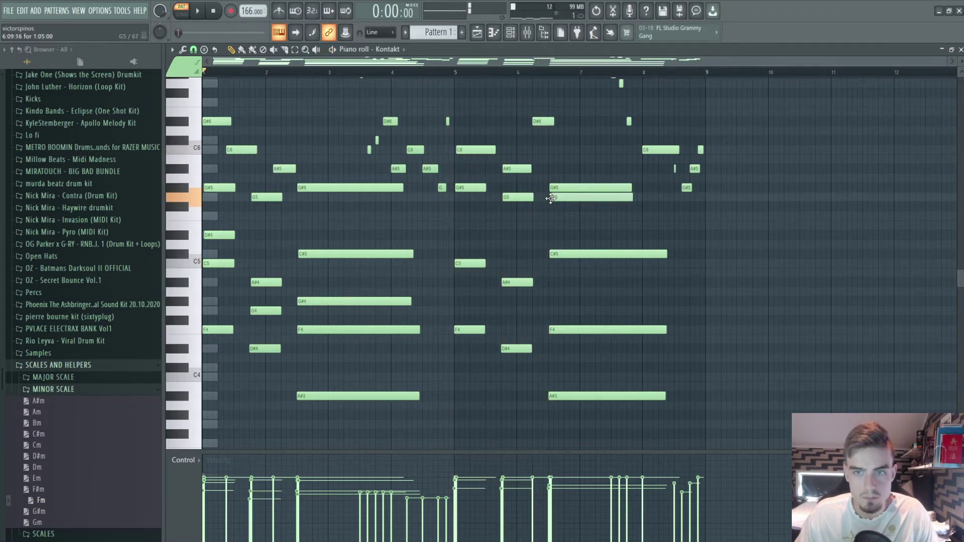
left_click_drag(548, 212, 551, 217)
key("space")
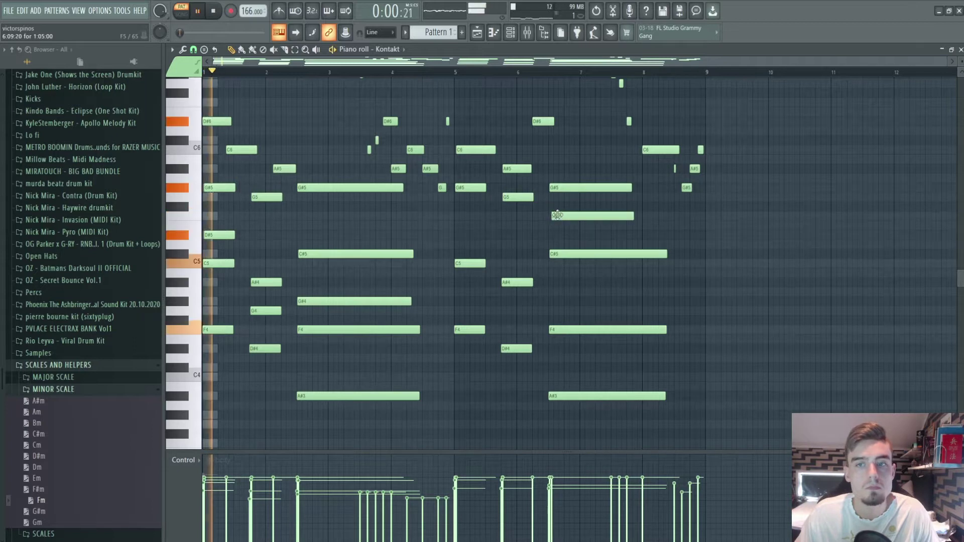
key("space")
right_click(568, 206, "alt")
right_click(568, 219)
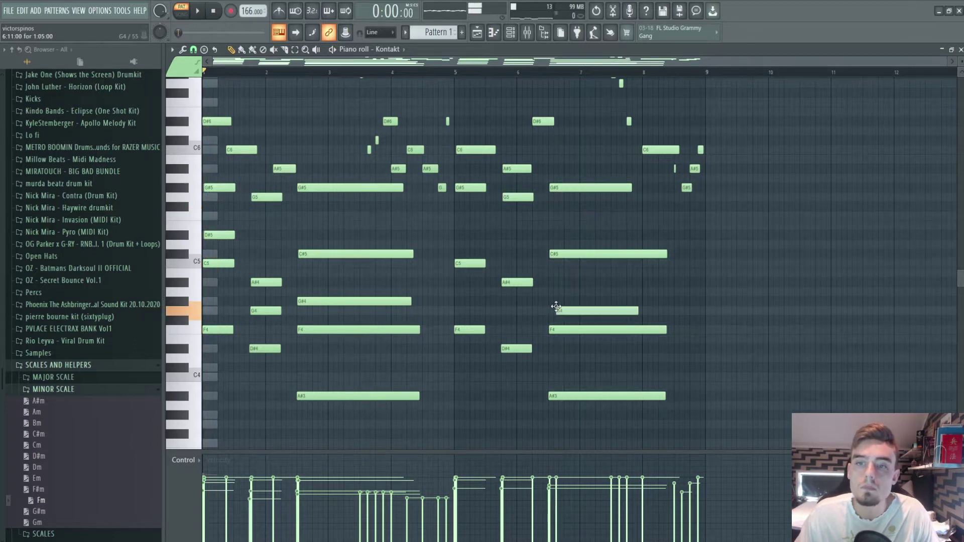
right_click(562, 300, "alt")
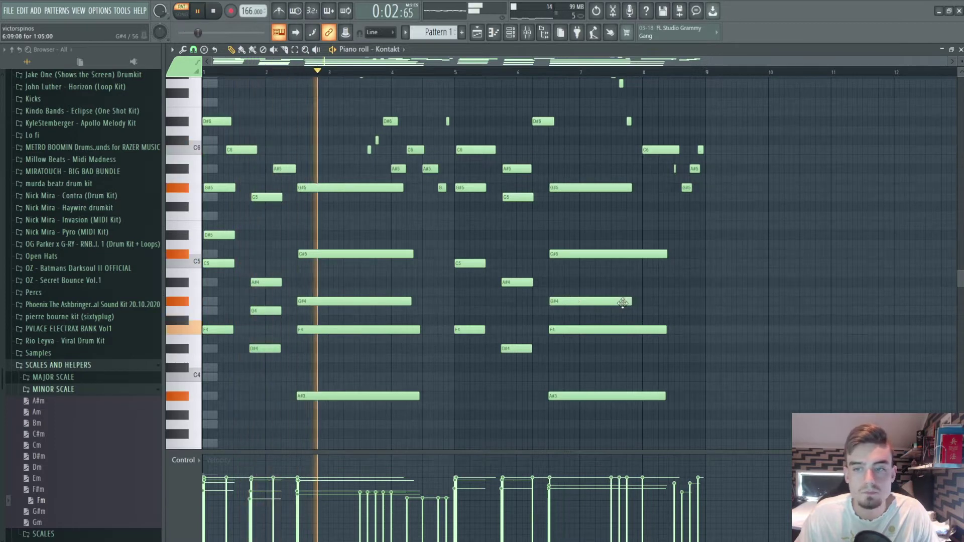
left_click_drag(623, 302, 656, 301)
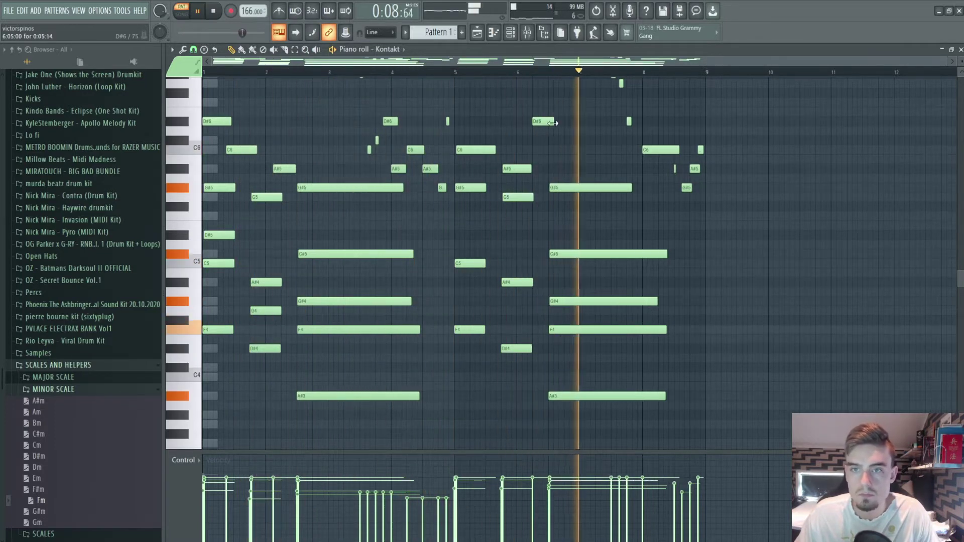
- Slightly lower the velocities of selected chord notes and of the short C6 and C#6 melody notes in bar 3
left_click_drag(359, 408, 216, 189)
scroll(489, 352, "up", 2)
left_click_drag(490, 401, 445, 234)
left_click_drag(374, 219, 357, 204)
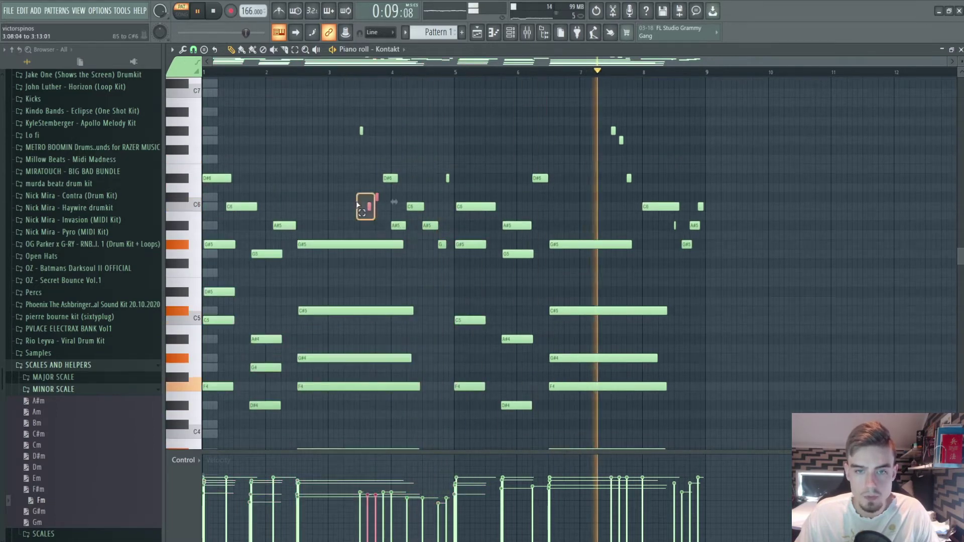
scroll(357, 203, "down", 1)
scroll(617, 137, "down", 1)
- Slightly lower the velocities of the short D#6 in bar 7, the closing melody notes in bar 8 and the high note in bar 3
left_click_drag(640, 188, 615, 176)
scroll(613, 176, "down", 1)
left_click_drag(696, 220, 672, 244)
scroll(676, 243, "down", 1)
left_click_drag(370, 139, 352, 126)
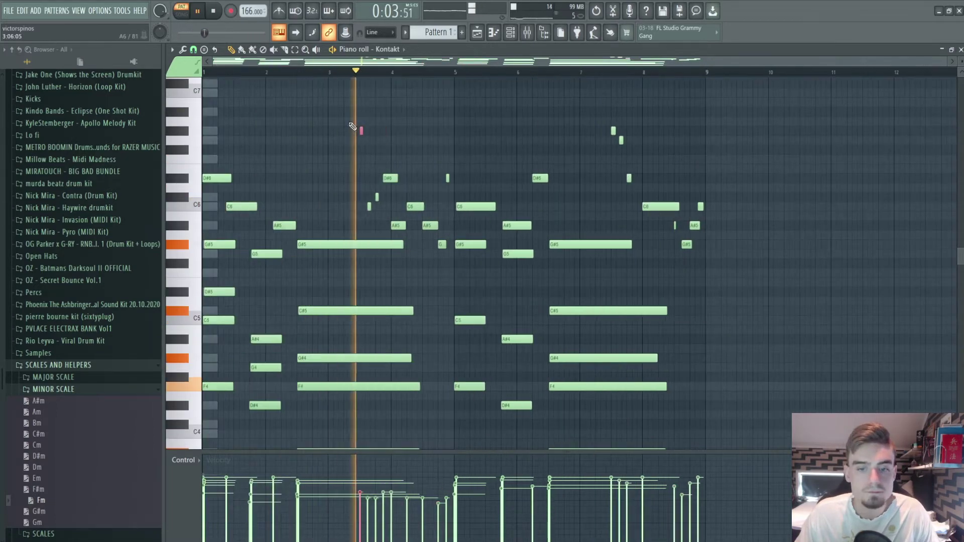
left_click_drag(347, 261, 311, 215)
left_click(546, 197, "ctrl")
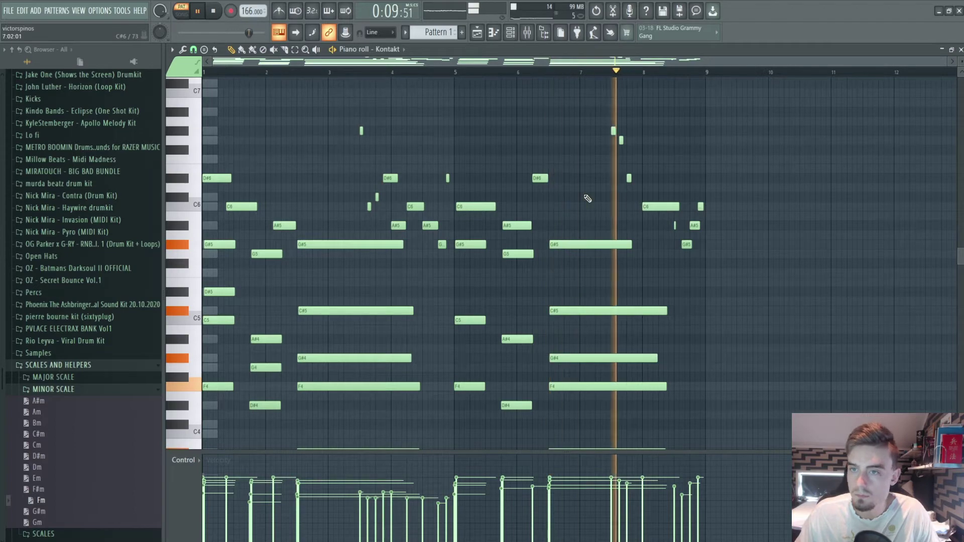
- Play the pattern from bar 3 and zoom in to check the melody notes in bars 3 and 4
scroll(587, 200, "down", 3)
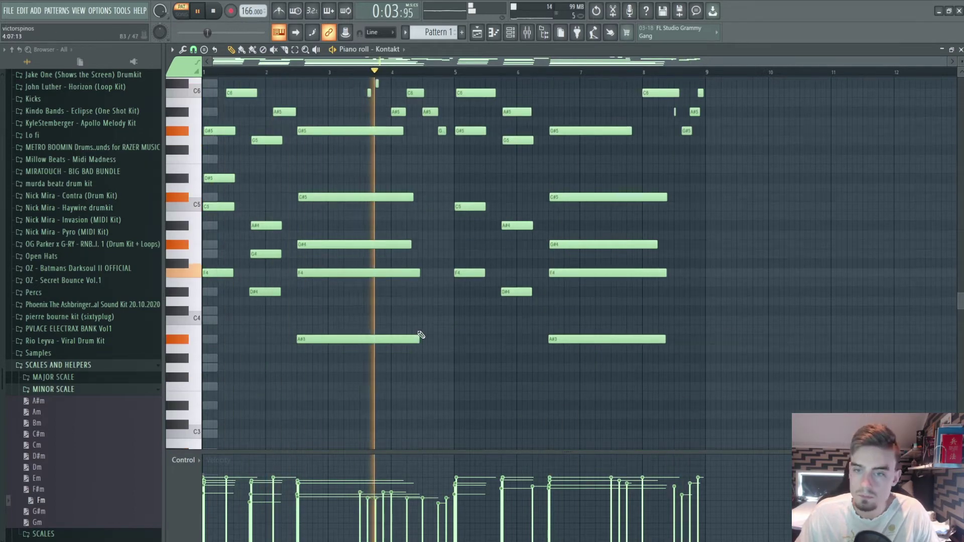
scroll(424, 333, "up", 2)
key("space")
key("space")
left_click(342, 72)
scroll(386, 201, "up", 3)
scroll(432, 225, "up", 3)
key("space")
- Add a short C6 note after the second A#5 melody note in bar 4 and shorten that A#5
mouse_move(483, 253)
left_mouse_down()
mouse_move(508, 235)
mouse_move(492, 238)
left_mouse_up()
key("space")
key("space")
key("space")
left_click_drag(500, 254, 488, 251)
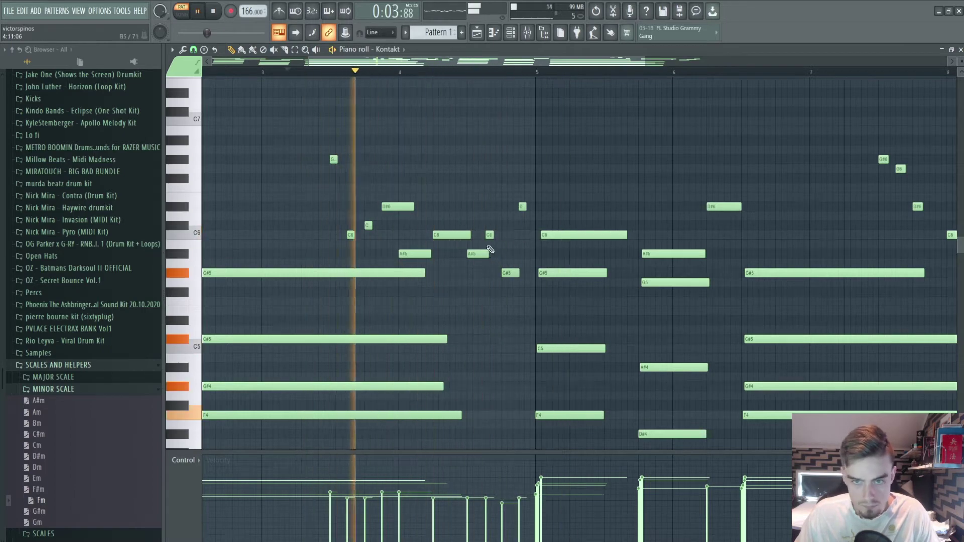
key("space")
key("space")
scroll(512, 235, "down", 3)
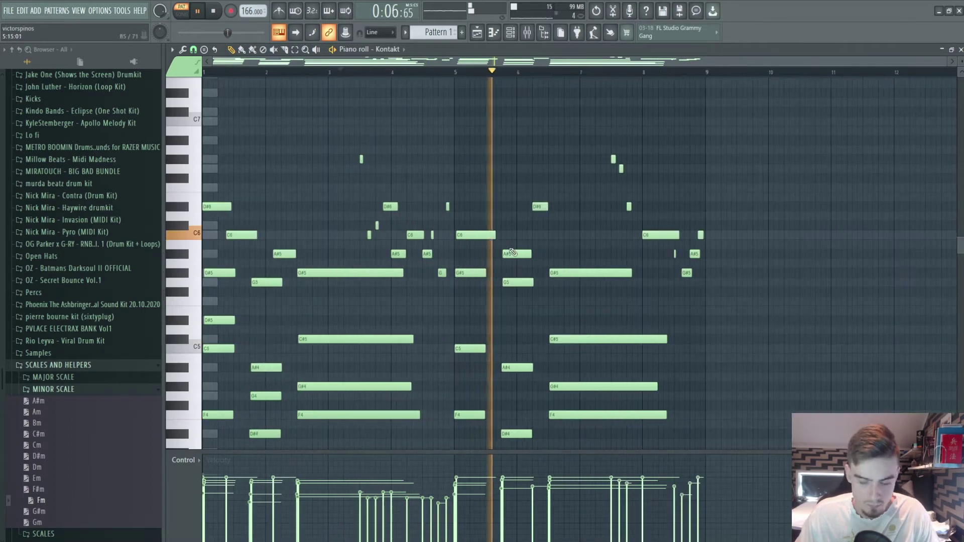
scroll(570, 234, "down", 3)
left_click_drag(547, 247, 678, 402)
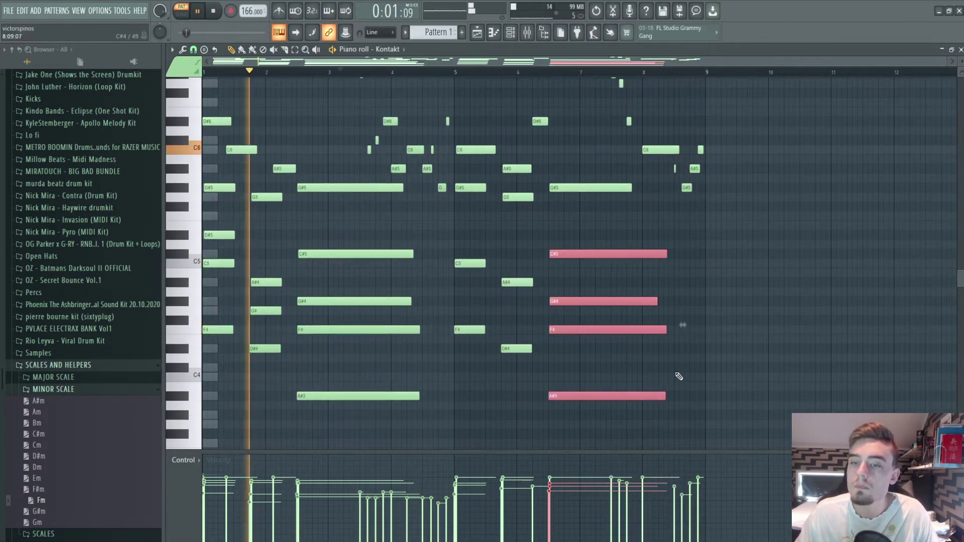
left_click(717, 326, "ctrl")
- Play the pattern through and review the melody and chord notes across bars 1 to 8
scroll(432, 166, "up", 3)
key("space")
key("space")
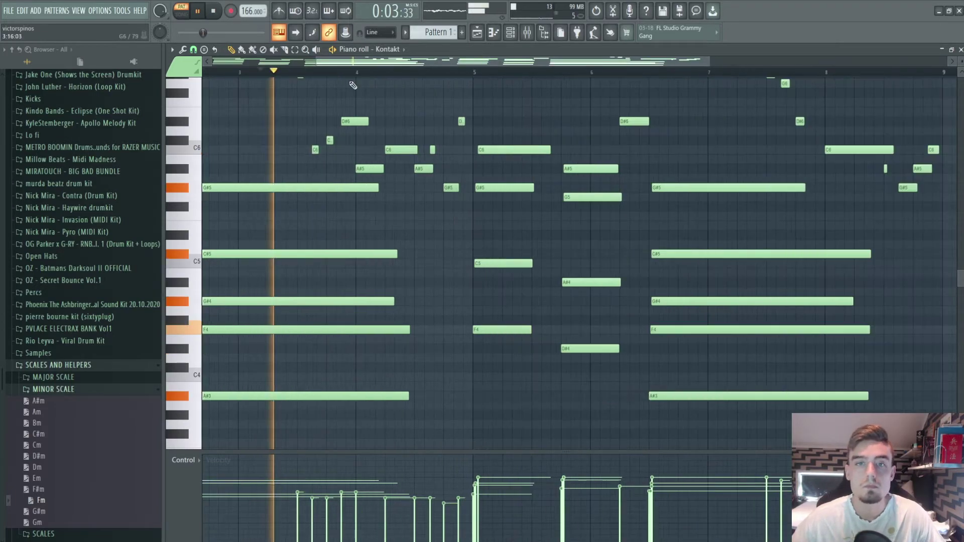
scroll(435, 167, "up", 1)
scroll(435, 167, "up", 2)
key("space")
scroll(434, 150, "down", 5)
scroll(434, 151, "up", 3)
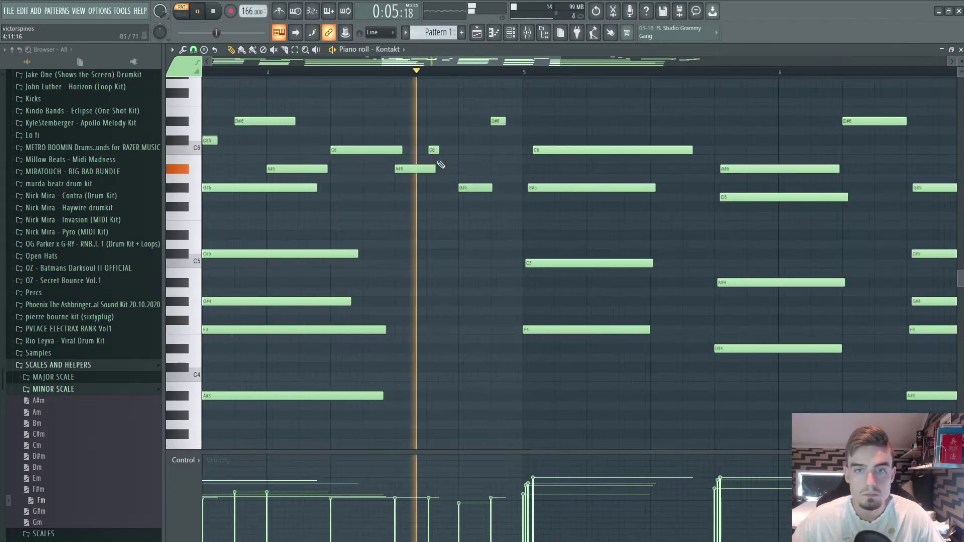
scroll(582, 172, "down", 3)
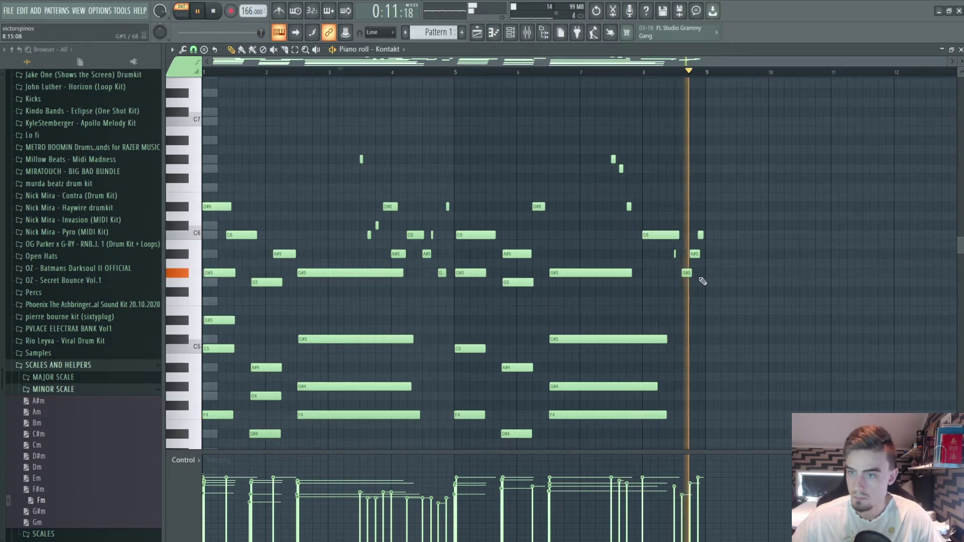
left_click(265, 223)
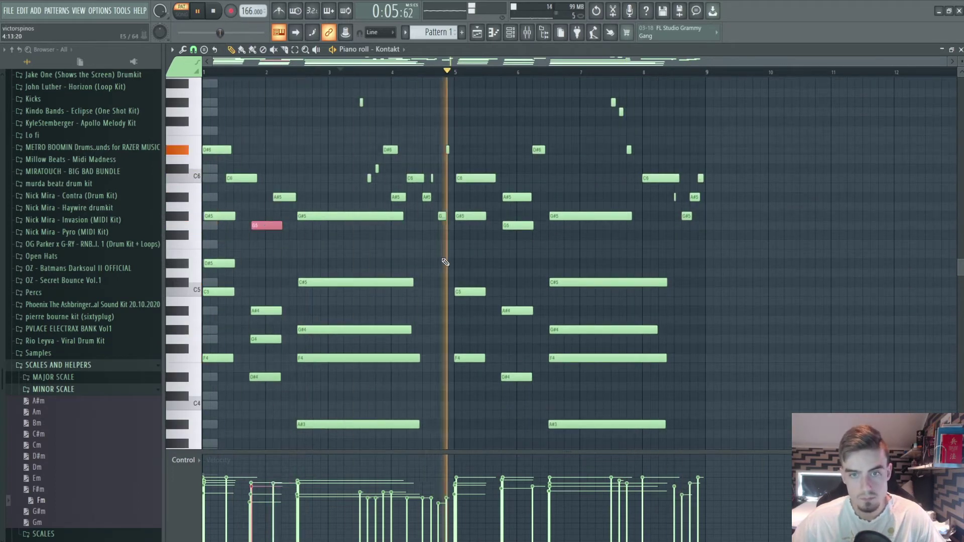
scroll(706, 283, "up", 2)
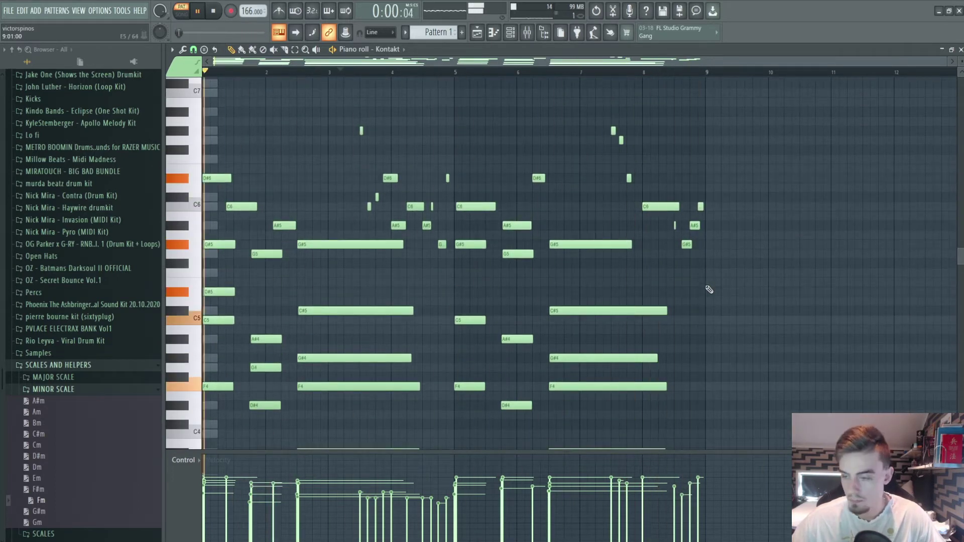
scroll(707, 286, "down", 2)
scroll(709, 290, "up", 2)
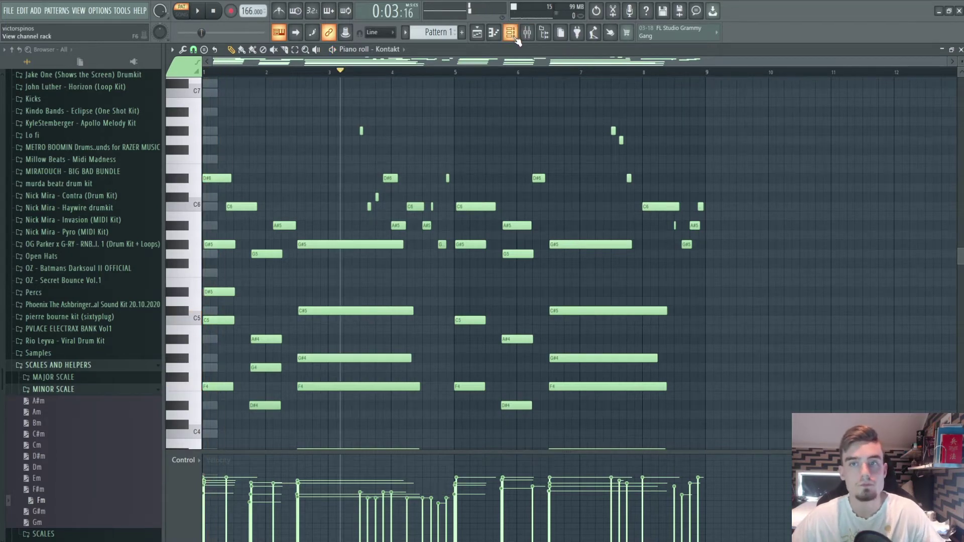
- Look over the mixer's Insert 1 track and return to the Kontakt piano roll to review the chords
left_click(528, 35)
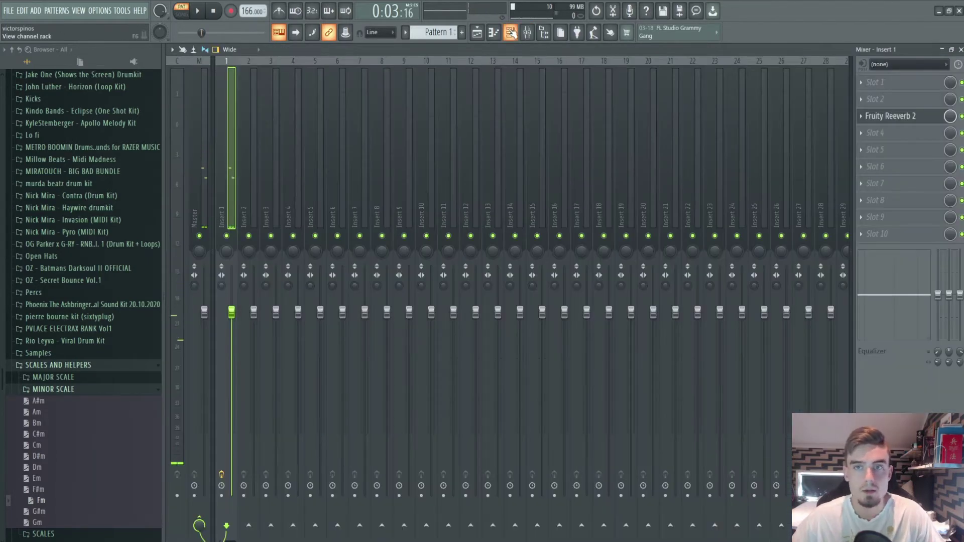
left_click(511, 32)
left_click(357, 222)
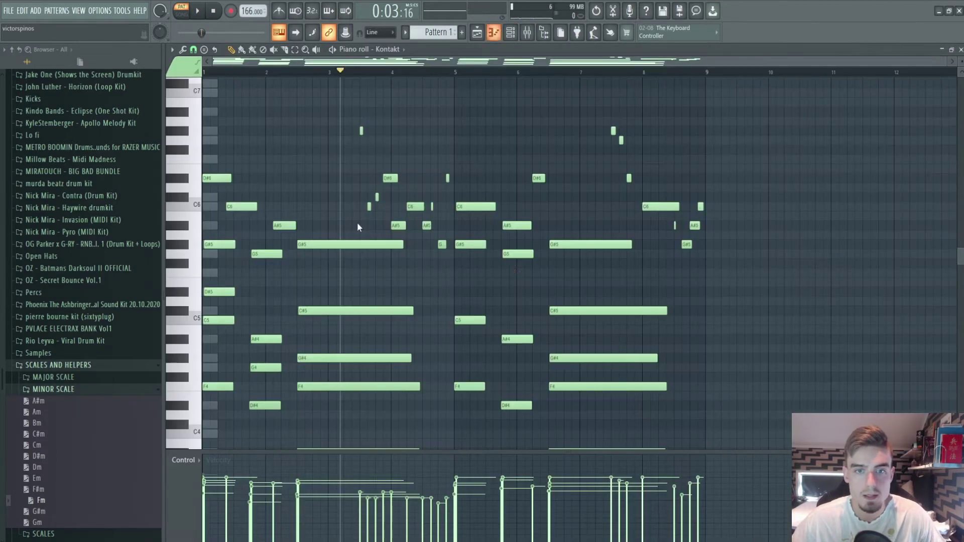
scroll(511, 269, "down", 3)
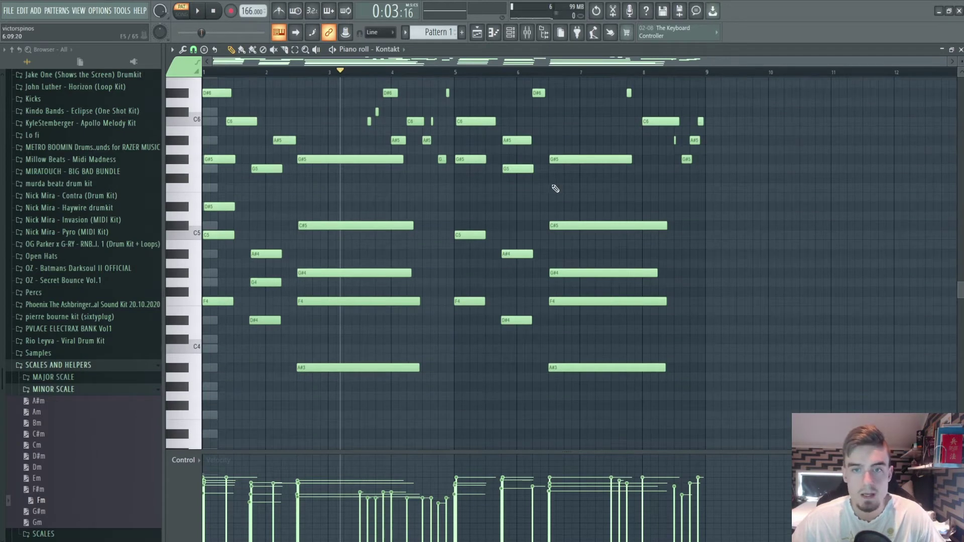
scroll(494, 304, "up", 1)
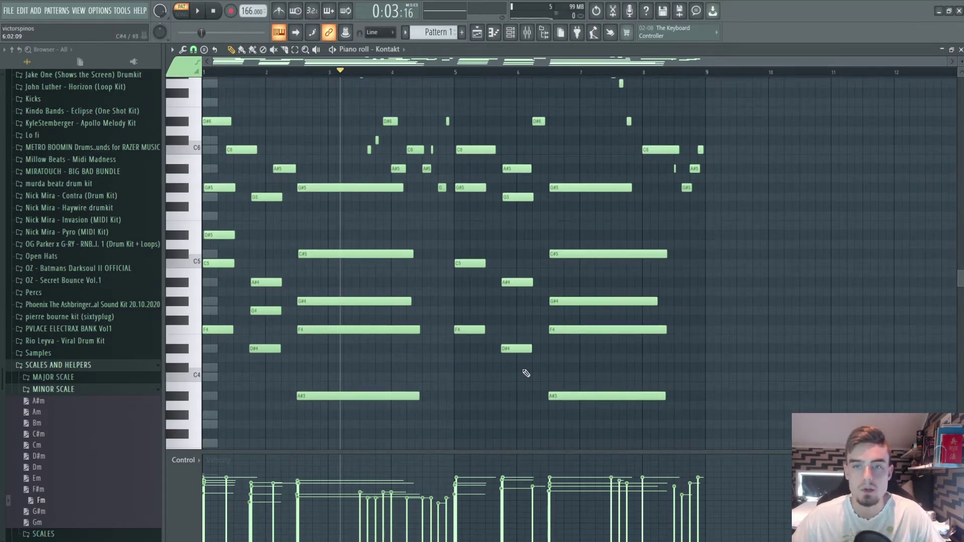
- Set Wow & Flutter to 77.9 in Kramer Tape Stereo on mixer Insert 1 and move the effect up to slot 5
left_click(527, 32)
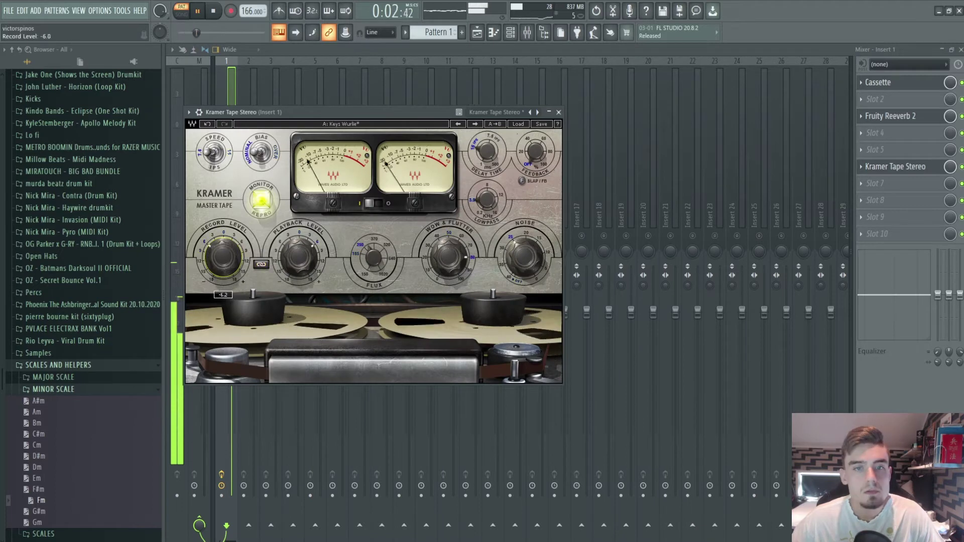
left_click_drag(448, 257, 448, 271)
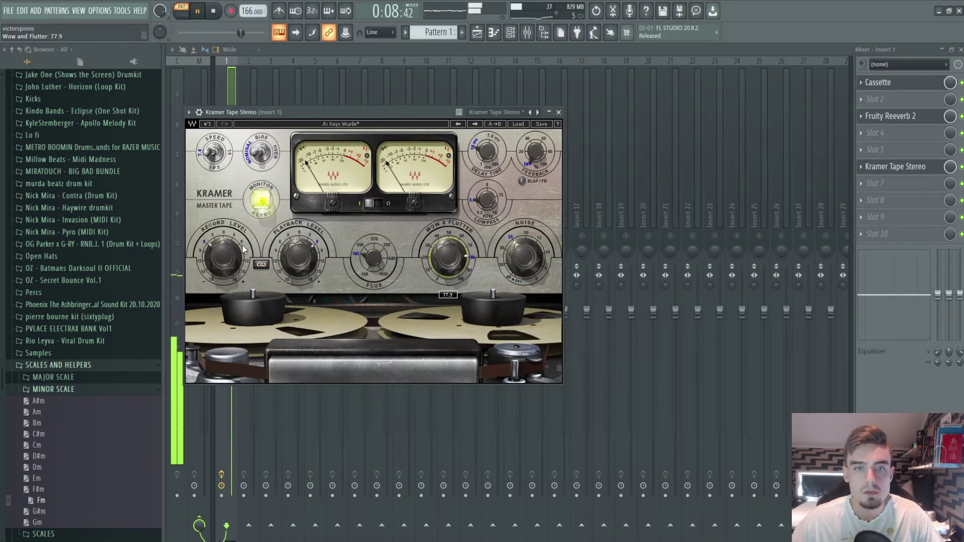
scroll(905, 169, "up", 1)
left_click(899, 150)
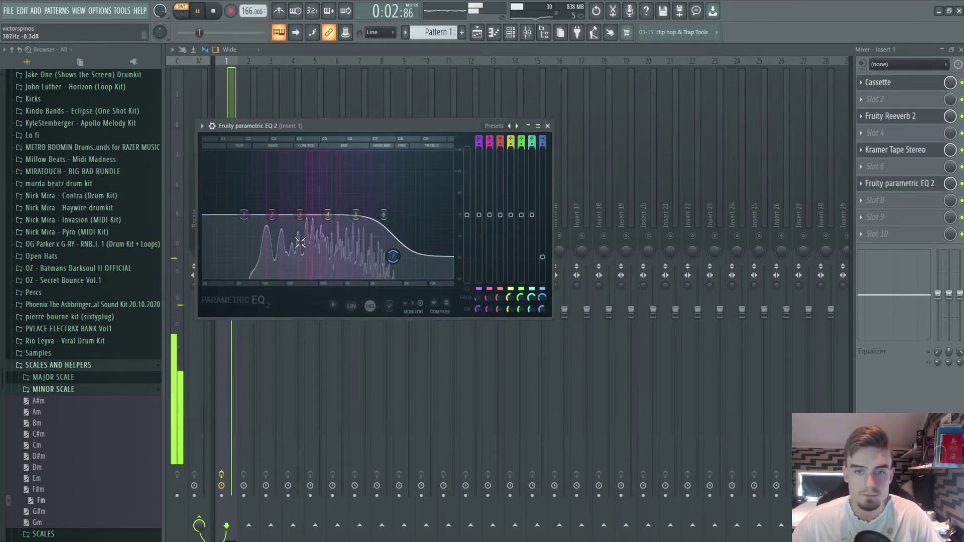
- Show the plugin options of Fruity parametric EQ 2 on Insert 1
left_click(203, 127)
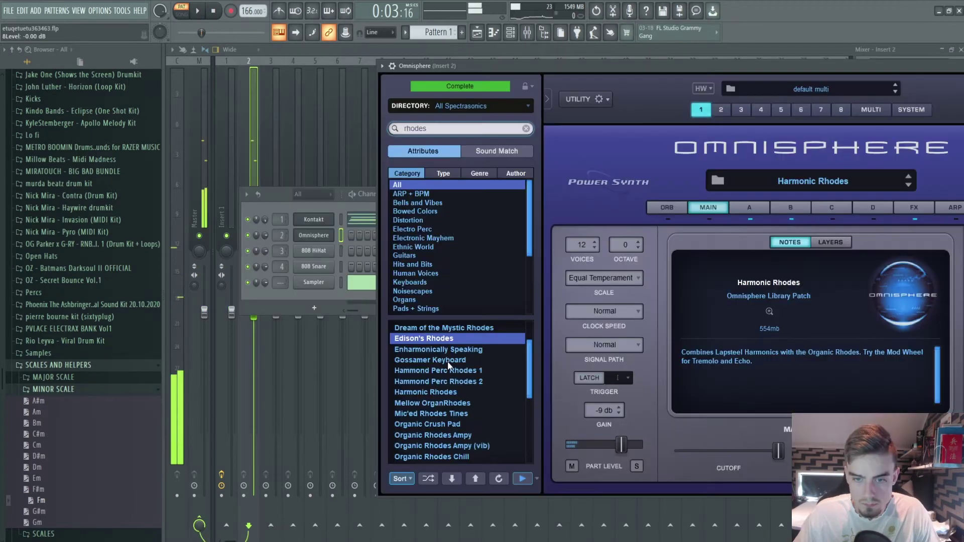
- Try the Mellow OrganRhodes patch in Omnisphere and browse further through the rhodes patches
left_click(450, 396)
scroll(447, 395, "down", 2)
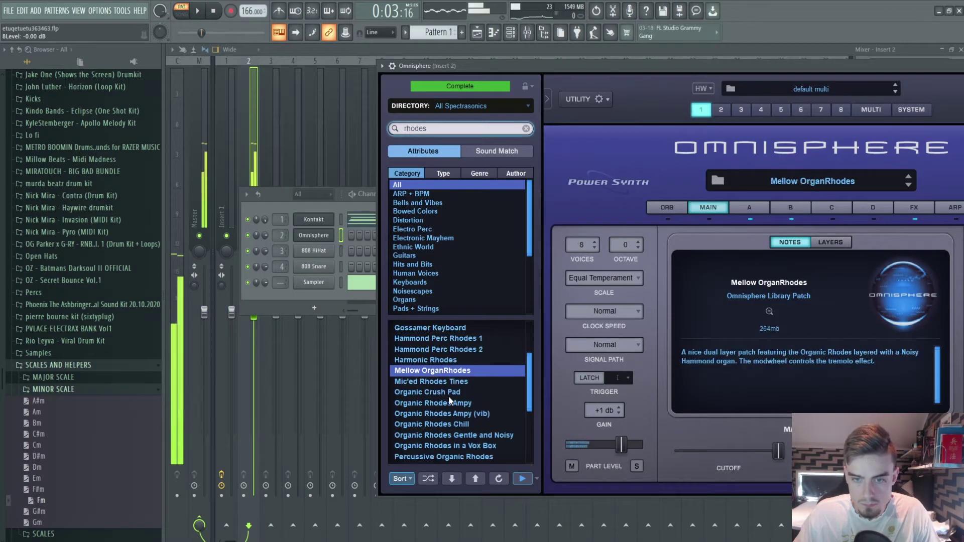
- Copy the chord notes of bars 1 to 8 from Kontakt's piano roll into Omnisphere's piano roll
left_click(340, 221)
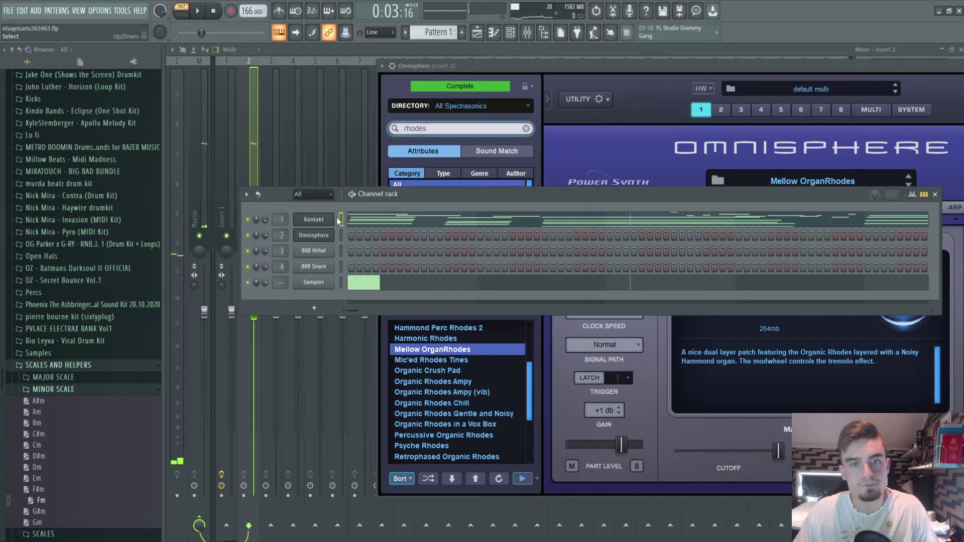
key("F7")
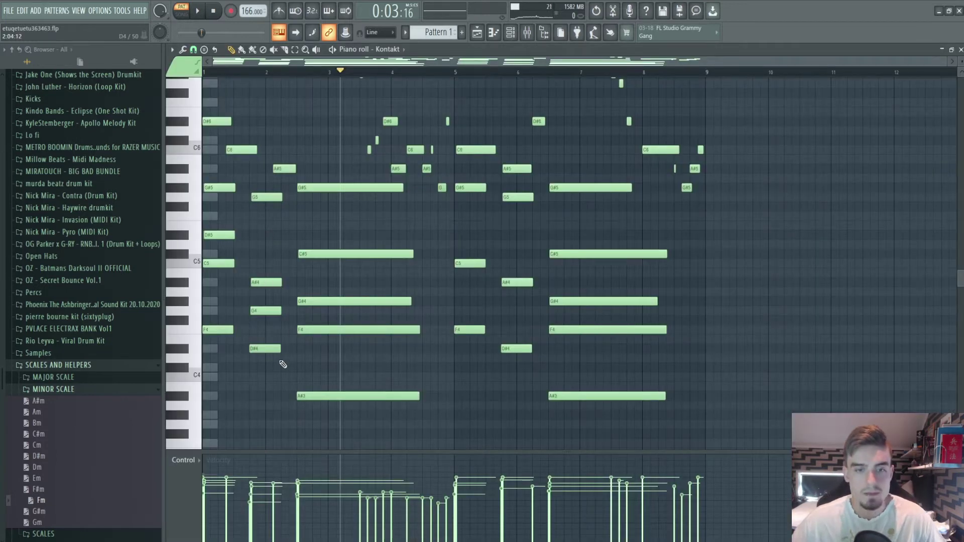
left_click_drag(283, 409, 232, 187)
left_click_drag(355, 405, 447, 212)
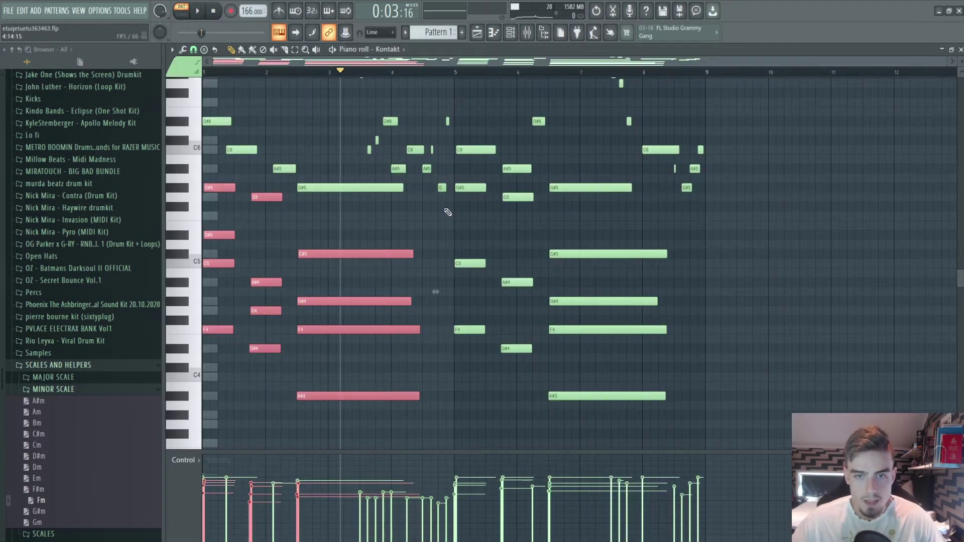
left_click_drag(689, 419, 458, 200)
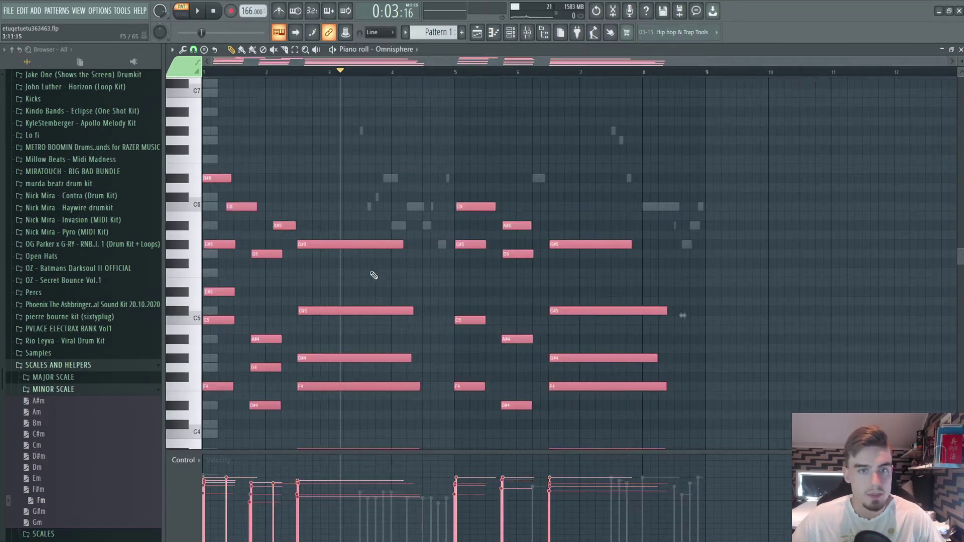
- Play the layered pattern and lower the volume of mixer Insert 2 against Insert 1
left_click(224, 14)
left_click(527, 32)
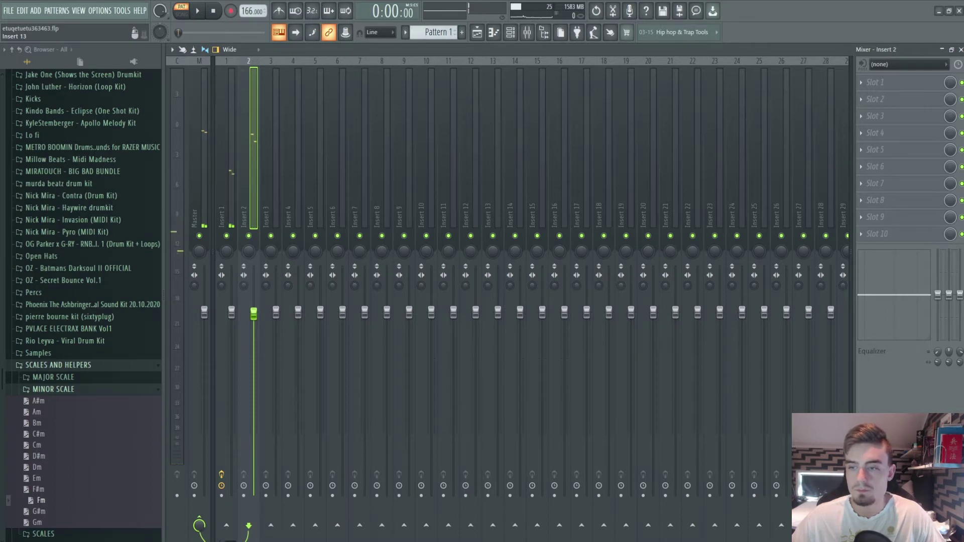
key("space")
key("F6")
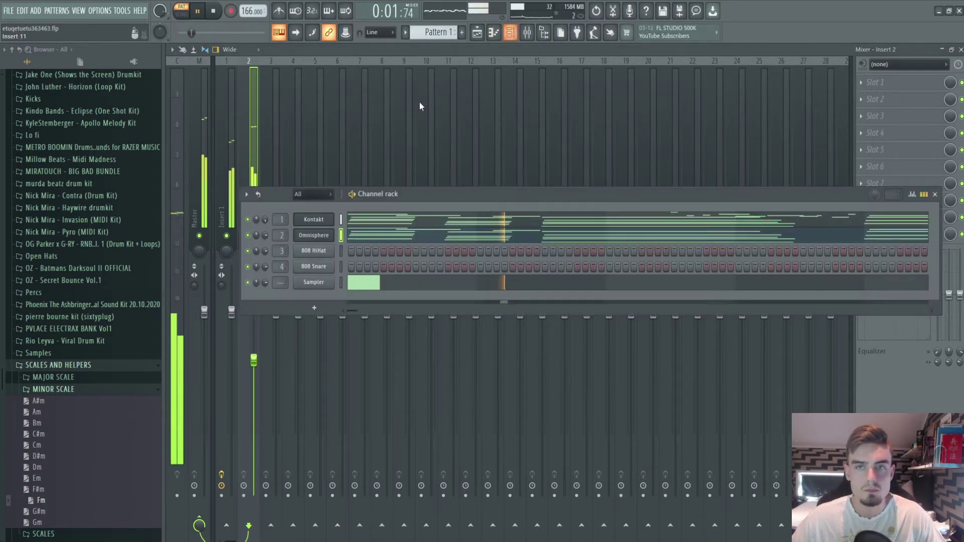
left_click(253, 140)
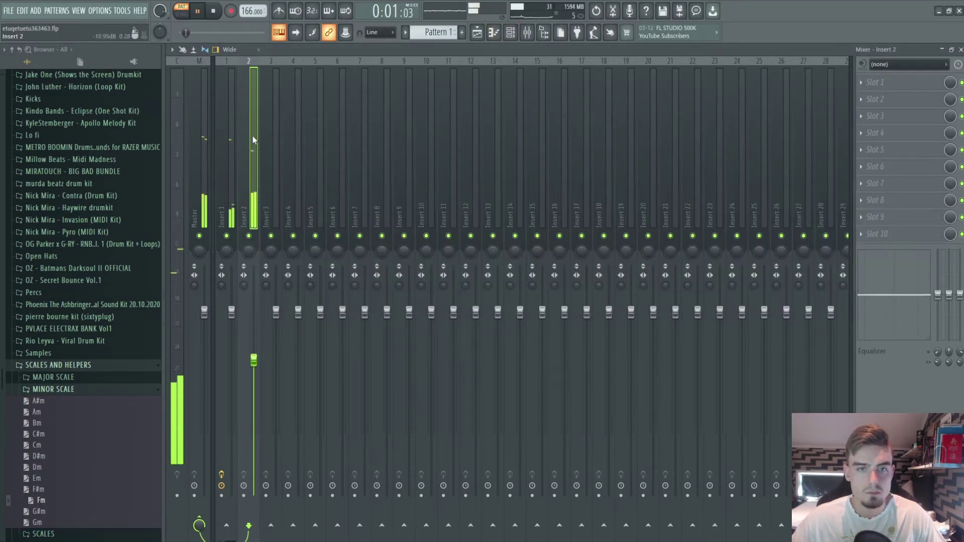
left_click(527, 35)
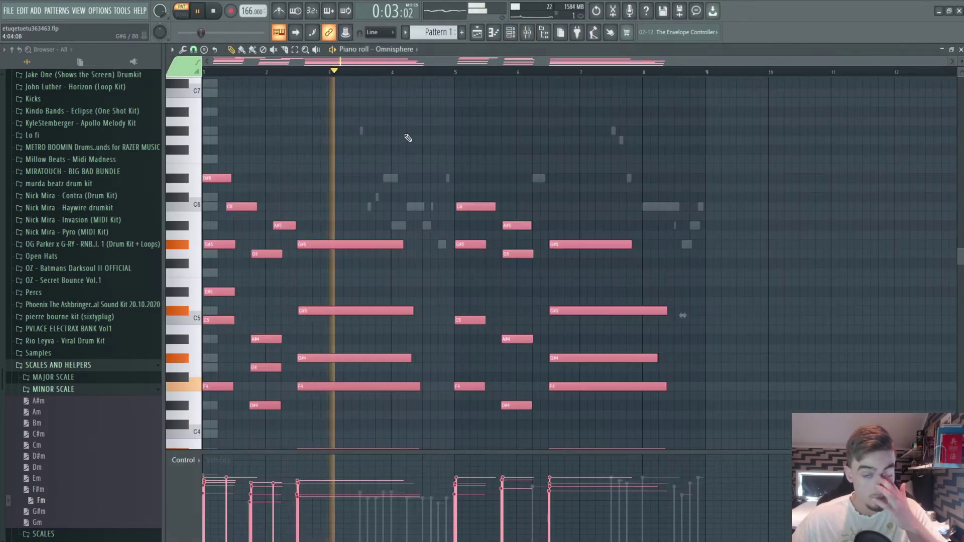
- Mute Kontakt and compare rhodes patches in Omnisphere, ending with Gossamer Keyboard loaded
key("F6")
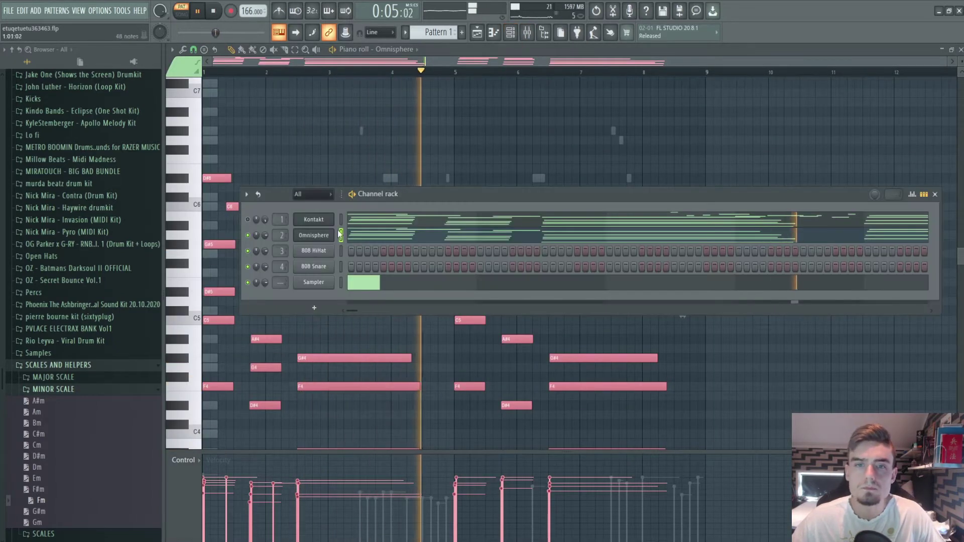
left_click(314, 234)
left_click(429, 361)
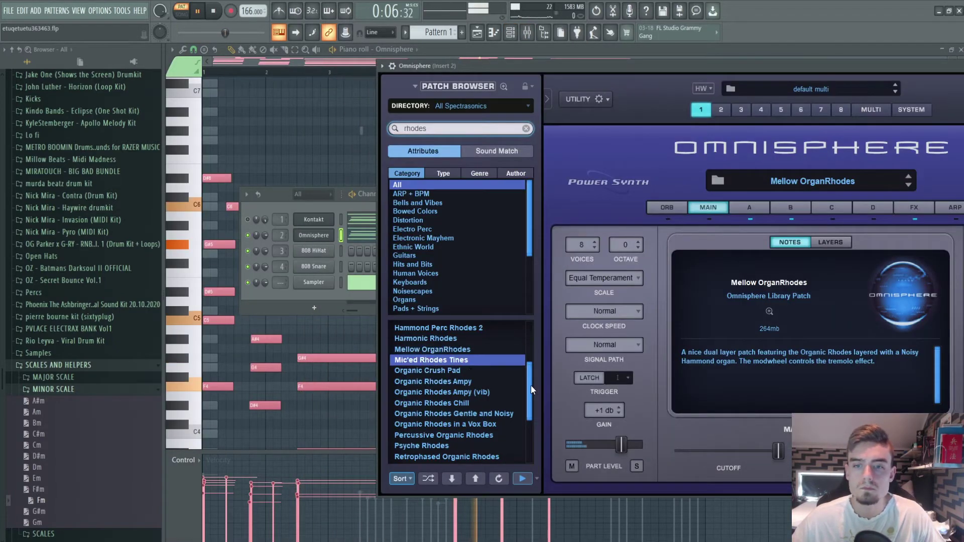
left_click_drag(531, 385, 531, 369)
left_click(440, 350)
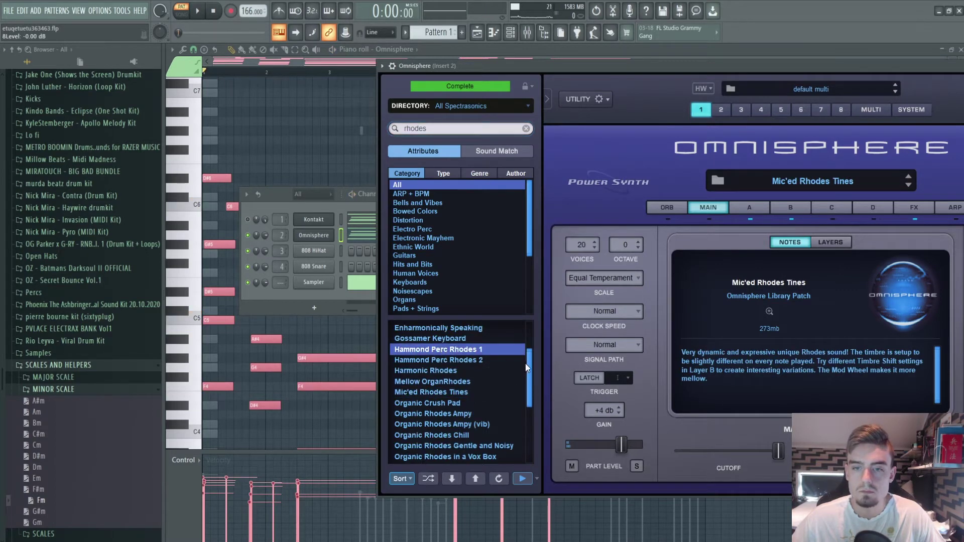
left_click(471, 339)
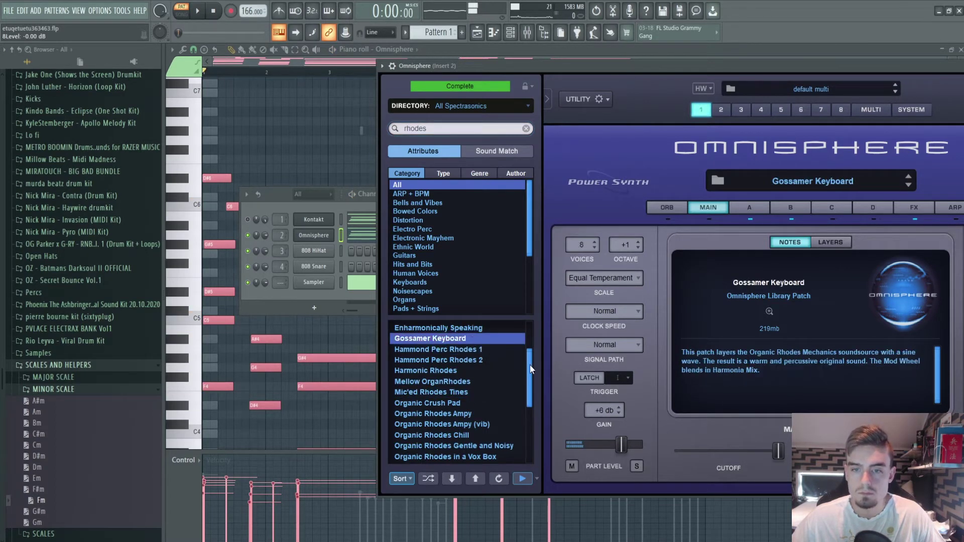
- Add Fruity Reeverb 2 to slot 3 of Insert 2 and lower the track's volume during playback
key("space")
key("F9")
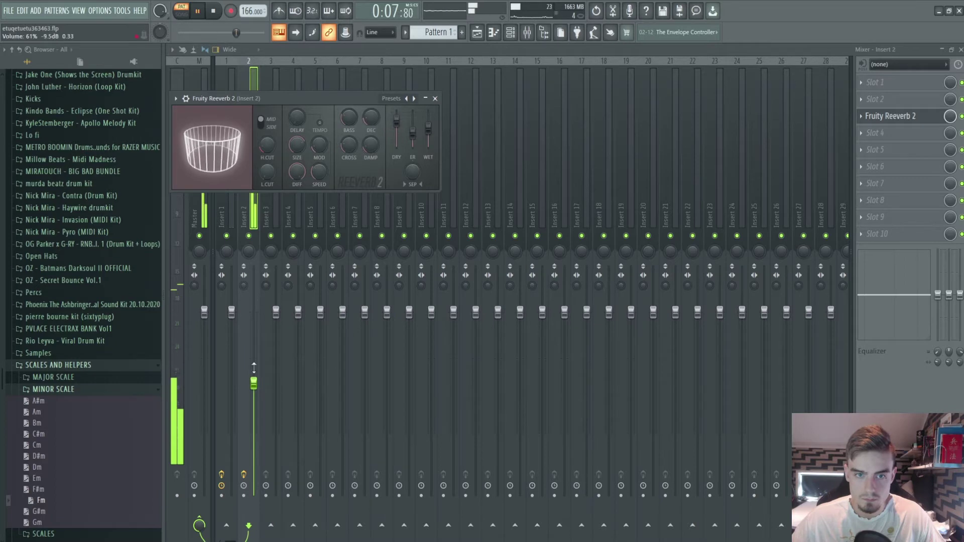
left_click_drag(254, 368, 254, 363)
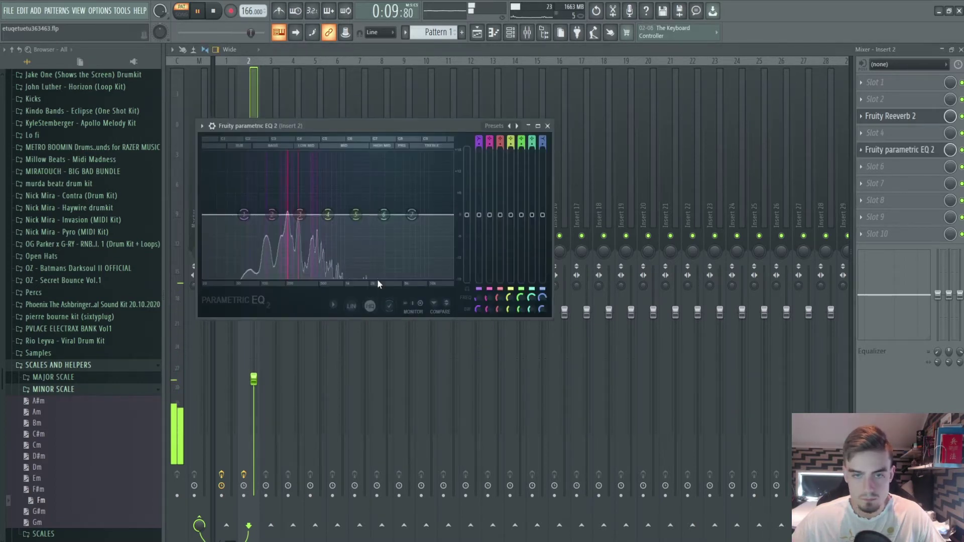
- Cut the lows with band 1 and the highs with band 7 to about -14.3 dB in Insert 2's Fruity parametric EQ 2
left_click_drag(275, 256, 286, 261)
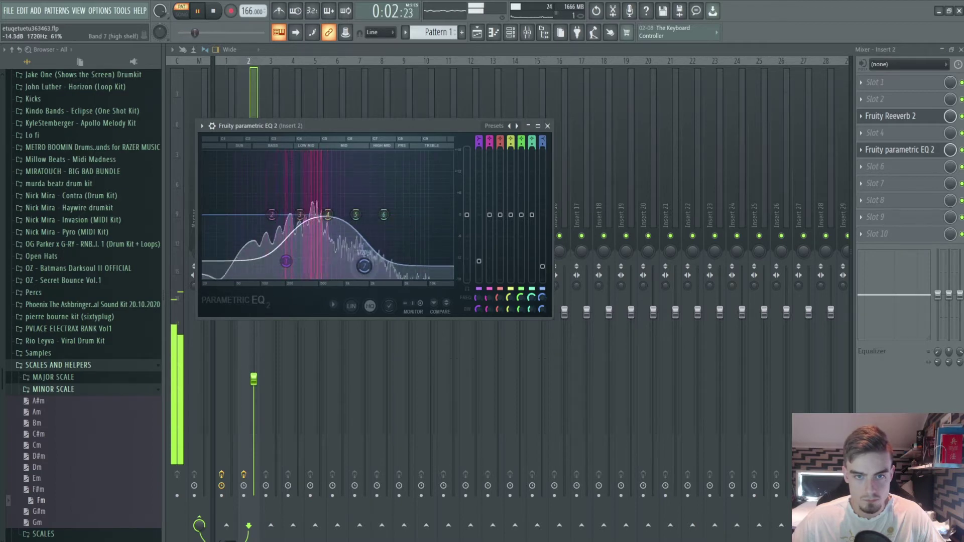
left_click(547, 126)
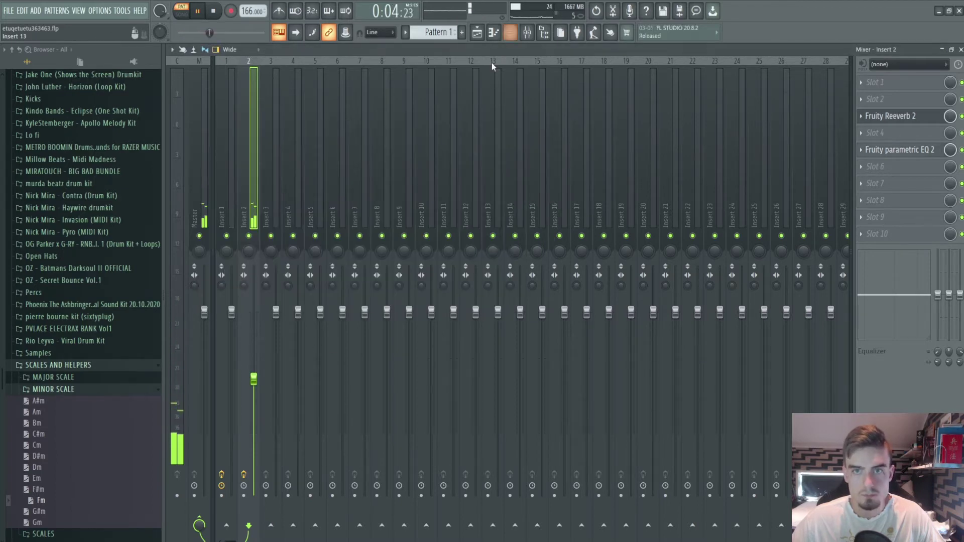
- Unmute Kontakt and balance Insert 2's volume against Insert 1 and the Master during playback
left_click(211, 223)
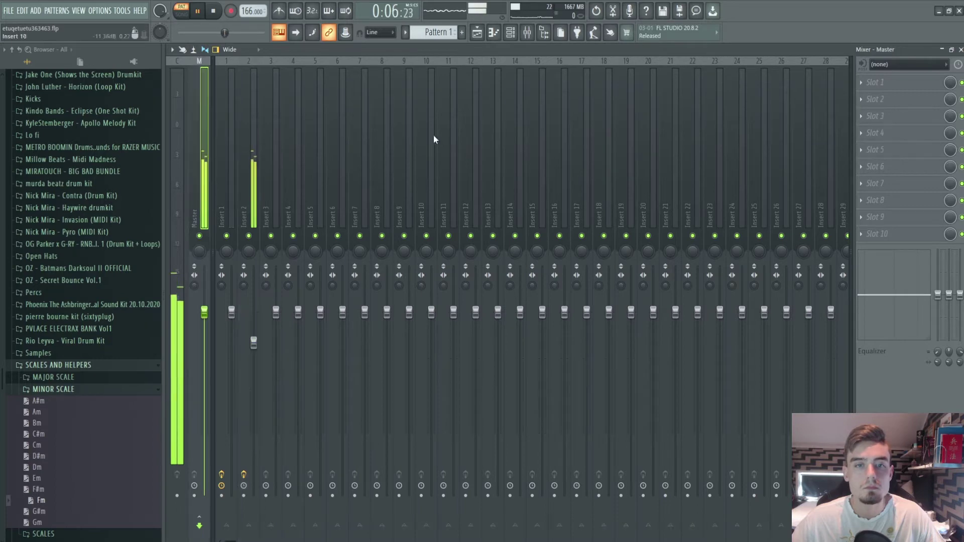
left_click(511, 35)
left_click(248, 183)
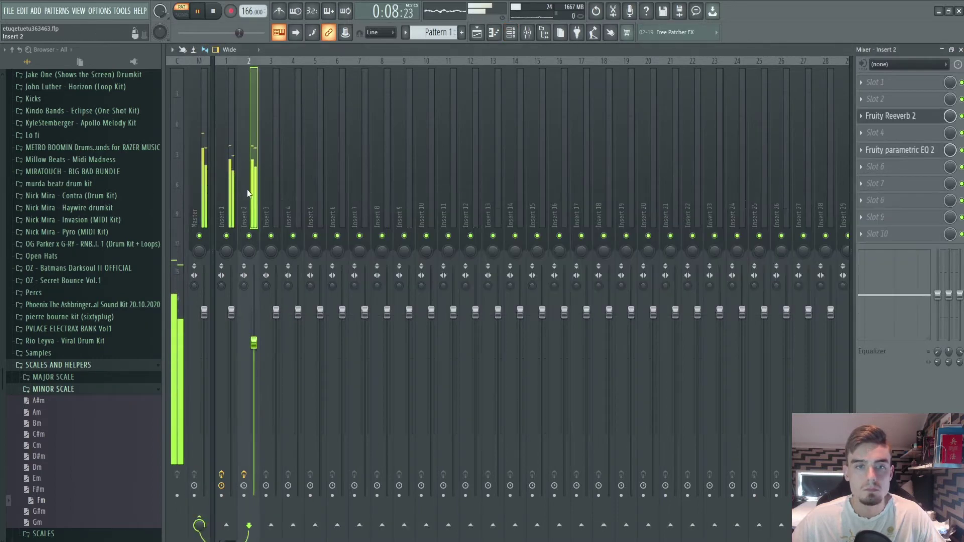
left_click_drag(254, 347, 254, 350)
left_click(196, 143)
left_click(255, 185)
left_click(201, 186)
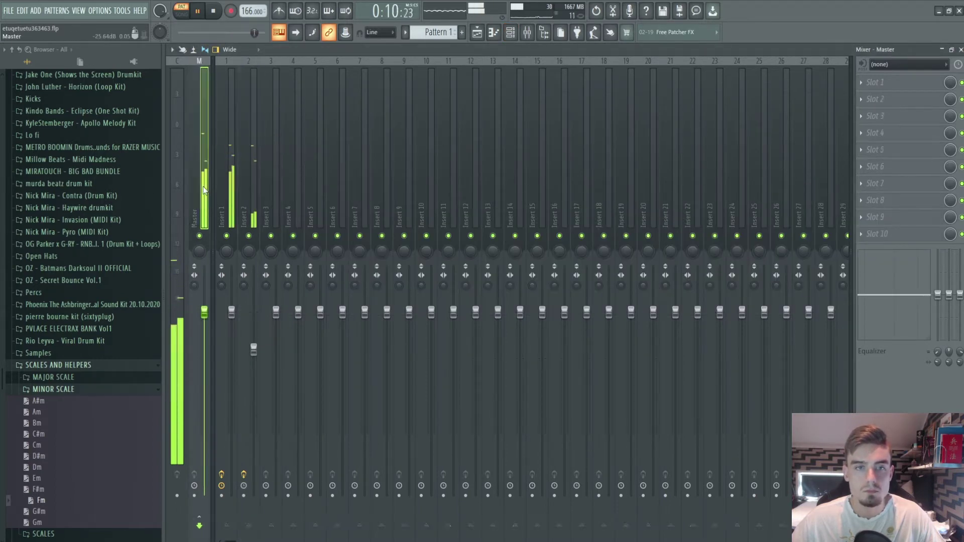
left_click(227, 201)
left_click(242, 174)
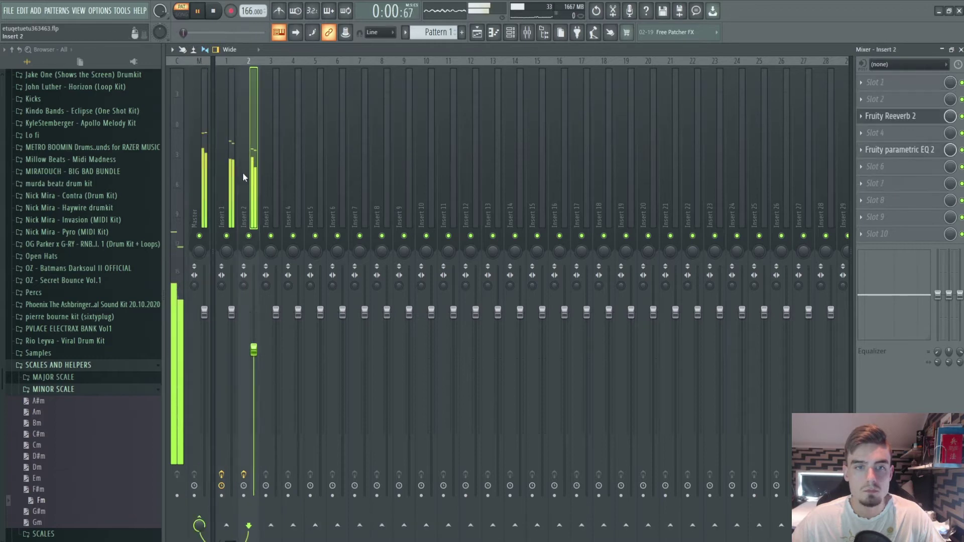
left_click(202, 206)
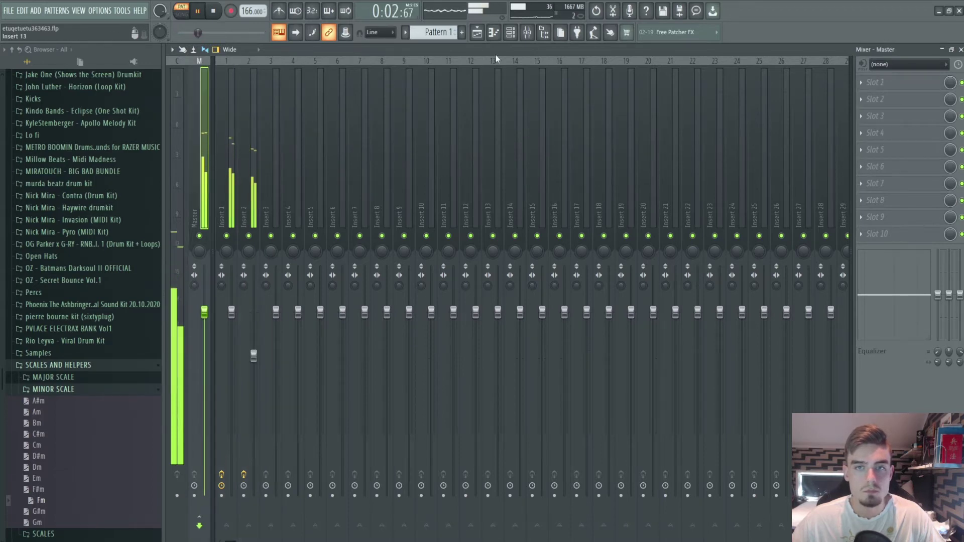
- Replace the 808 HiHat channel with Analog Lab V's Ambient Bi-timbral preset on Insert 3 and copy the Omnisphere notes into it
key("space")
left_click(510, 34)
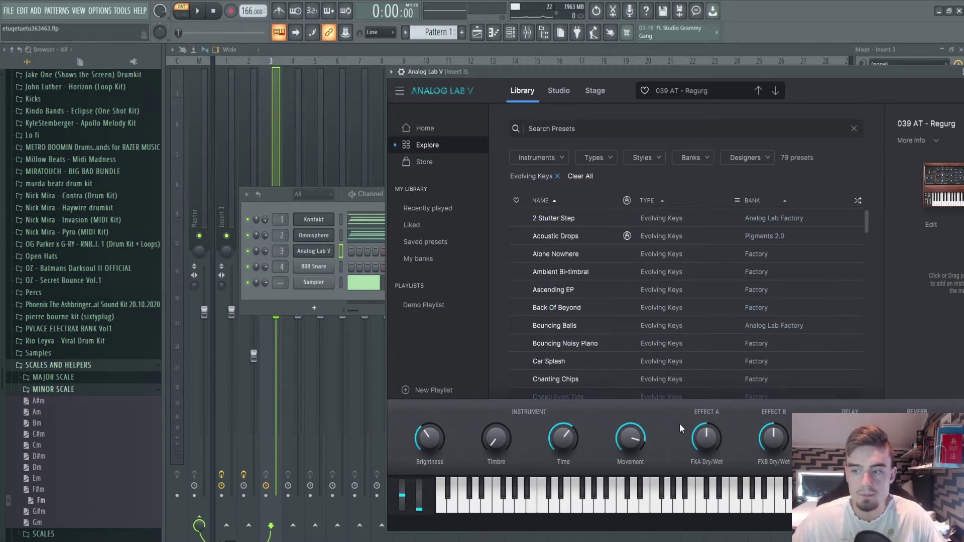
left_click(342, 235)
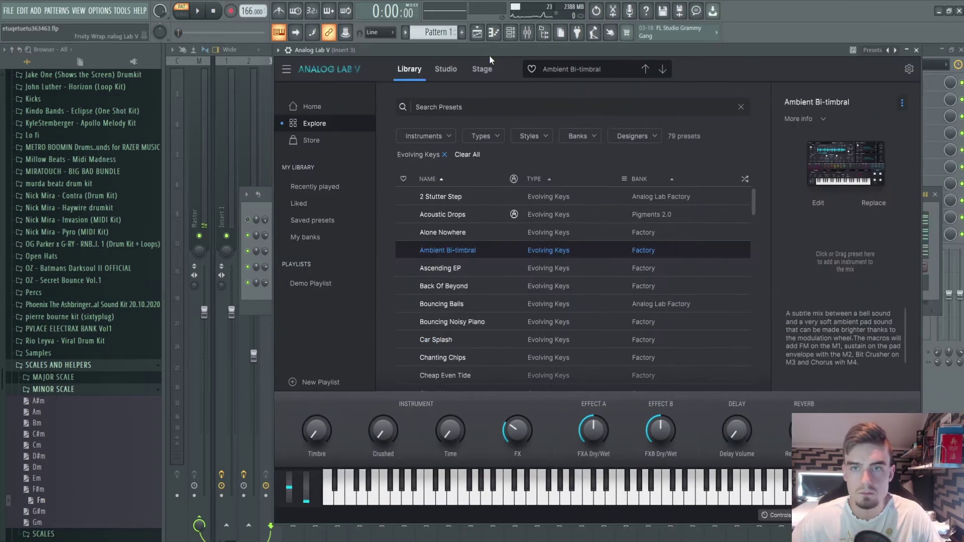
- Play the Omnisphere and Analog Lab V layers with Kontakt muted and lower Insert 3's volume
key("space")
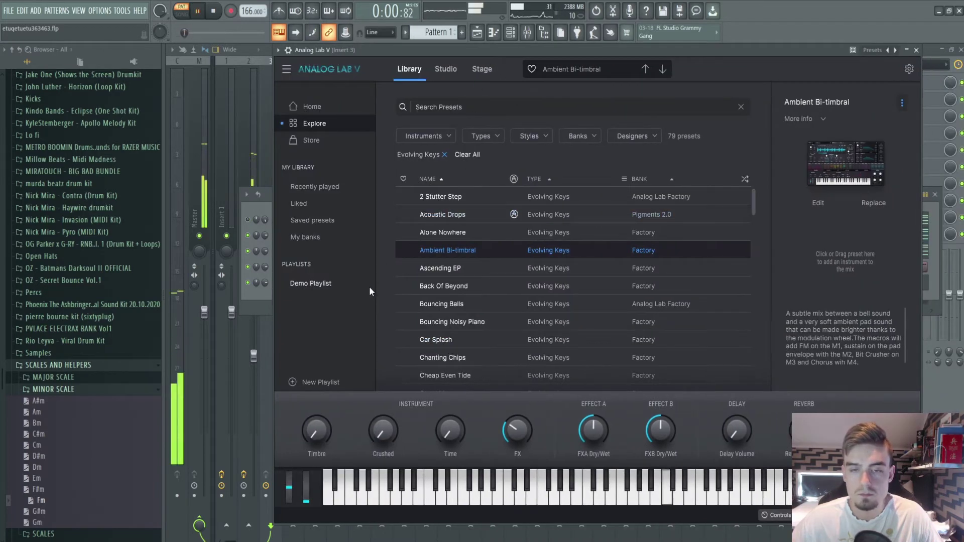
left_click(251, 251)
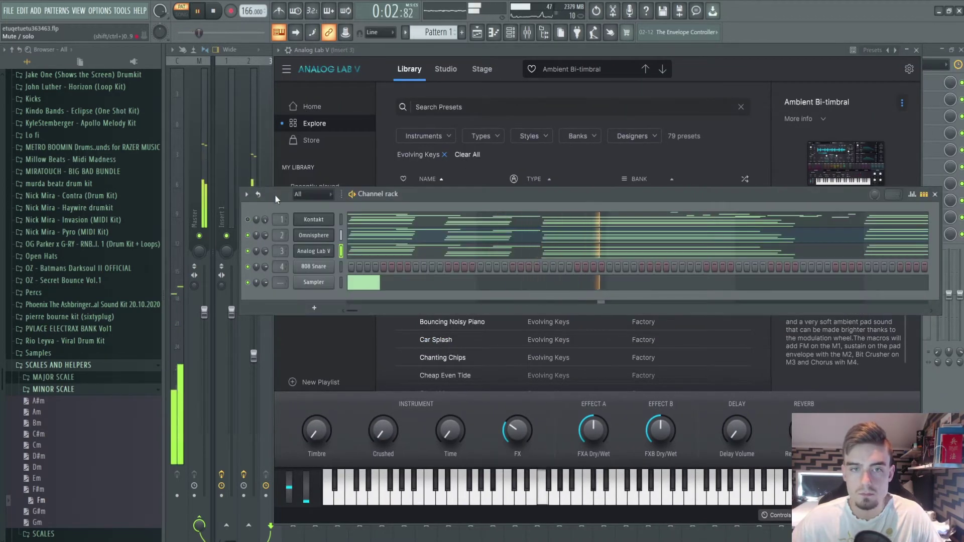
left_click(257, 172)
right_click(273, 235)
right_click(272, 235)
left_click(509, 35)
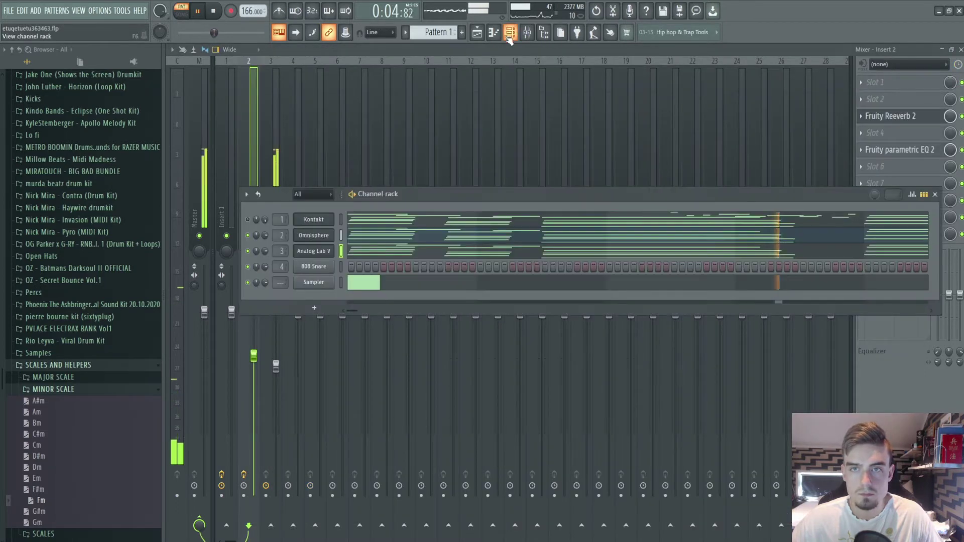
left_click(279, 320)
- Try the Timbre, Crushed and Time controls of Analog Lab V's Ambient Bi-timbral preset and raise FX to 0.836
left_click(511, 33)
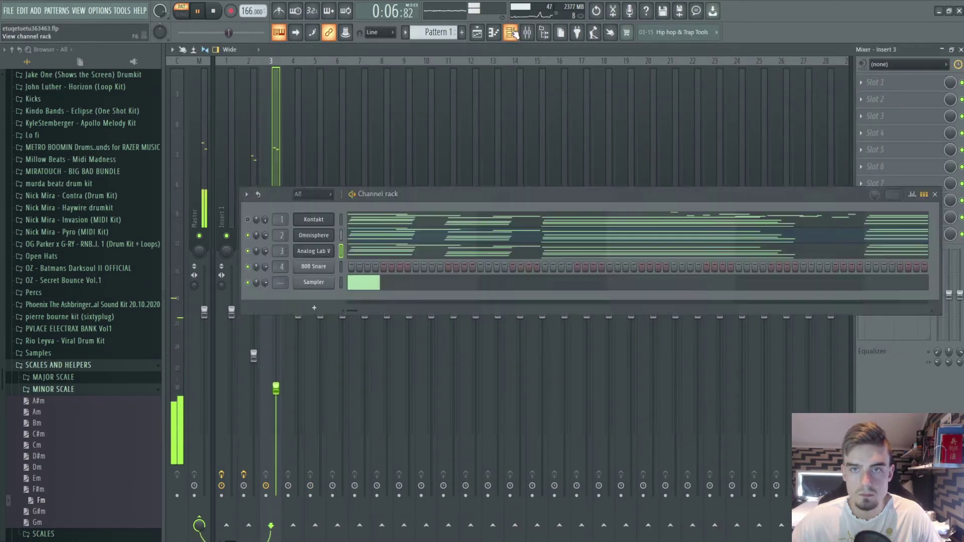
left_click(317, 254)
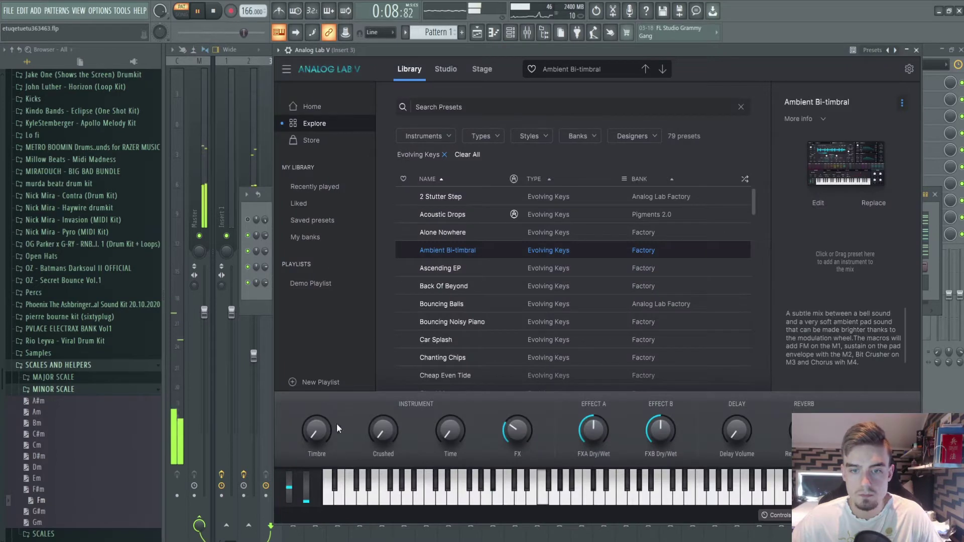
left_click_drag(382, 436, 381, 437)
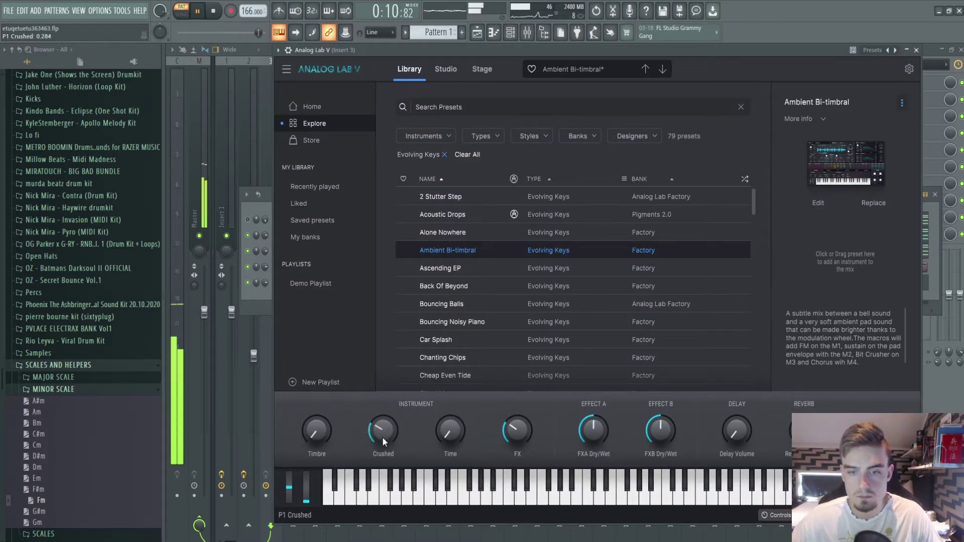
left_click_drag(322, 439, 377, 435)
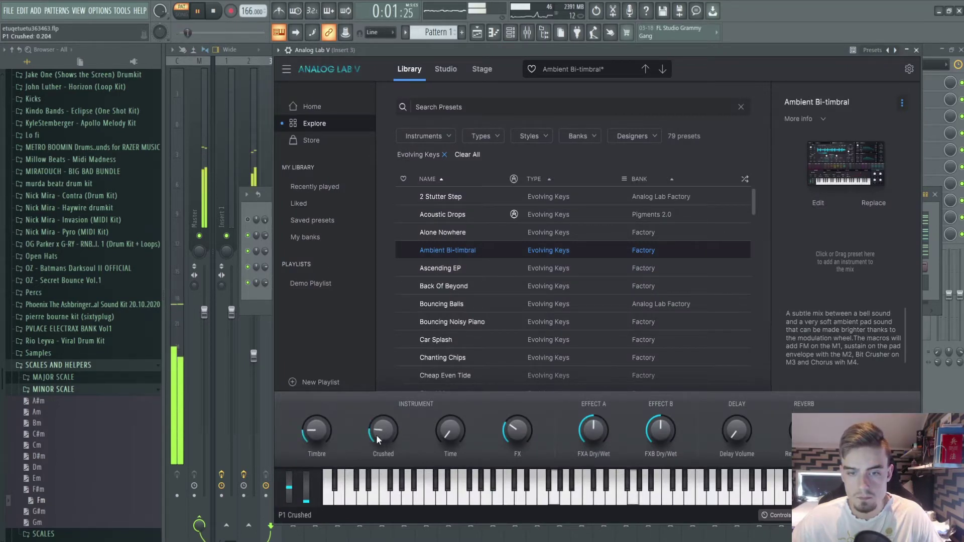
left_click_drag(318, 431, 319, 447)
left_click_drag(382, 430, 385, 432)
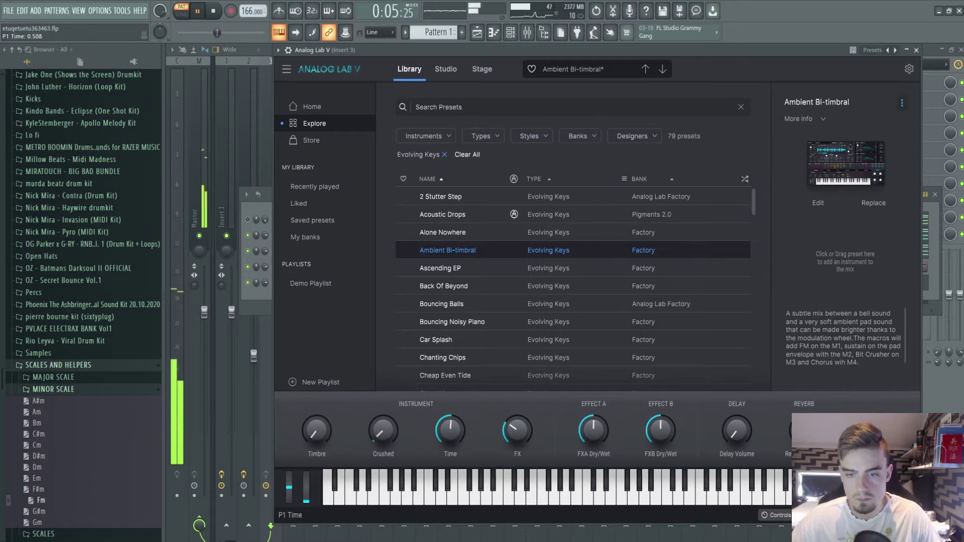
left_click_drag(443, 433, 443, 386)
left_click_drag(458, 424, 457, 462)
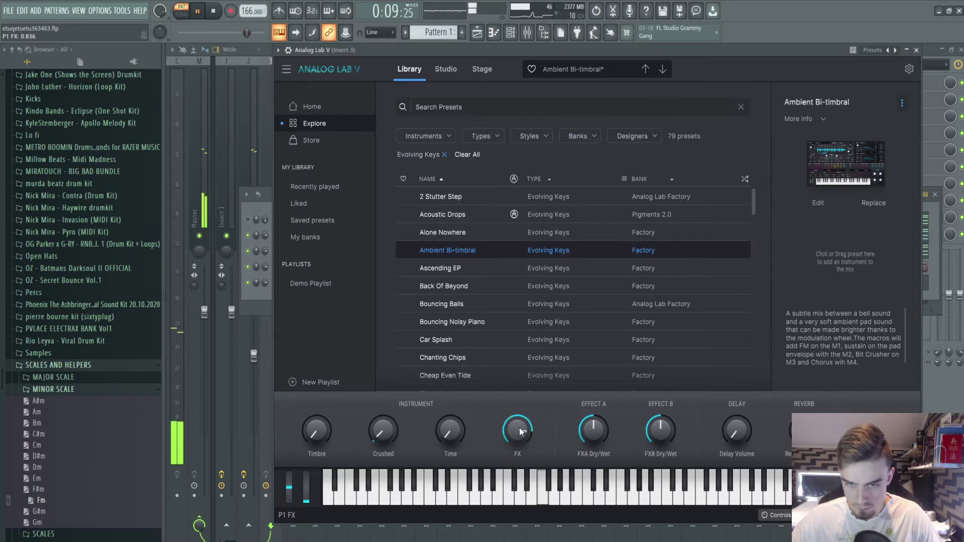
- Add Fruity Reeverb 2 with a 90% dry level to slot 3 of Insert 3 and Fruity parametric EQ 2 to slot 5
left_click(262, 159)
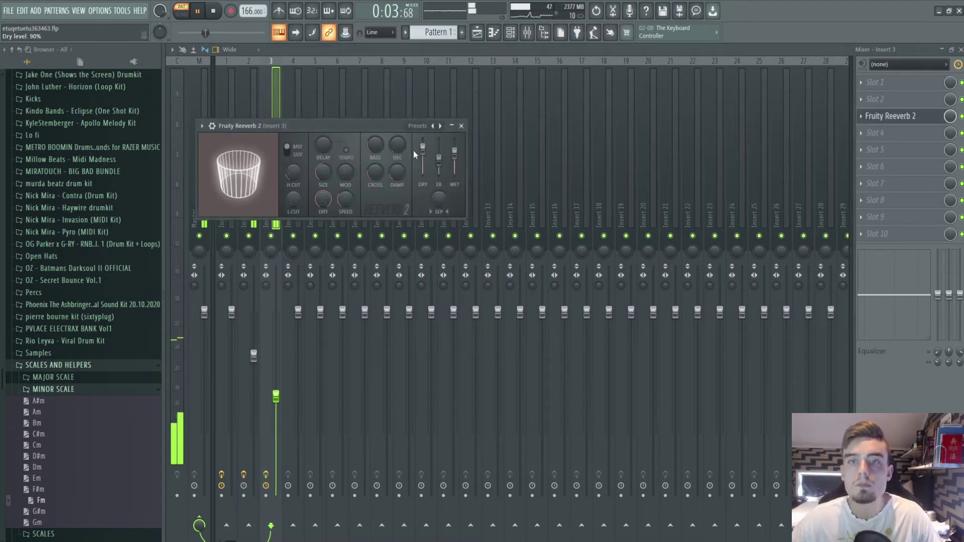
left_click(461, 126)
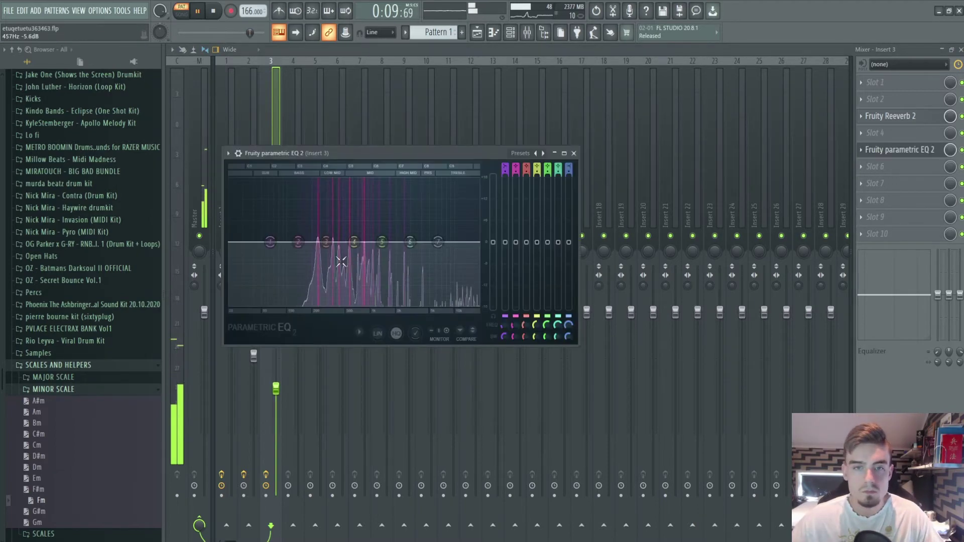
- Cut Insert 3's lows with band 1 and lower the band 7 high shelf to -13.6 dB at 2991 Hz, then close the EQ
left_click_drag(270, 242, 276, 275)
left_click_drag(438, 242, 426, 280)
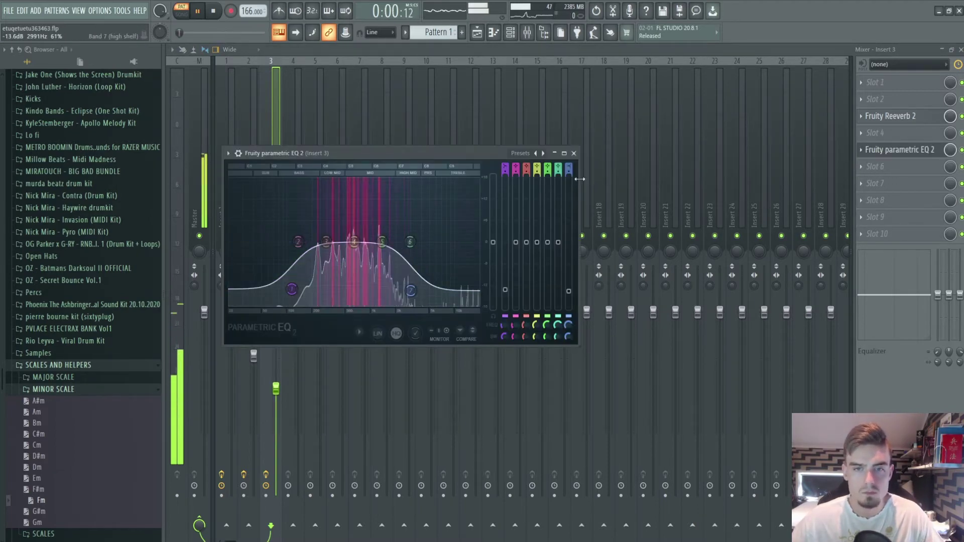
left_click(574, 154)
left_click(510, 33)
left_click(510, 33)
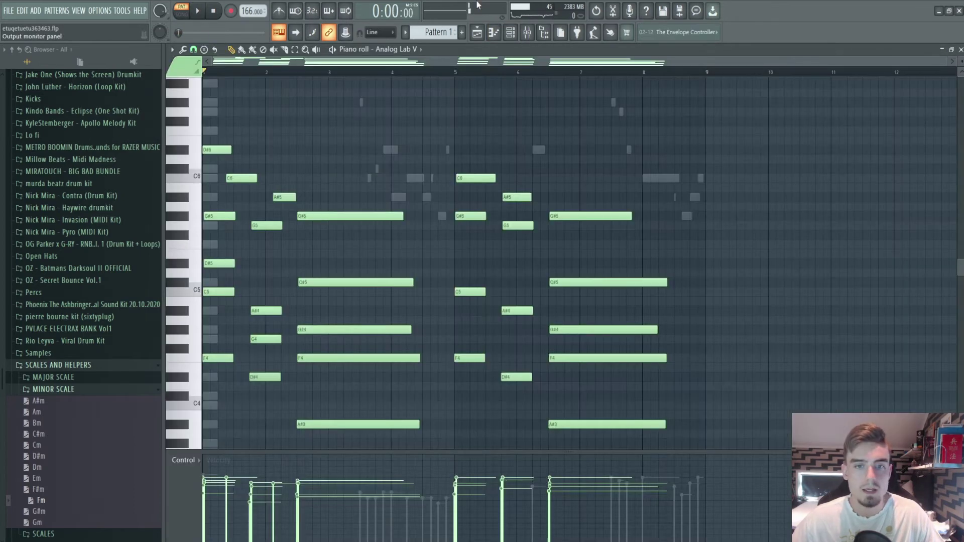
- Play the pattern and replace the 808 Snare channel with Ample Guitar TC, with its piano roll open
scroll(452, 151, "up", 4)
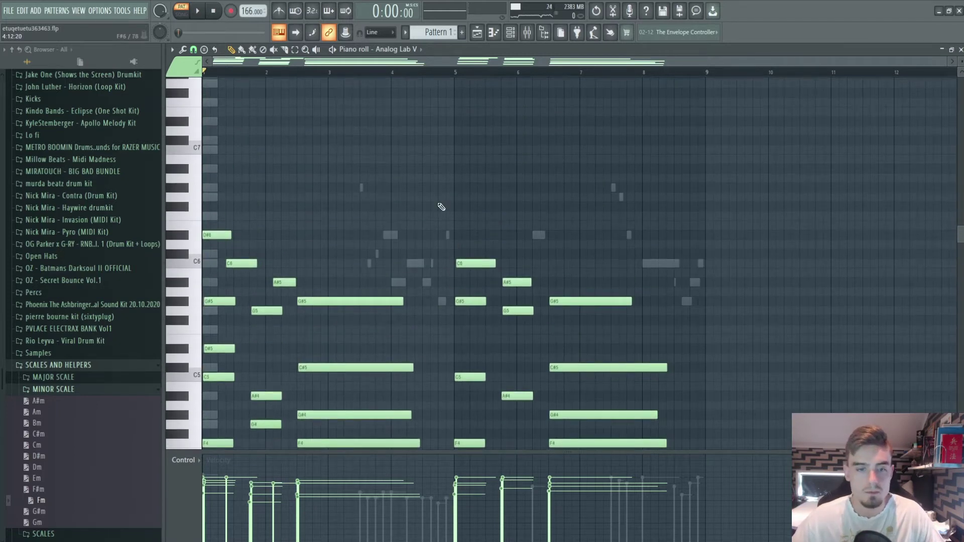
scroll(426, 210, "down", 6)
key("F6")
key("space")
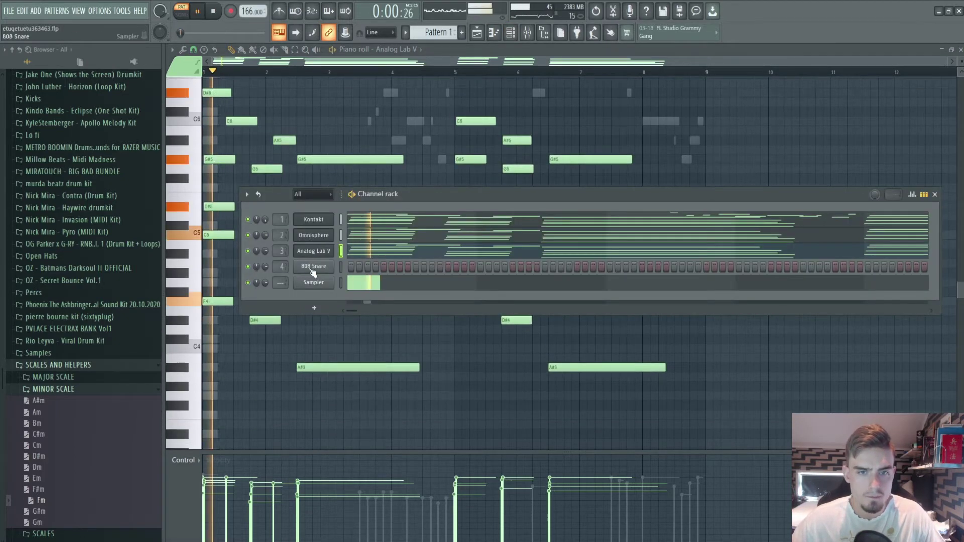
left_click(311, 268)
key("space")
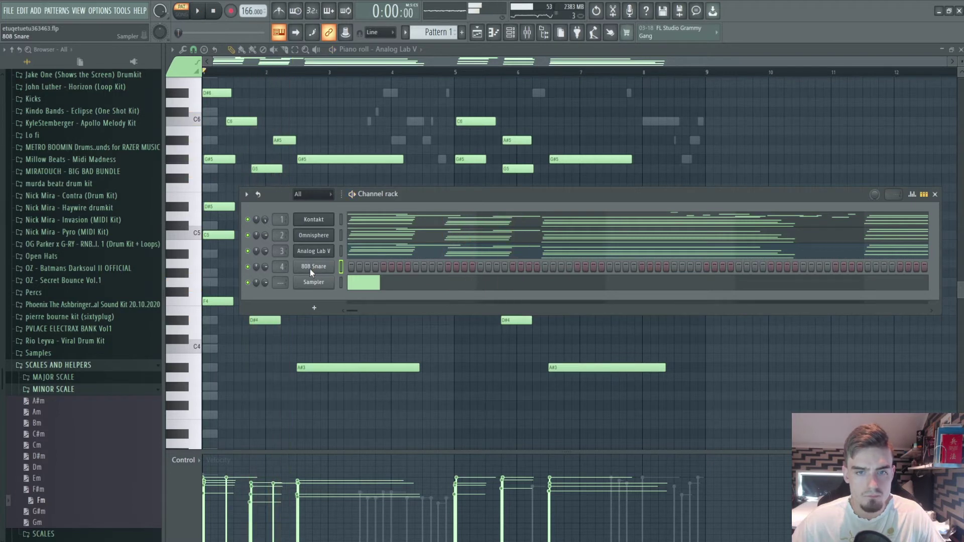
left_click(474, 32)
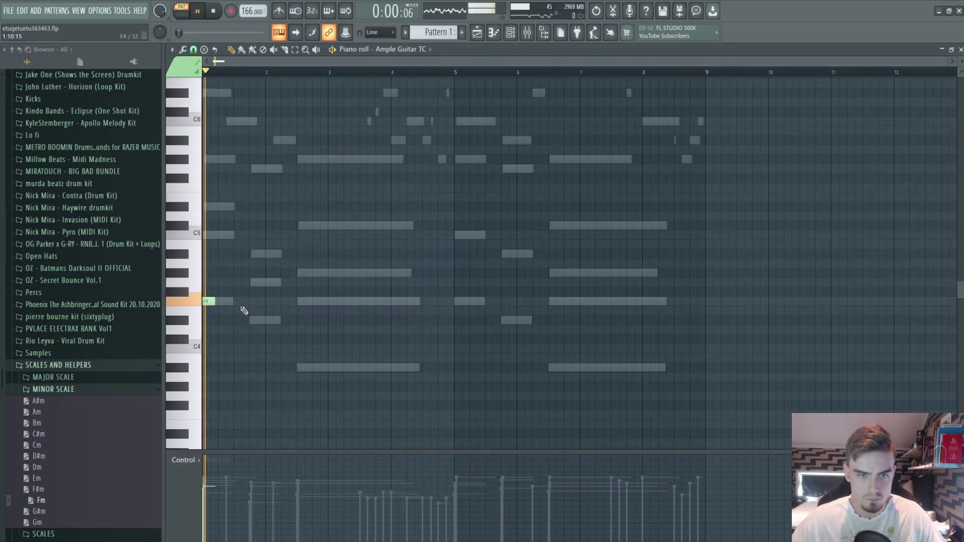
- Add staggered C5 and G#5 notes after the opening F4 to start the guitar arpeggio in bar 1
left_click(213, 235)
left_click_drag(214, 206, 221, 206)
right_click(221, 206)
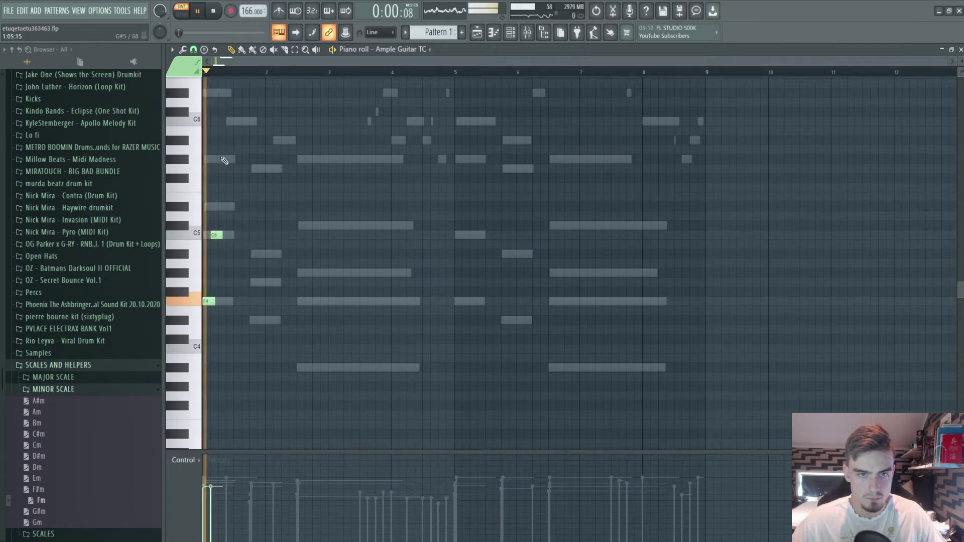
left_click(224, 160)
- Add a second staggered arpeggio of D#4, A#4 and G5 over the next chord, leading into bar 2
left_click(251, 319)
key("space")
key("space")
left_click_drag(259, 281, 264, 252)
key("space")
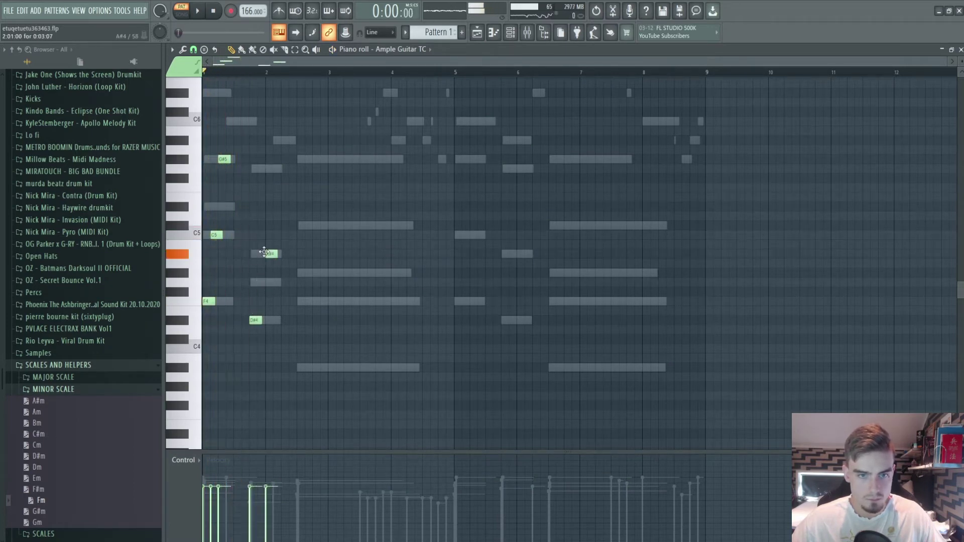
left_click_drag(274, 178, 275, 168)
key("space")
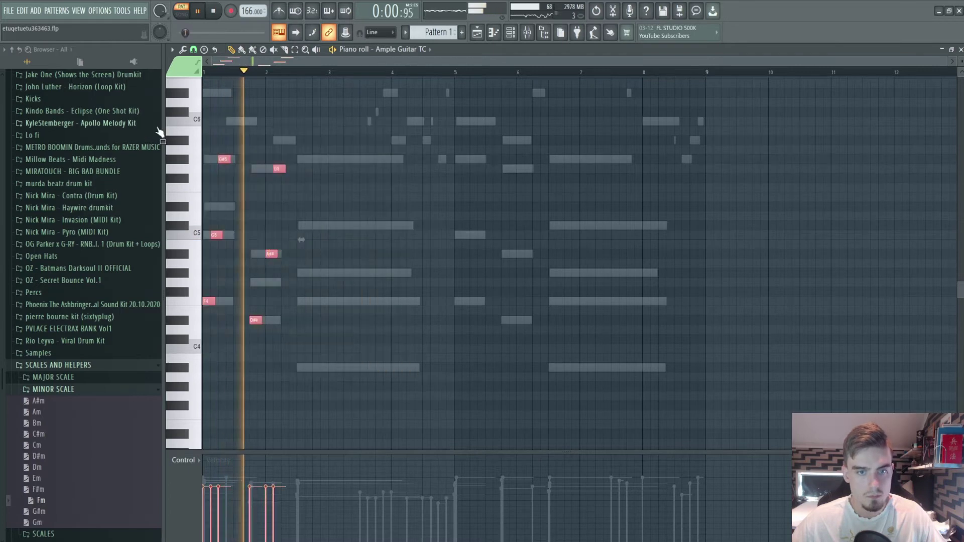
right_click(261, 170)
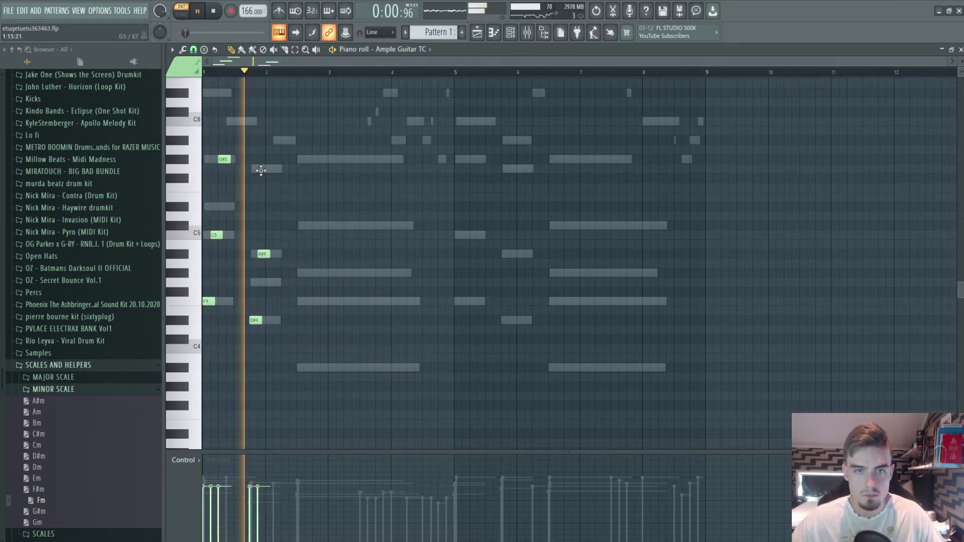
left_click(261, 171)
- Add a third staggered arpeggio of A#3, G#4 and C#5 over the long chord in bar 2
left_click(300, 367)
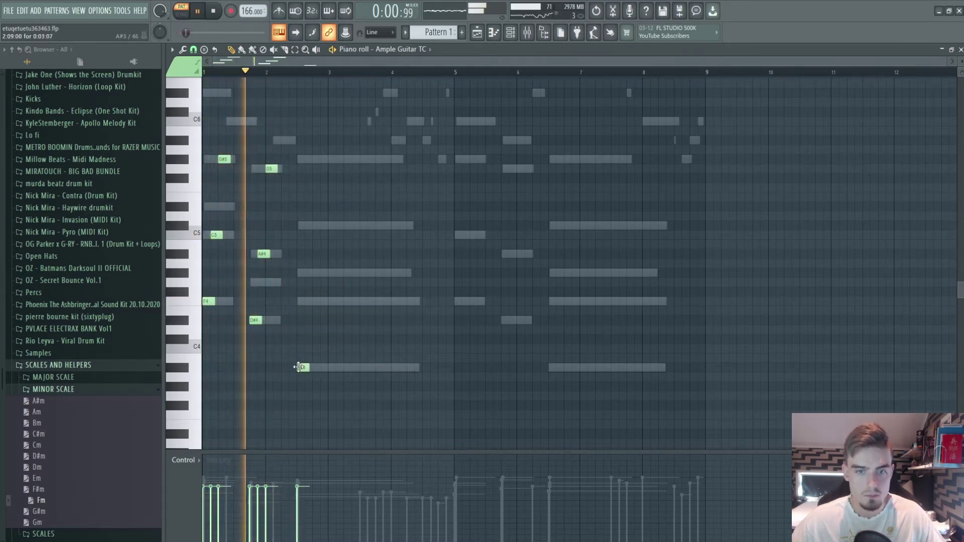
left_click(309, 301)
left_click(318, 273)
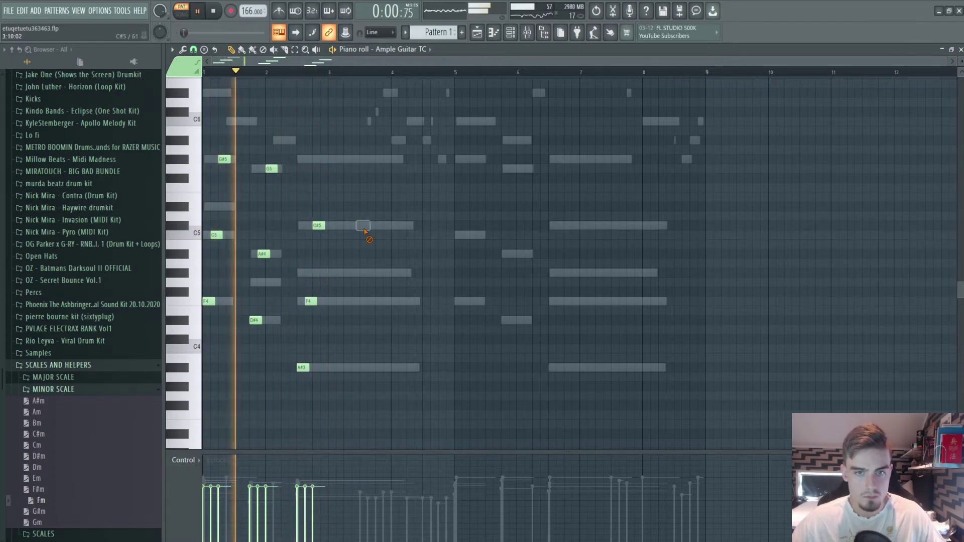
left_click_drag(308, 302, 306, 271)
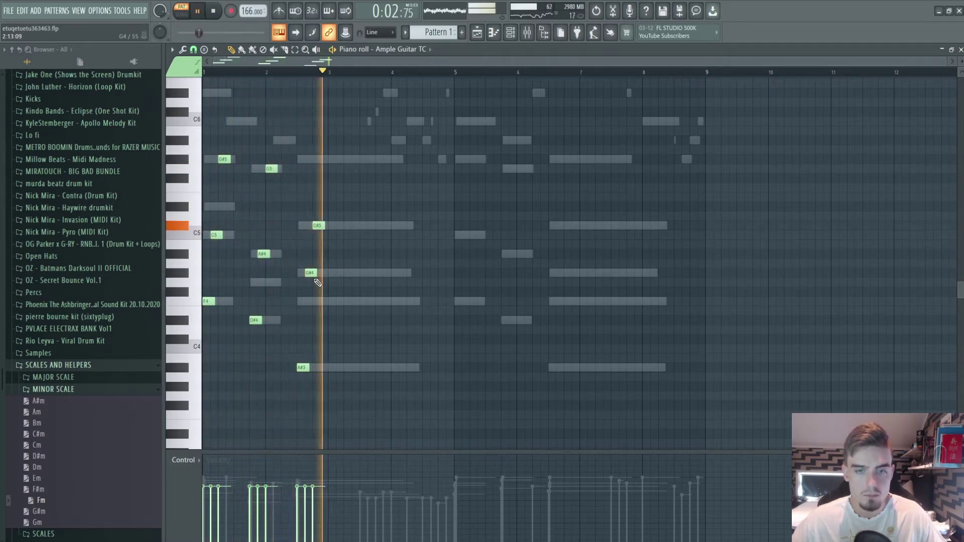
- Lengthen all the guitar notes together and extend the C#5 note further into bar 4
key("ctrl+a")
left_click_drag(324, 226, 341, 227)
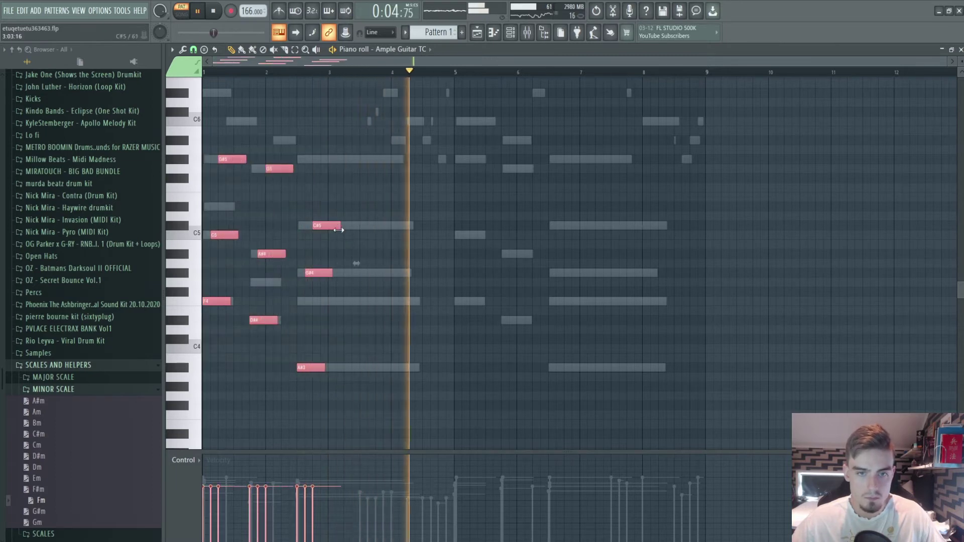
left_click(266, 201)
left_click_drag(359, 408, 300, 224)
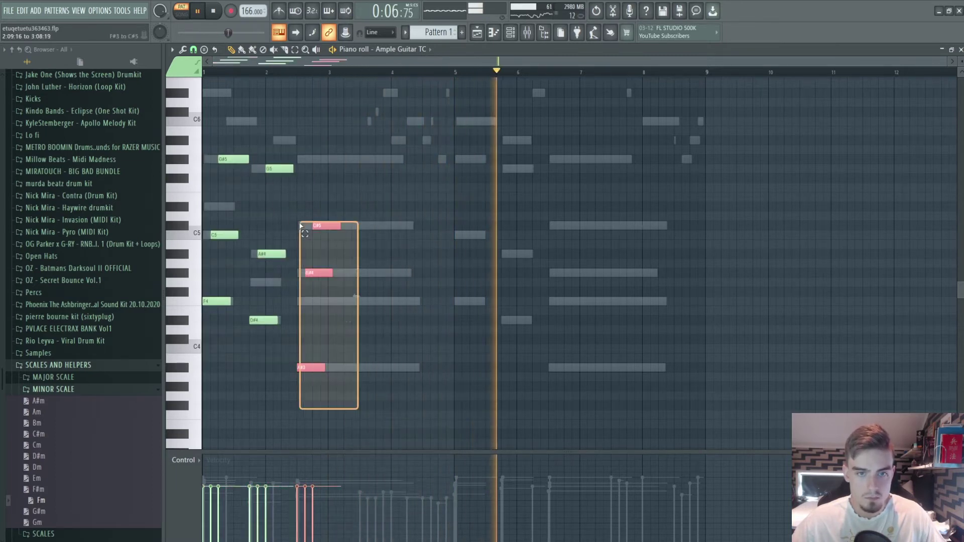
left_click(351, 241, "ctrl")
left_click_drag(390, 390, 399, 226)
left_click(333, 225)
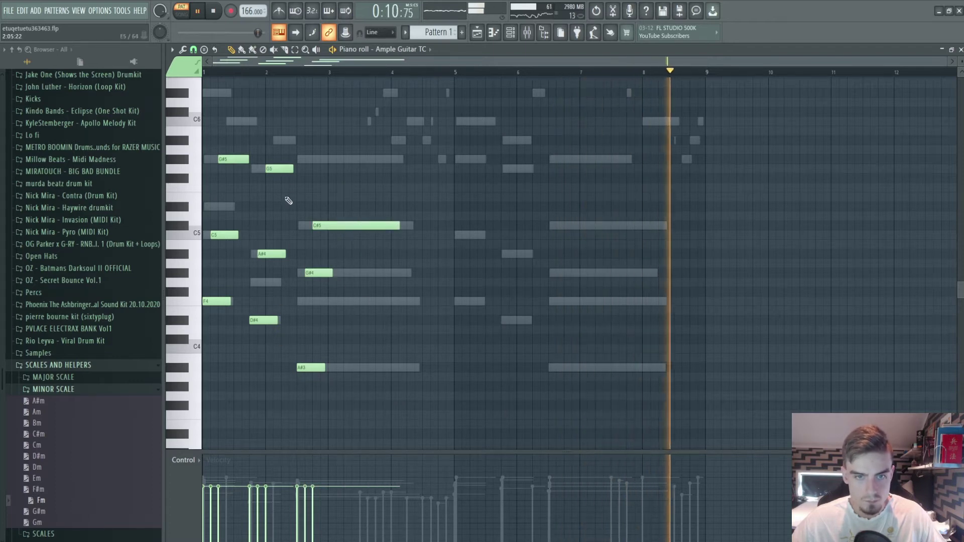
- Duplicate the guitar phrase and align the copy with the start of bar 5
key("ctrl+b")
scroll(463, 298, "up", 1)
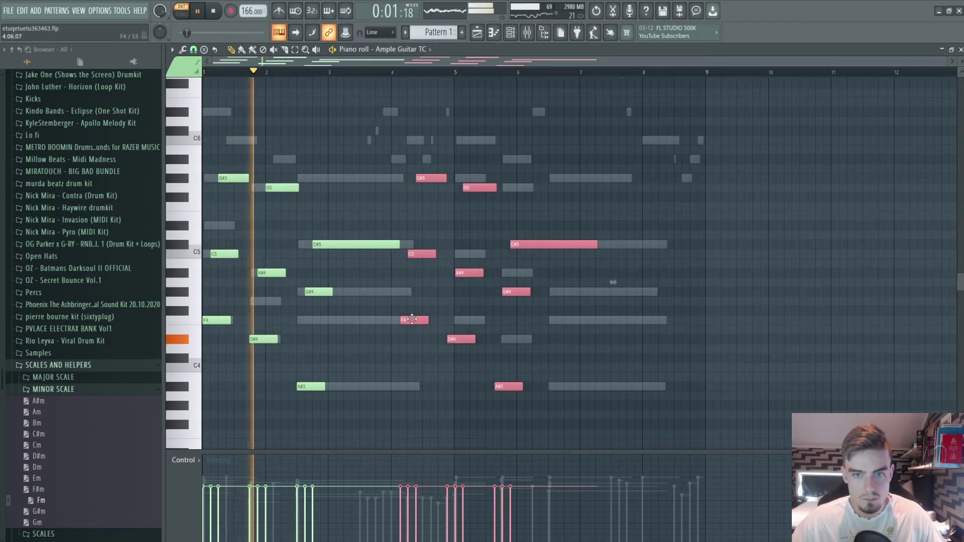
left_click_drag(410, 320, 466, 319)
scroll(450, 400, "up", 7)
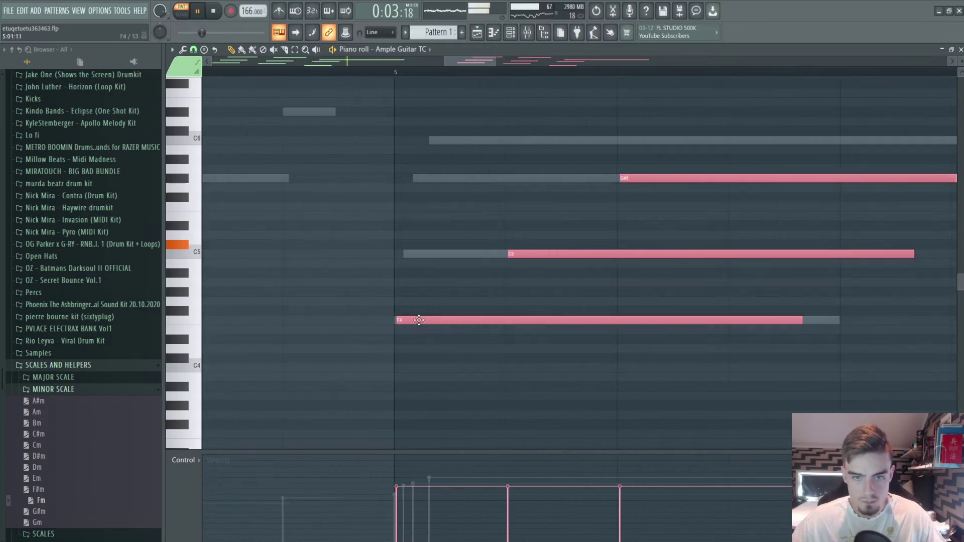
scroll(393, 390, "down", 7)
left_click(423, 291, "ctrl")
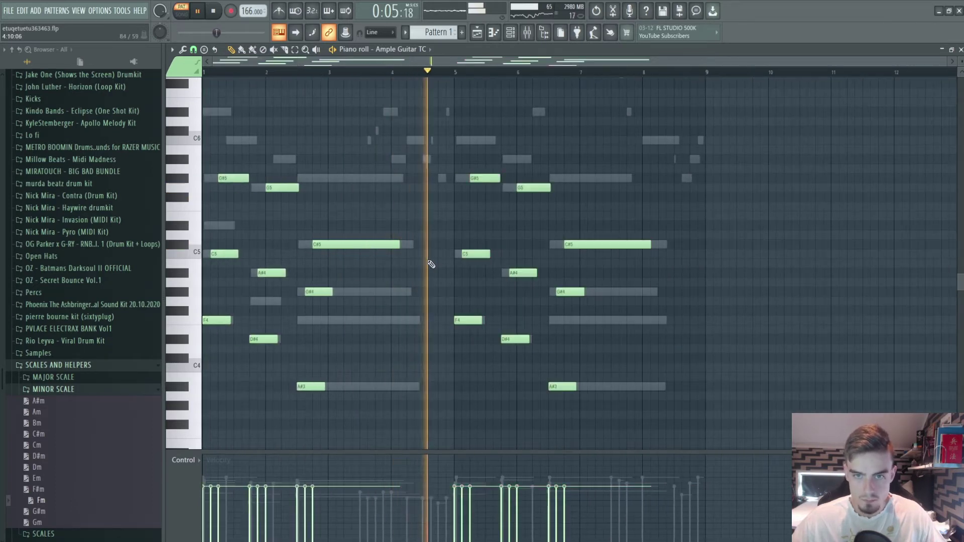
- Slightly lower the velocity of the low notes in the copied guitar phrase
left_click_drag(647, 409, 464, 313)
left_click(566, 324, "ctrl")
scroll(574, 221, "up", 1)
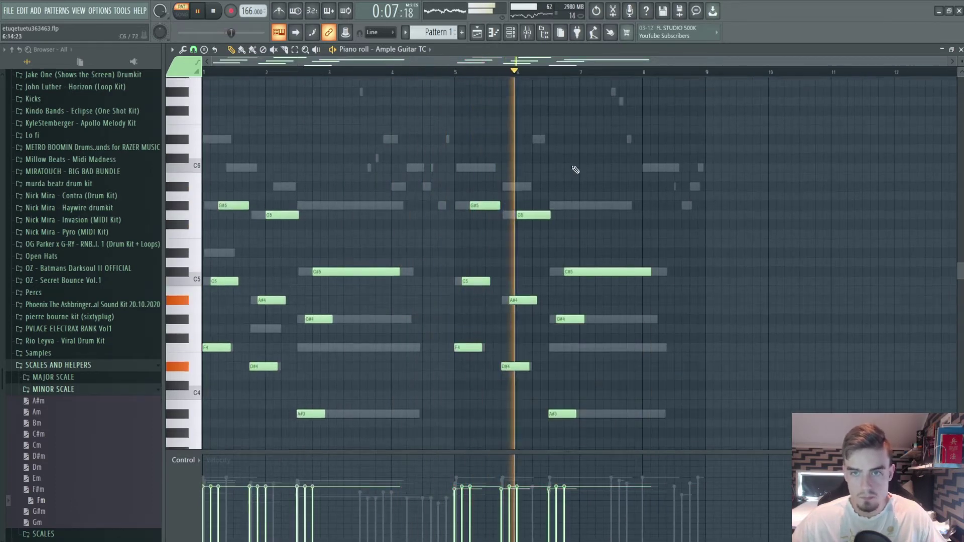
- Add D#6, G#5 and C6 melody notes in bar 6 above the copied guitar phrase
left_click(542, 150)
key("space")
right_click(546, 149)
left_click(566, 197)
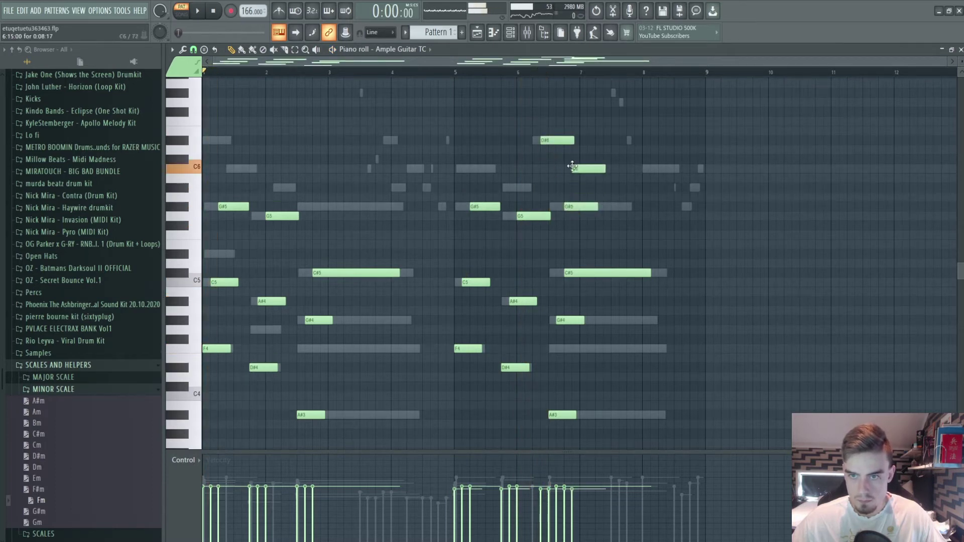
key("space")
- Select the upper melody notes in bars 6 and 7 and lower their velocity
scroll(573, 165, "up", 4, "ctrl")
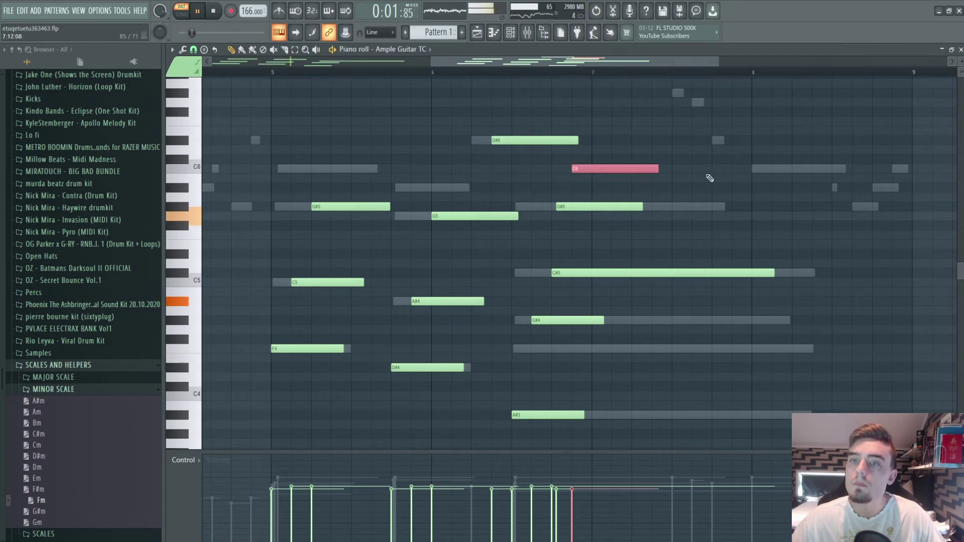
left_click_drag(662, 226, 582, 187, "ctrl")
left_click_drag(696, 245, 553, 195, "ctrl")
scroll(621, 246, "down", 2, "alt")
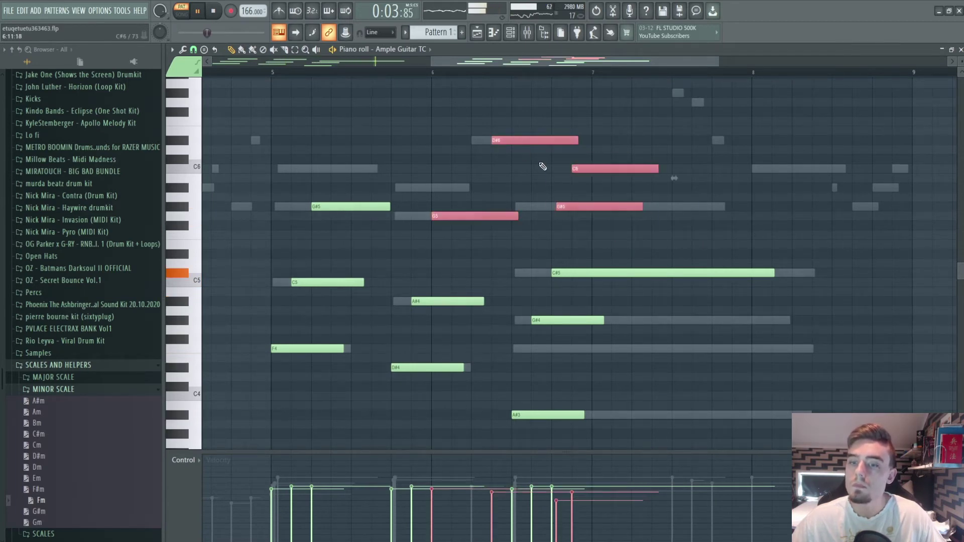
- Check Insert 4 in the mixer and return to the Ample Guitar TC notes
left_click(533, 39)
left_click(510, 32)
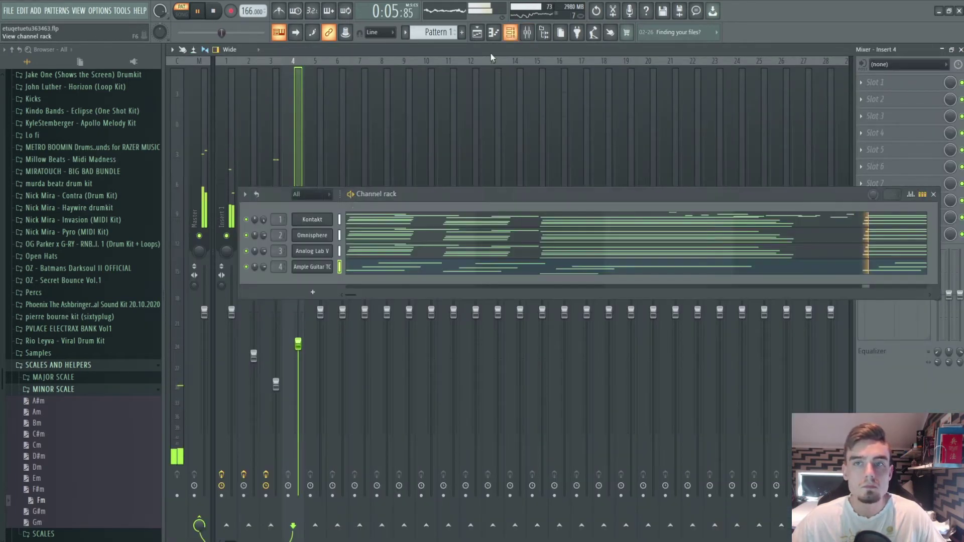
left_click(347, 267)
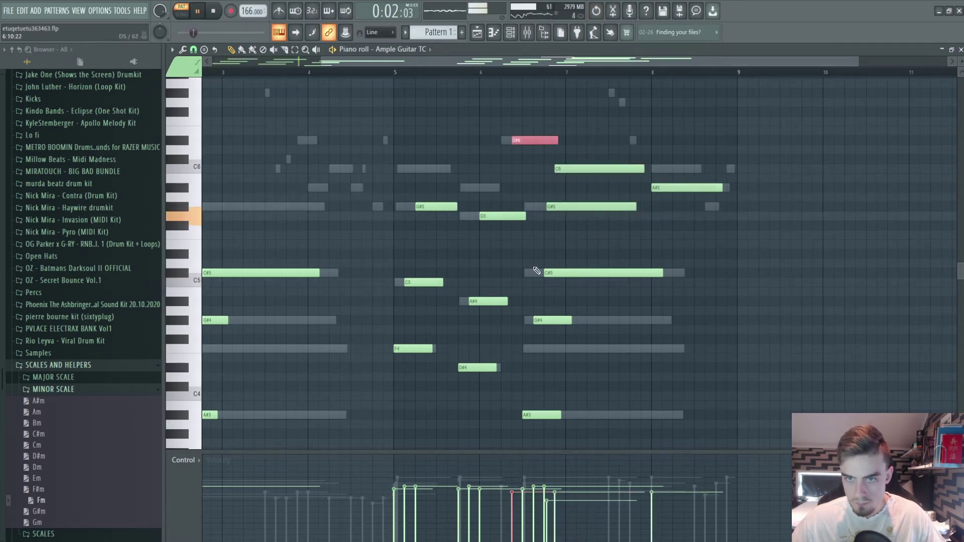
- Slightly lower the velocity of the second phrase's lower notes and lengthen the A#5 note in bar 8
left_click_drag(680, 440, 372, 209)
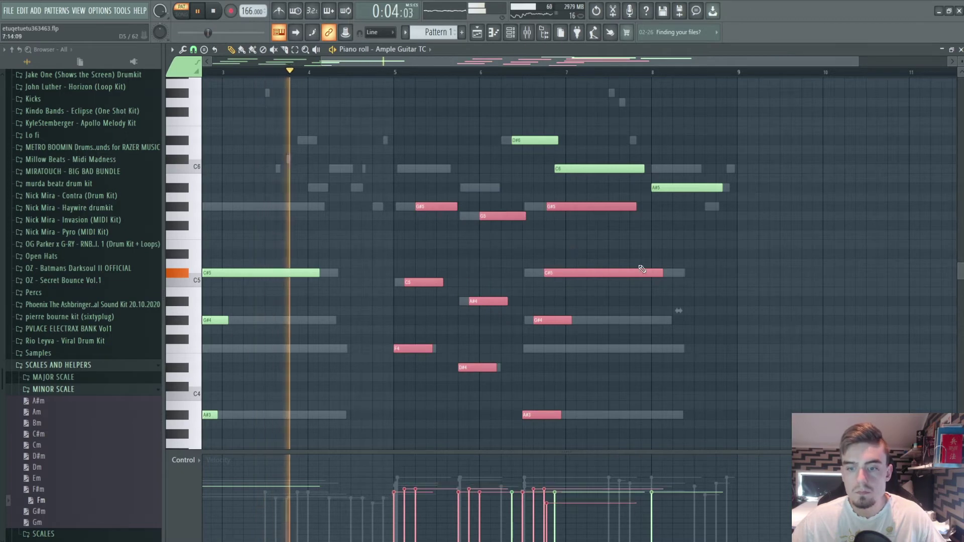
left_click_drag(713, 229, 727, 188)
left_click(774, 294, "ctrl")
scroll(718, 188, "down", 1)
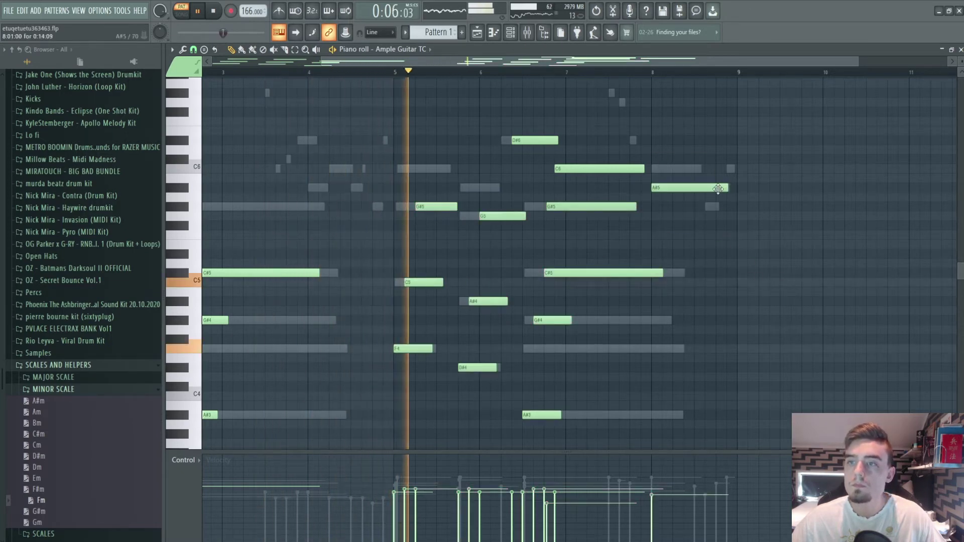
- Add a short G#5 note at the end of bar 8 and shorten the A#5 note before it
left_click(774, 189)
right_click(774, 188)
left_click_drag(599, 226, 568, 194)
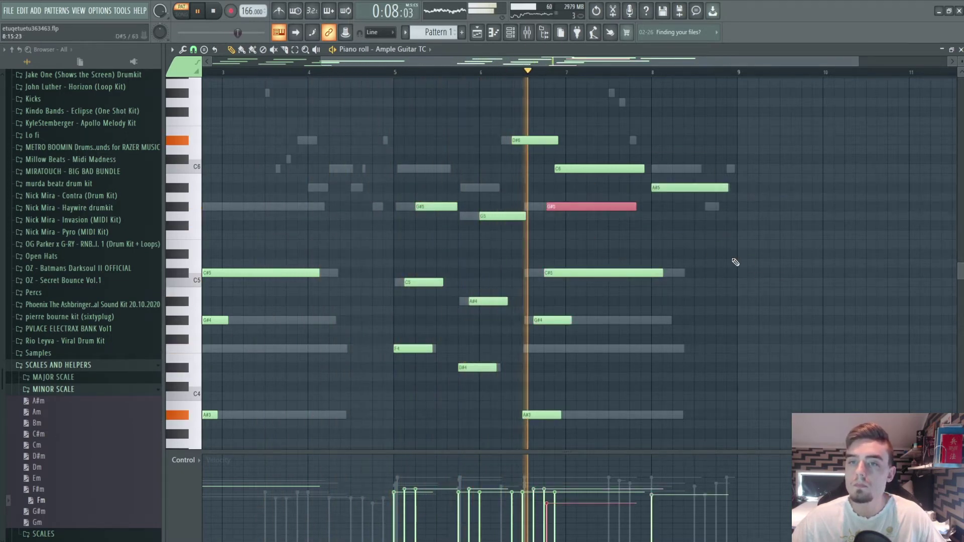
left_click(709, 235, "ctrl")
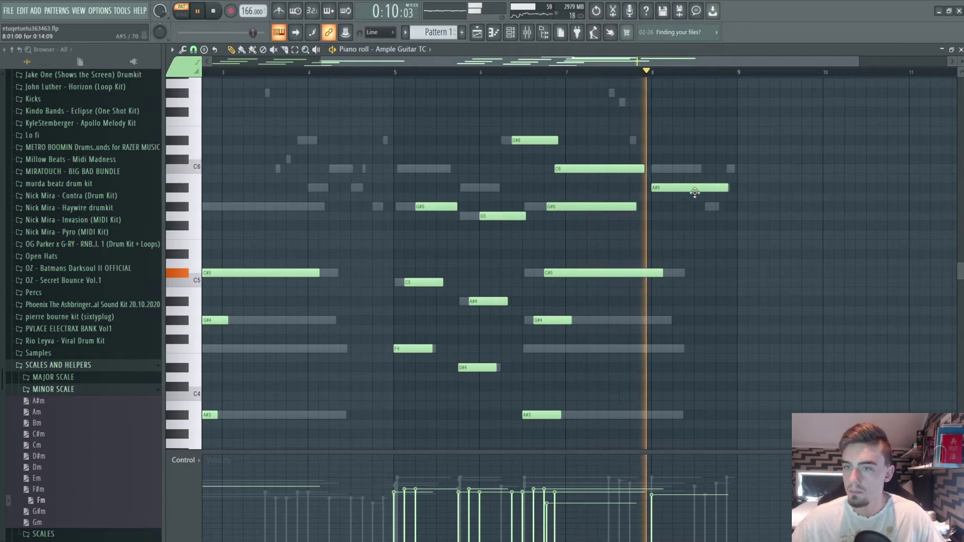
left_click(709, 206)
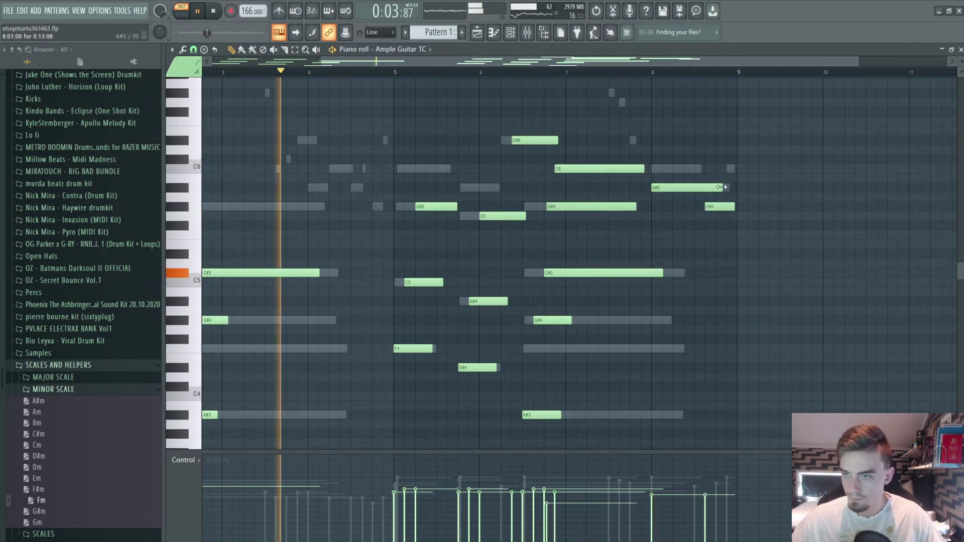
left_click_drag(726, 188, 708, 188)
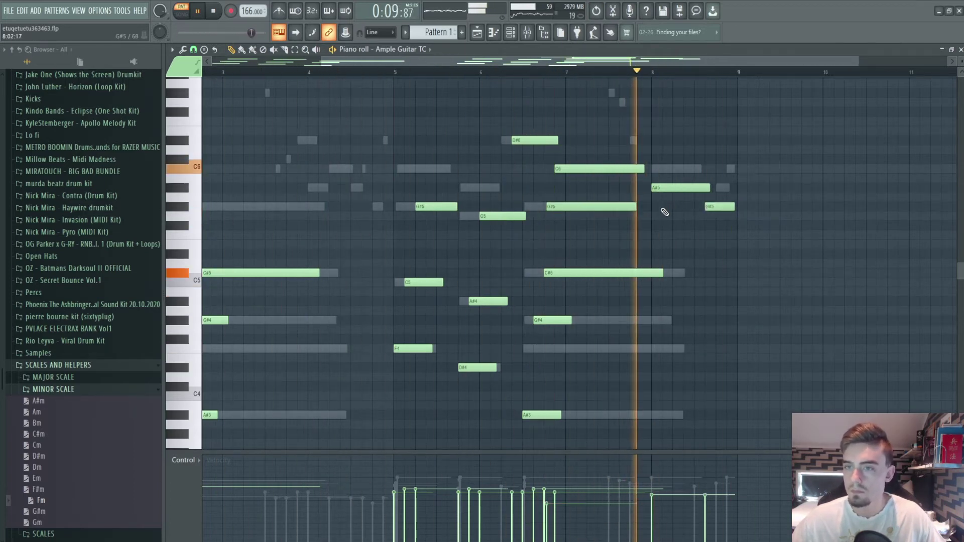
- Lower the velocity of the lower notes in the first guitar phrase
left_click_drag(226, 208, 344, 339)
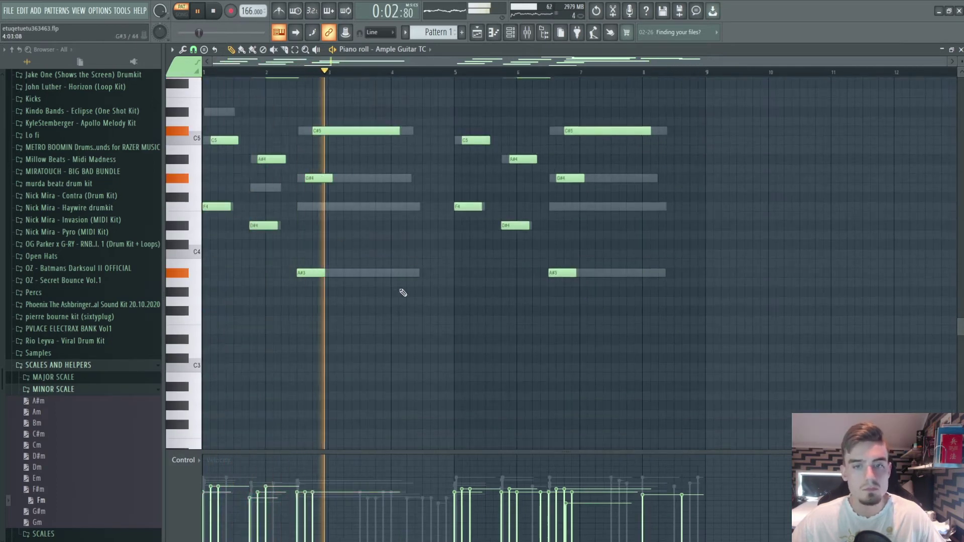
scroll(403, 293, "up", 3)
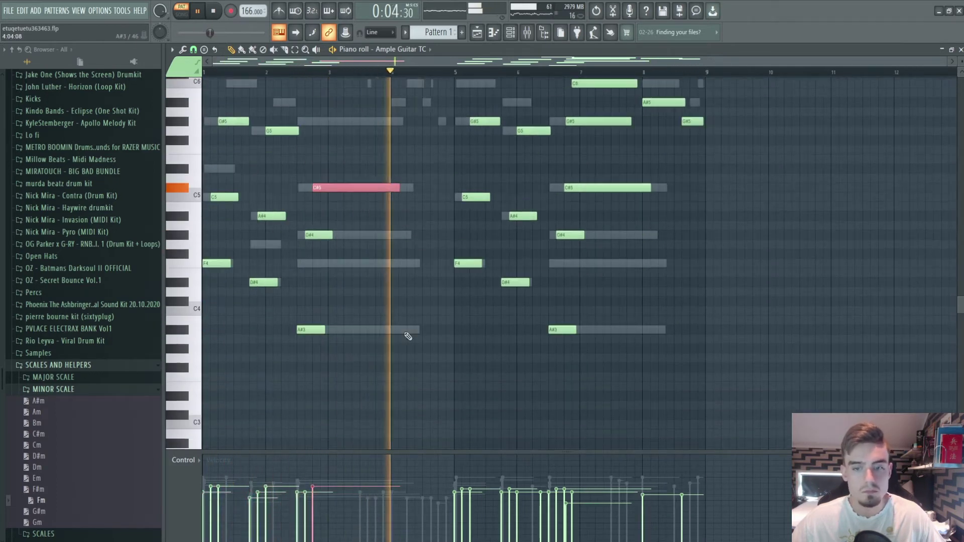
key("space")
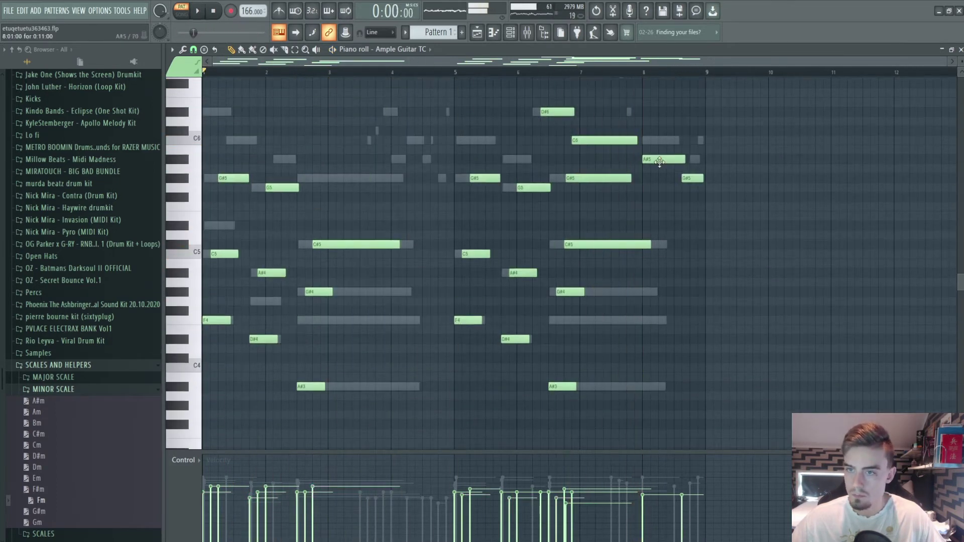
- Play from late in bar 6 and shorten the long C#5, C6 and G#5 notes held through bar 7
left_click(571, 72)
key("space")
scroll(661, 243, "up", 3)
key("space")
left_click_drag(635, 244, 596, 244)
left_click_drag(589, 186, 597, 137)
- Shift the closing A#5 and G#5 notes in bar 8 about one beat later
key("space")
left_click(633, 178, "ctrl")
left_click_drag(759, 228, 688, 160)
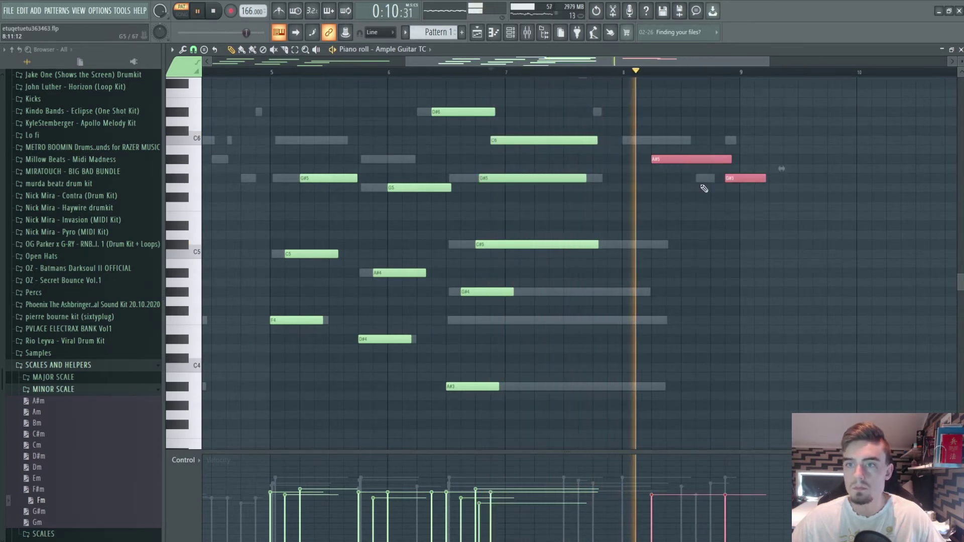
- Delete the closing G#5 note in bar 8 and try placing it slightly earlier
left_click(704, 188, "ctrl")
right_click(731, 180)
left_click(718, 178)
key("space")
key("space")
right_click(717, 180)
- Play back, shorten the A#5 note in bar 8 and add a G#5 note directly after it
key("space")
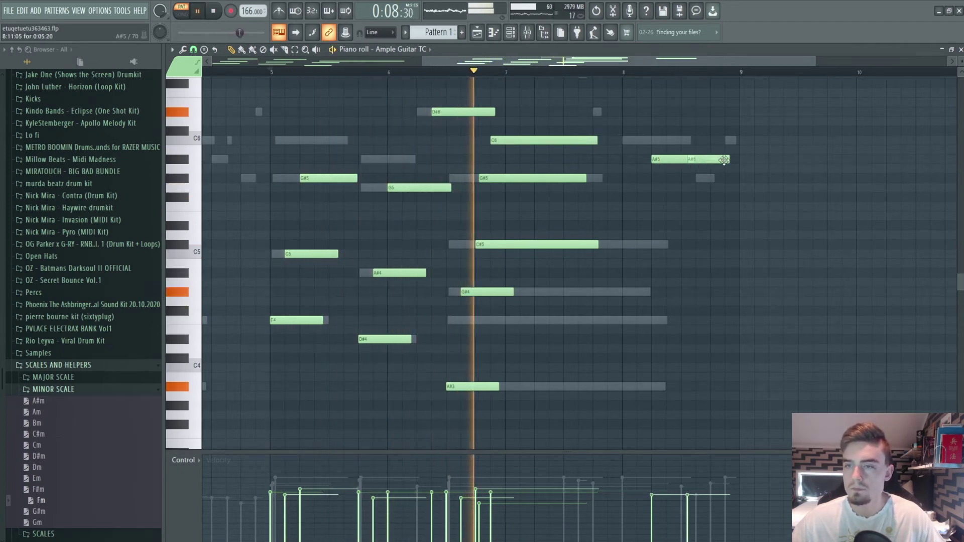
left_click_drag(725, 160, 694, 160)
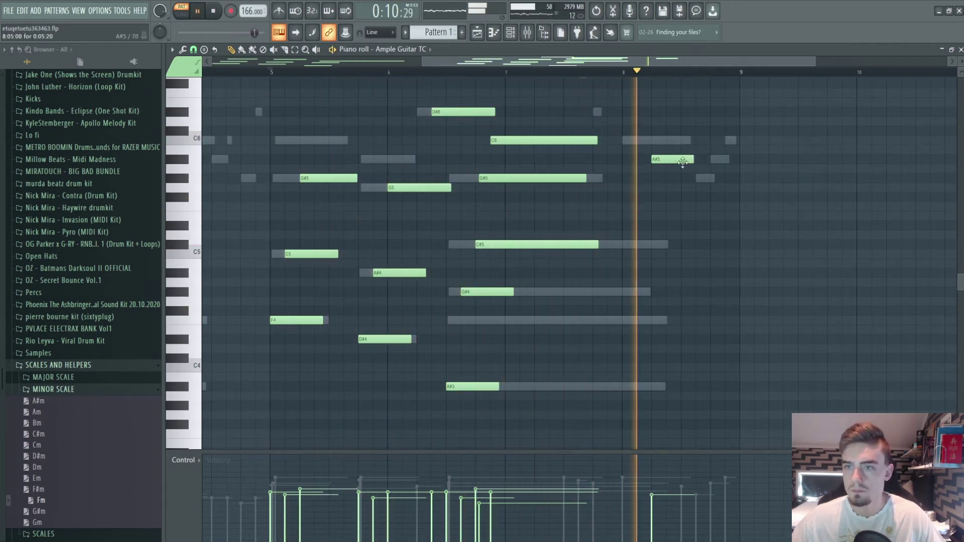
left_click(698, 179)
- Lower the velocity of the closing A#5 and G#5 notes in bar 8
scroll(733, 201, "down", 2)
left_click_drag(725, 219, 704, 166)
scroll(705, 166, "down", 1)
left_click_drag(743, 200, 697, 155)
scroll(698, 156, "down", 2)
left_click(806, 301, "ctrl")
scroll(803, 303, "down", 1)
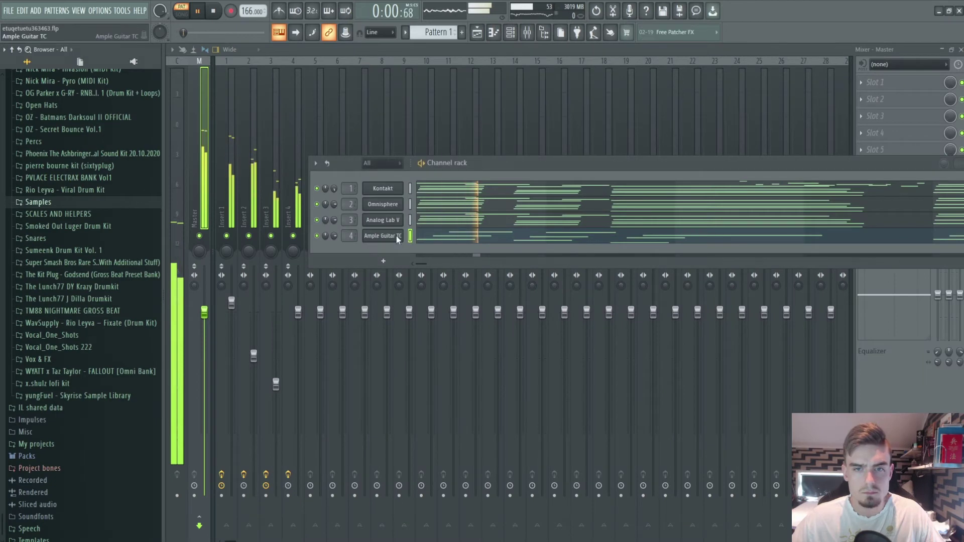
- Reopen the Ample Guitar piano roll and reduce the velocity of the last notes in bar 8 further
left_click(412, 238)
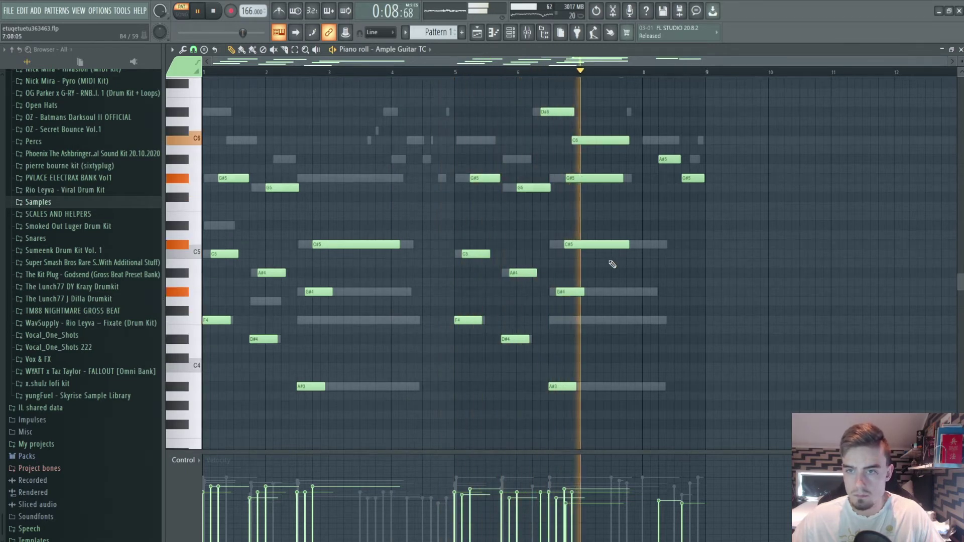
scroll(622, 213, "up", 2)
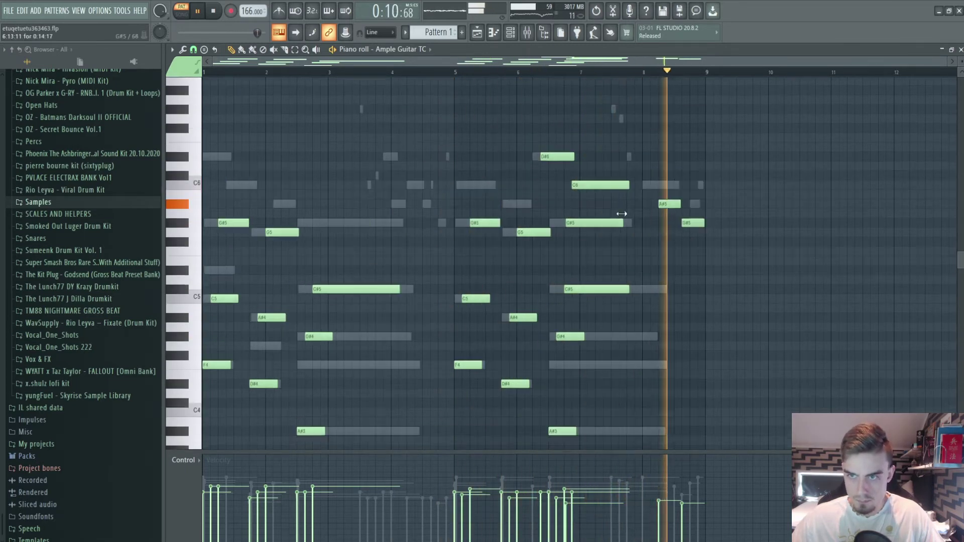
left_click_drag(706, 258, 686, 191)
scroll(664, 177, "down", 2)
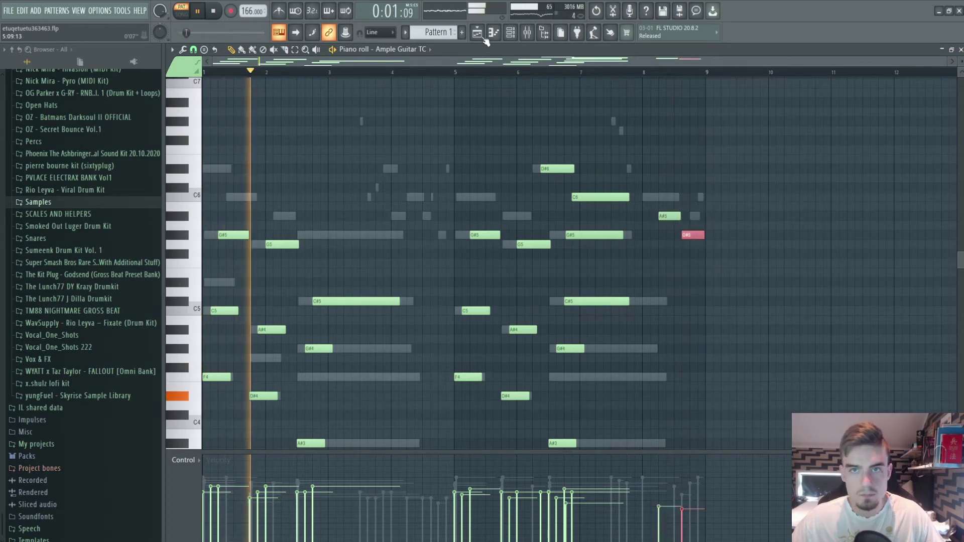
- Leave the piano roll for the playlist, stop playback and show the channel rack
left_click(511, 35)
left_click(512, 37)
left_click(477, 34)
left_click(513, 37)
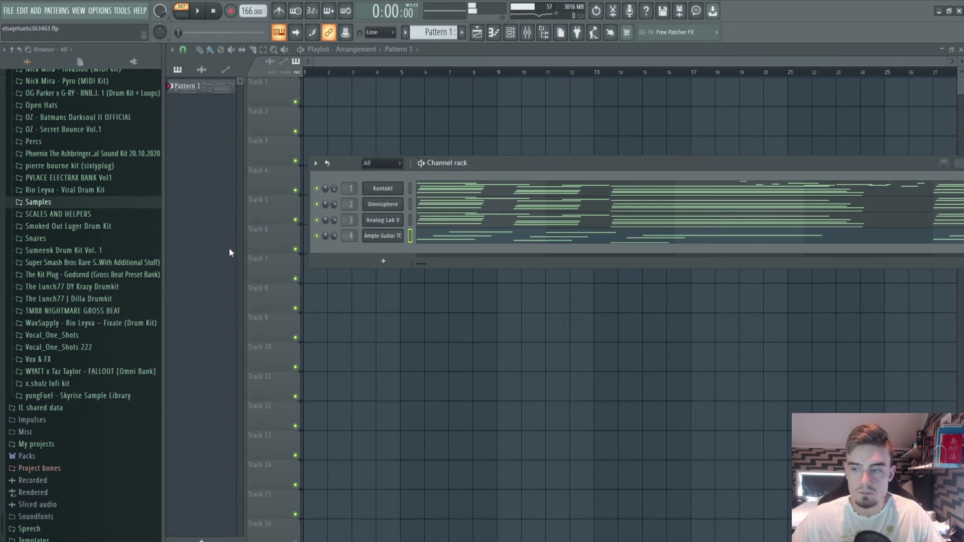
scroll(43, 397, "up", 8)
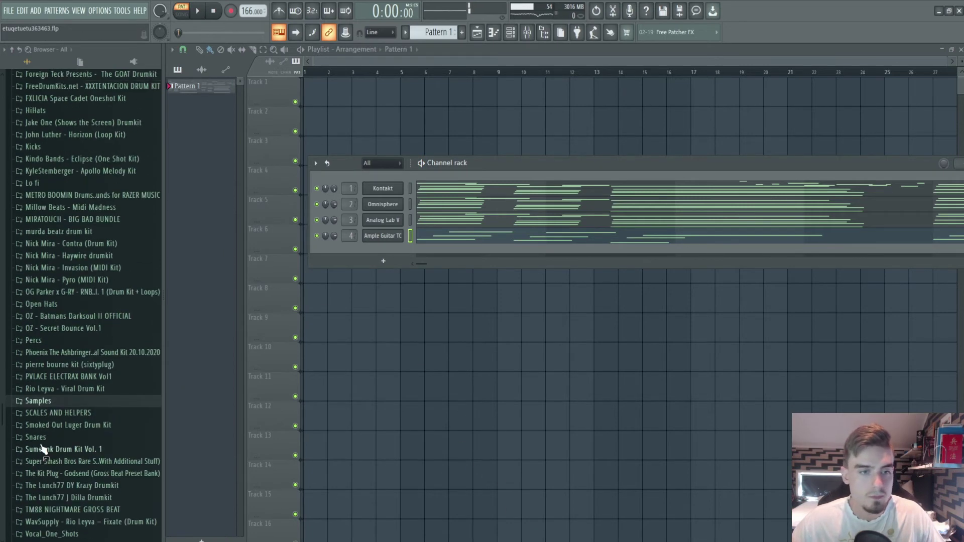
- Open the Kontakt piano roll and load Bell_Bet_Wet from the carsonbeats 'Sacred' kit's Bell folder as a new channel
left_click(420, 194)
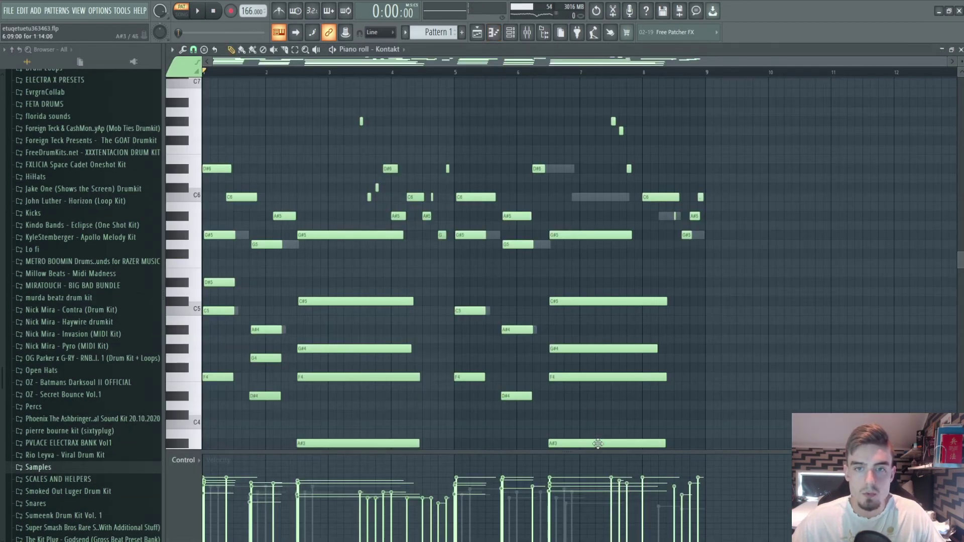
scroll(77, 328, "up", 8)
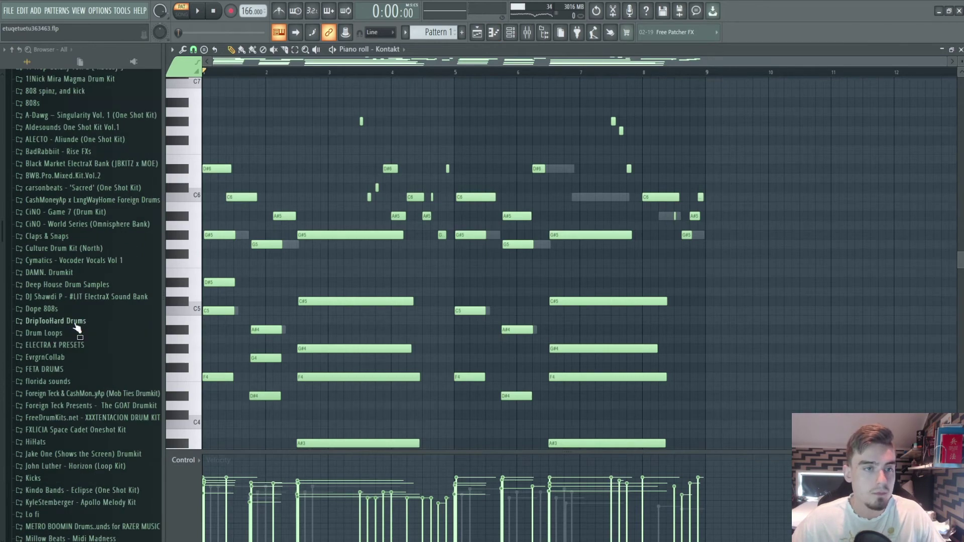
scroll(66, 242, "up", 3)
key("F6")
scroll(108, 312, "down", 3)
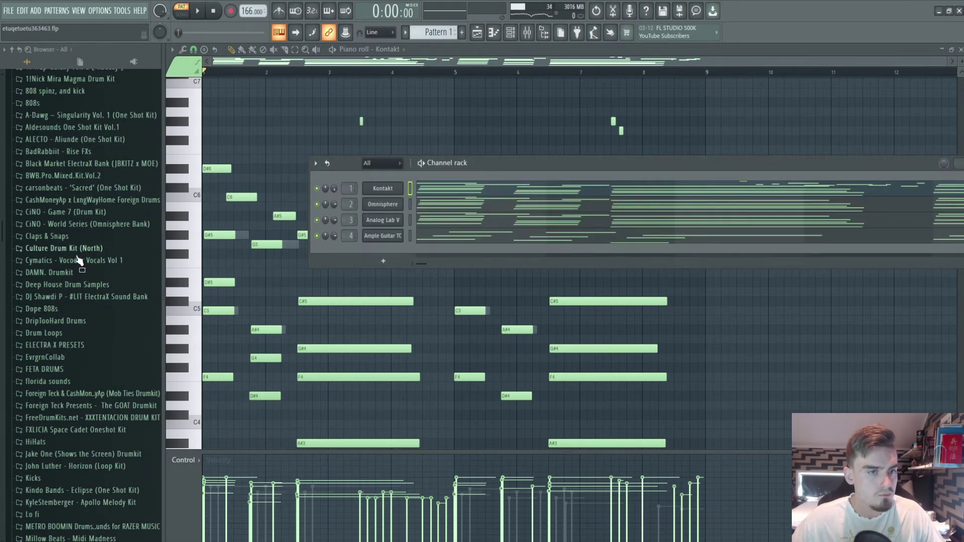
left_click(75, 188)
left_click(38, 236)
left_click_drag(55, 281, 354, 252)
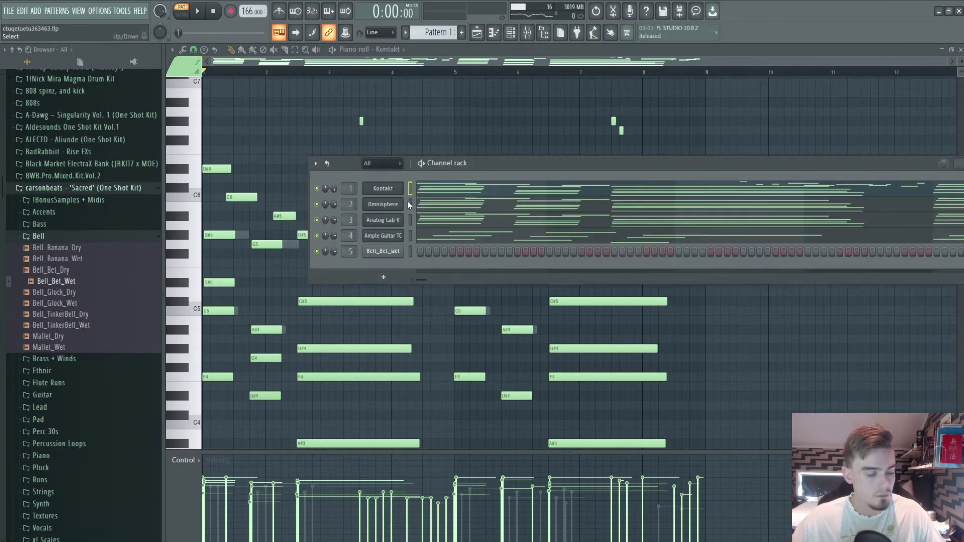
- Route Bell_Bet_Wet to mixer insert 5 with the Kontakt notes copied into it, and mute inserts 2 and 3 during playback
left_click(383, 251)
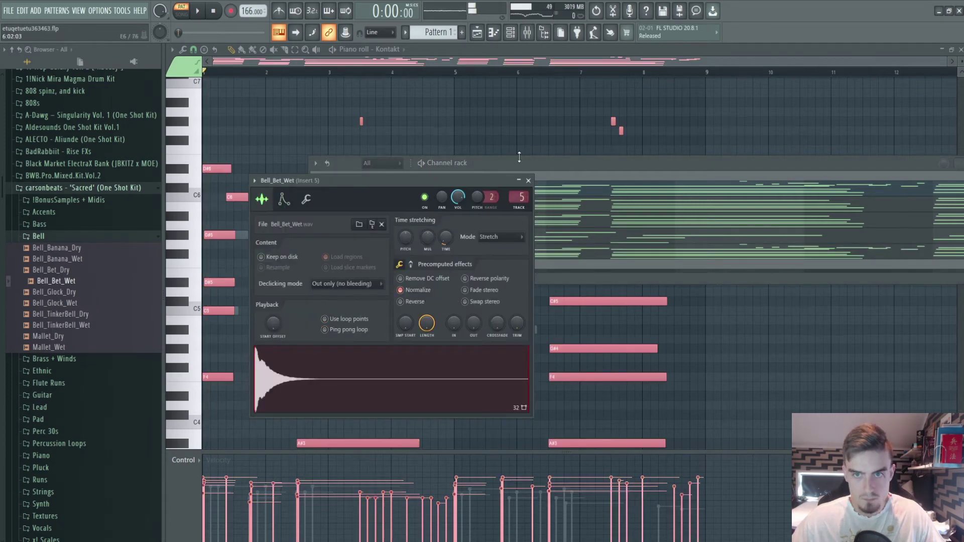
key("space")
key("F9")
left_click(248, 235)
left_click(270, 235)
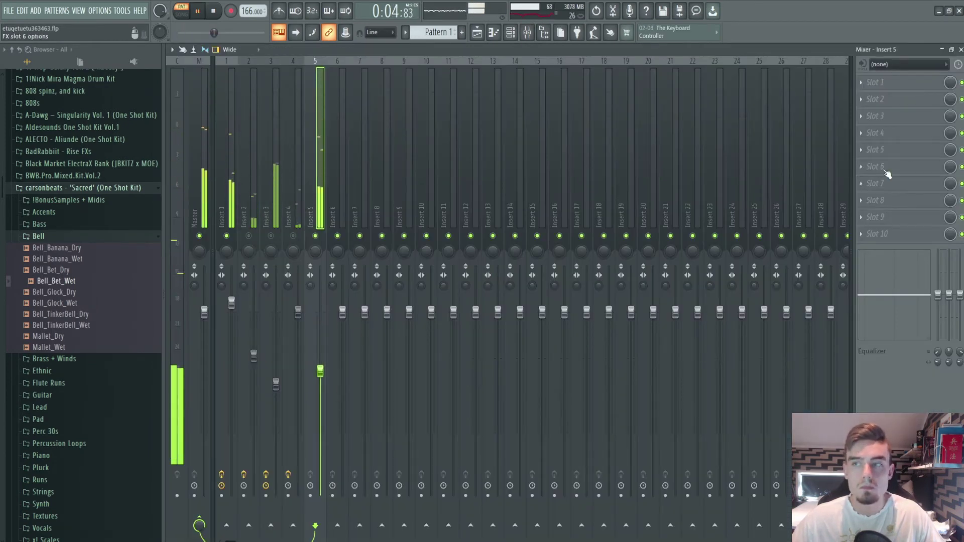
- Add Fruity Reeverb 2 in slot 4 of the bell's insert 5 and check the bell's notes in the piano roll
key("F6")
left_click(383, 251)
left_click(528, 181)
key("F6")
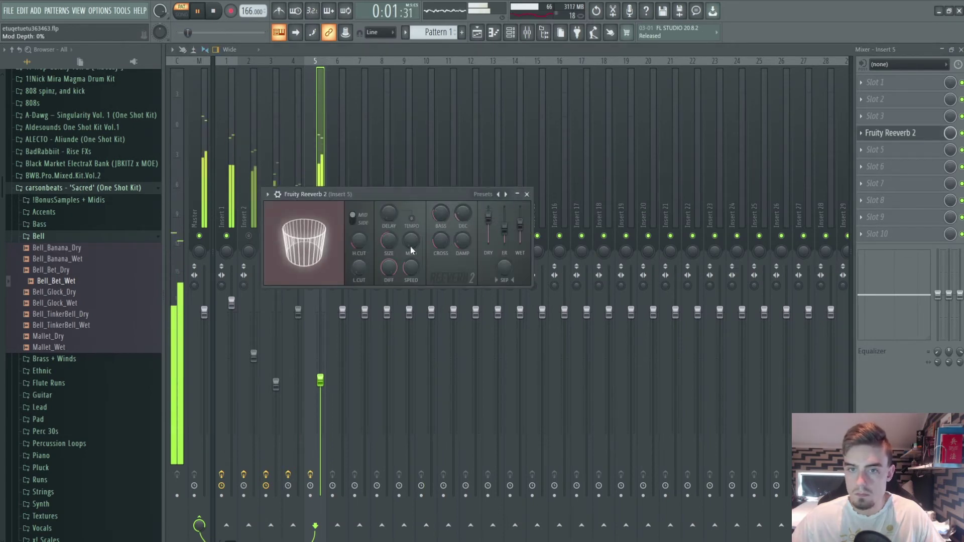
left_click(511, 34)
key("F7")
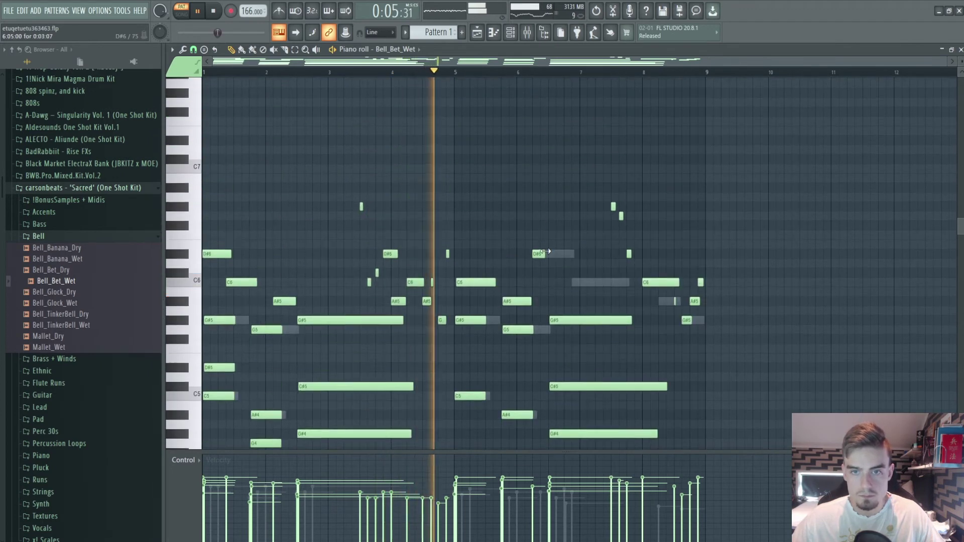
left_click(528, 33)
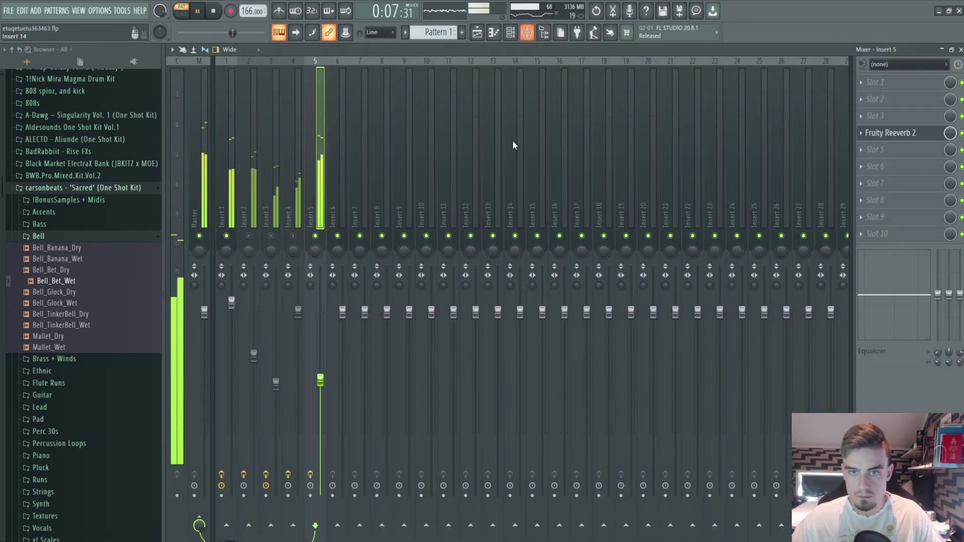
- Add Fruity parametric EQ 2 to insert 5, cutting the low shelf around 330 Hz and the high shelf around 1.9 kHz by about 14 dB
left_click_drag(412, 215, 394, 238)
left_click_drag(244, 215, 285, 271)
left_click_drag(394, 238, 385, 252)
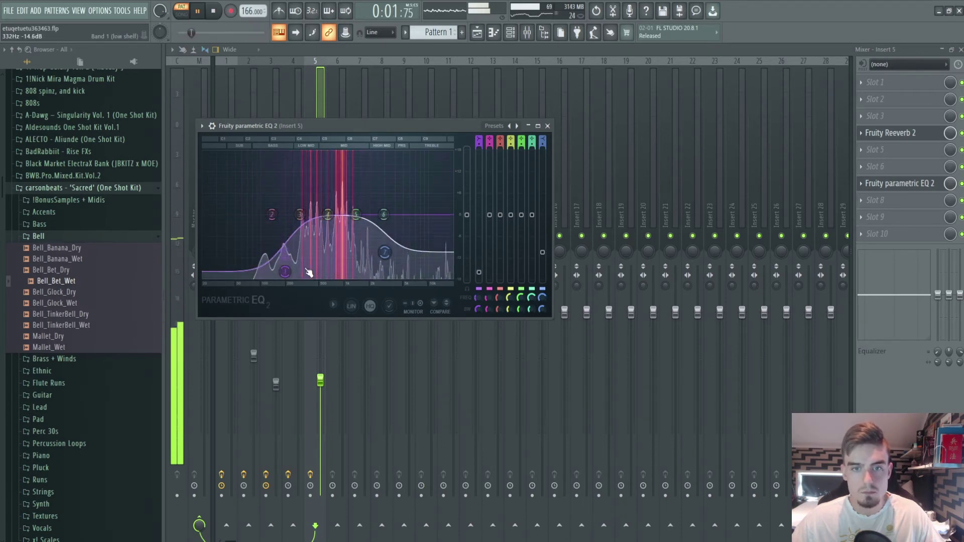
left_click_drag(285, 272, 286, 271)
left_click_drag(385, 252, 361, 265)
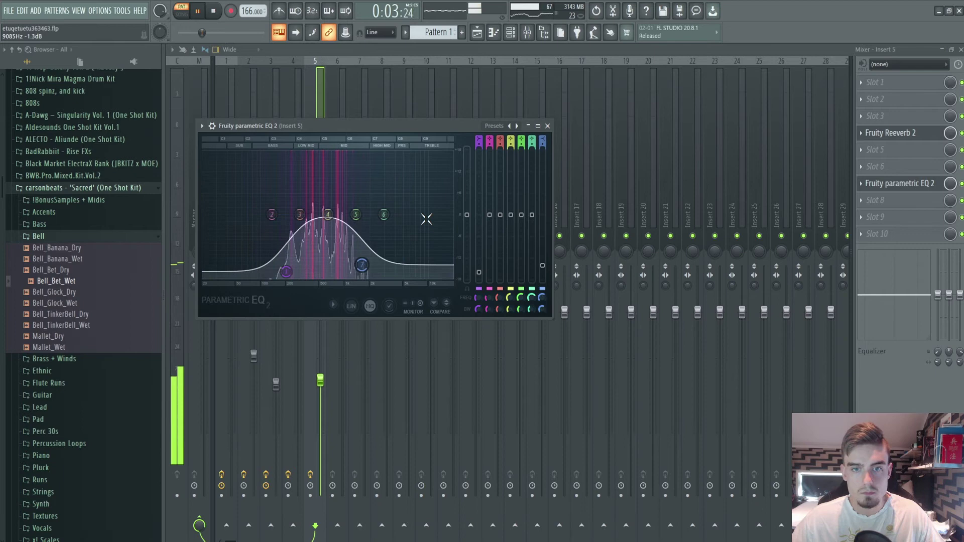
left_click(548, 126)
- Reopen the bell's parametric EQ, boost band 5 slightly and nudge the high shelf up in frequency
left_click(874, 182)
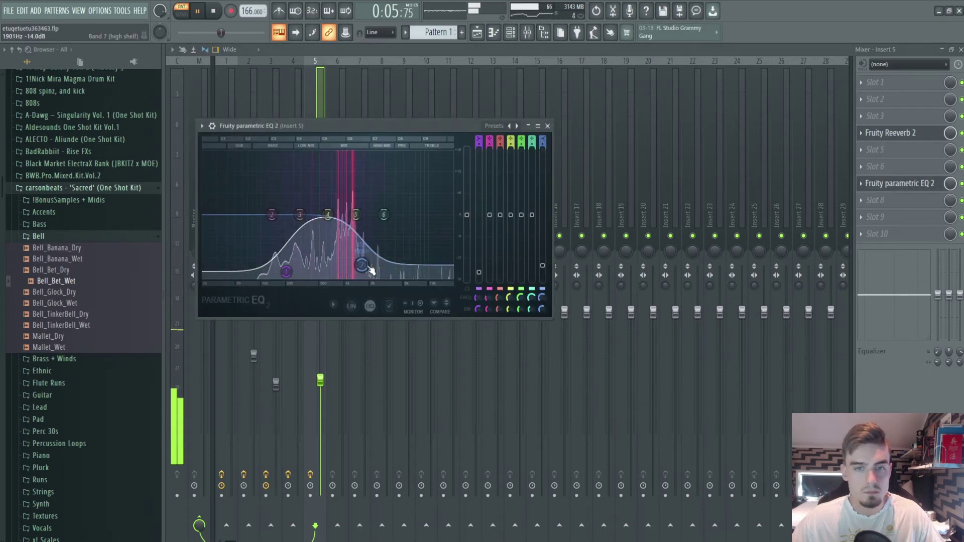
left_click_drag(357, 216, 349, 207)
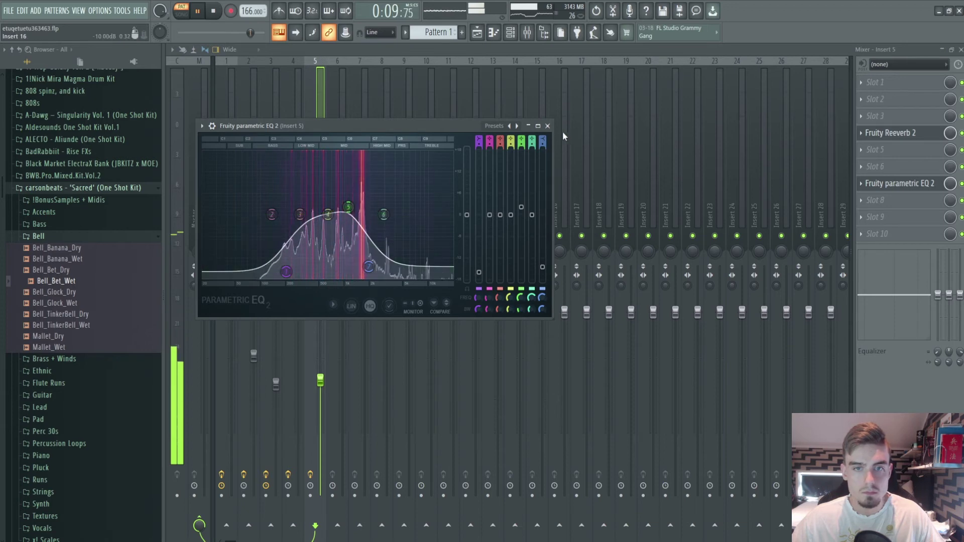
left_click(547, 125)
- With the bell muted, set the high damping of the guitar's Fruity Reeverb 2 on insert 4 to about 4.6 kHz
left_click(315, 235)
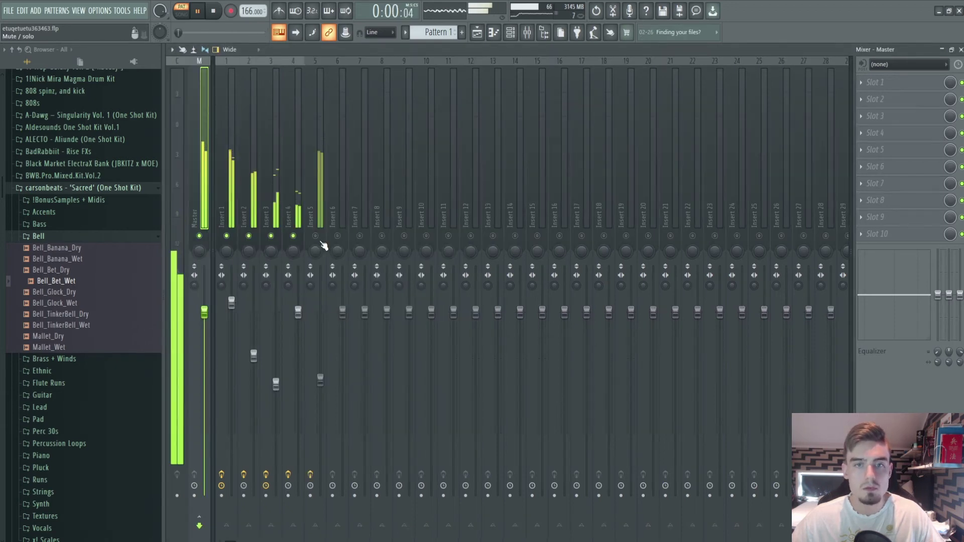
left_click(301, 215)
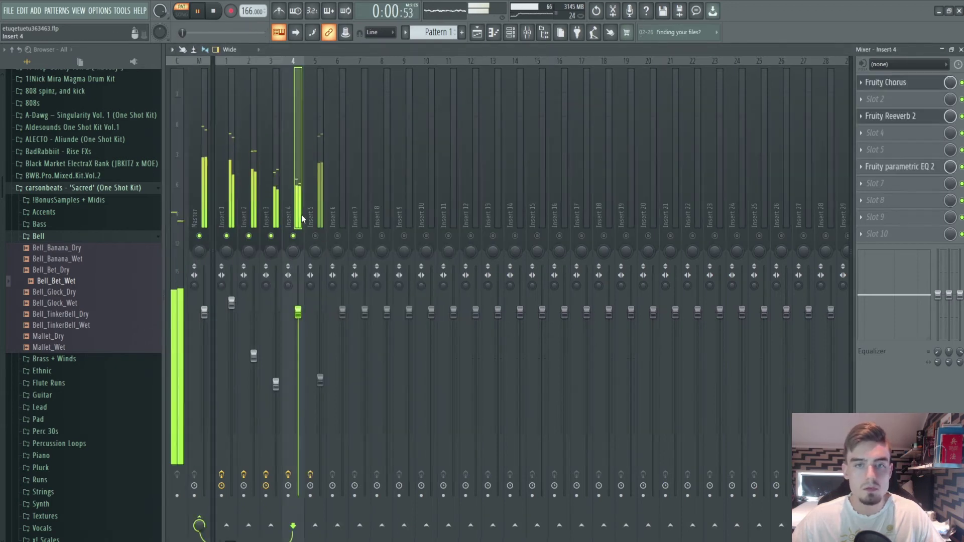
left_click(908, 117)
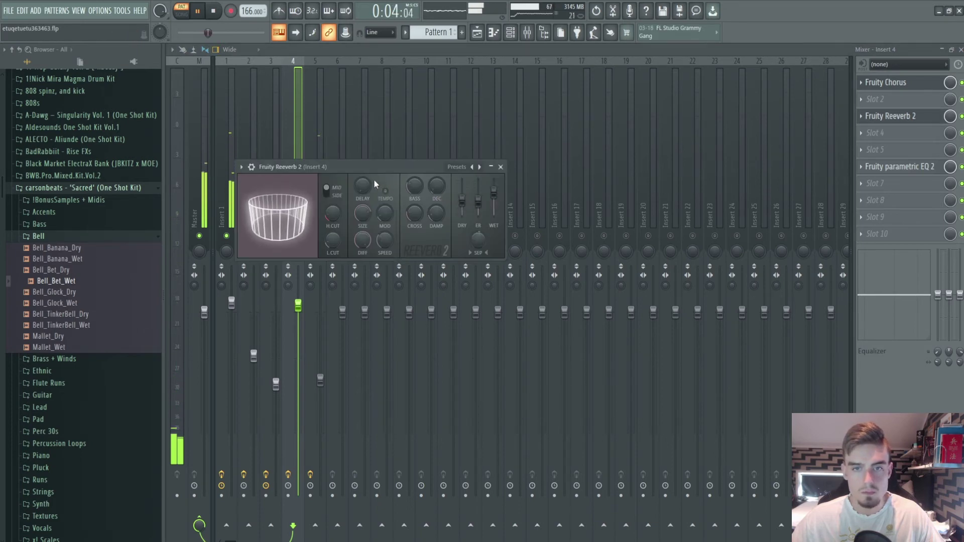
left_click_drag(437, 213, 437, 206)
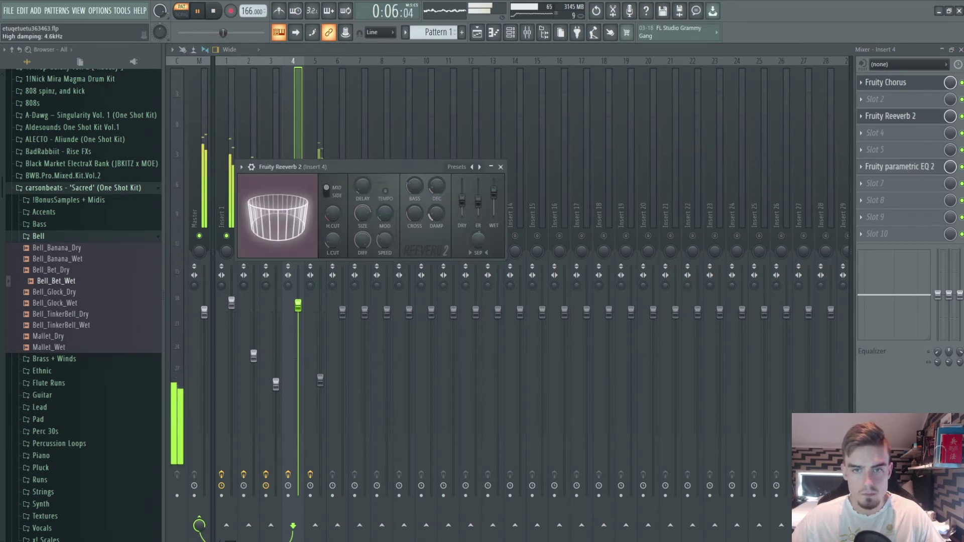
left_click(501, 167)
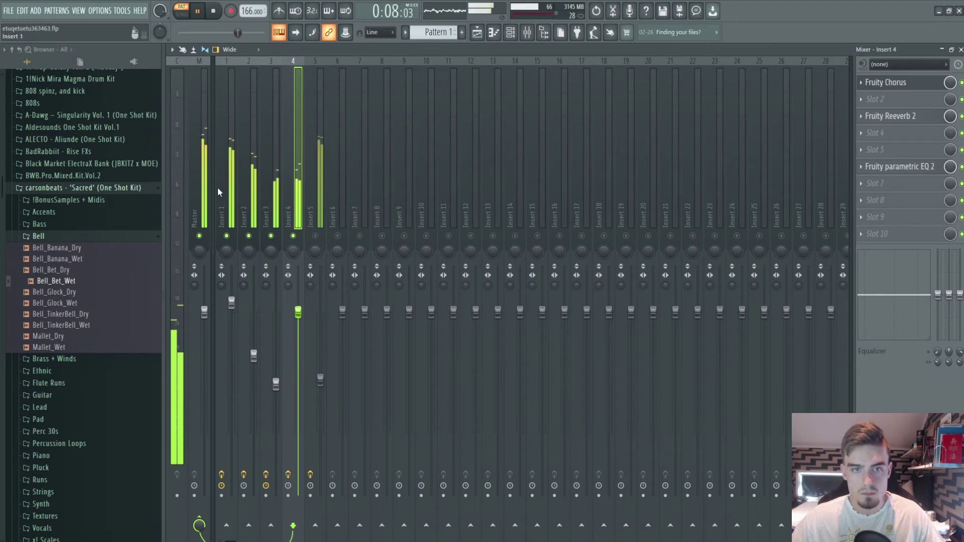
- Unmute the bell on insert 5, cut its low band in the mixer track EQ and lower its level slightly
left_click(203, 188)
left_click(289, 177)
left_click(186, 188)
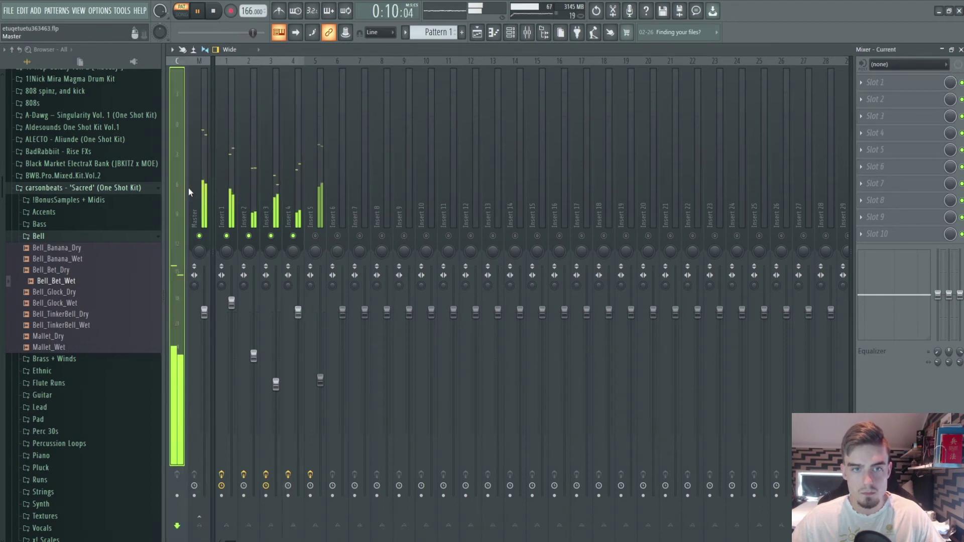
left_click(197, 191)
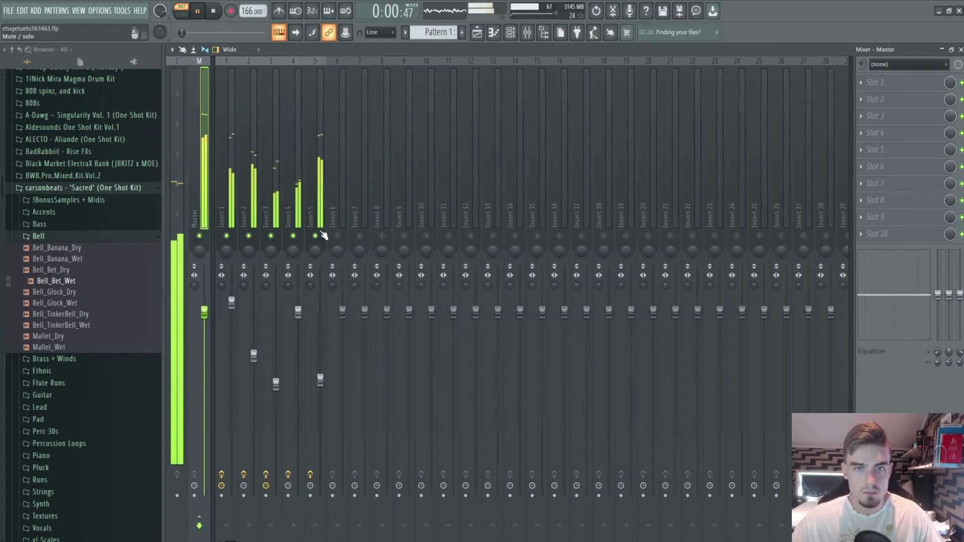
left_click(325, 398)
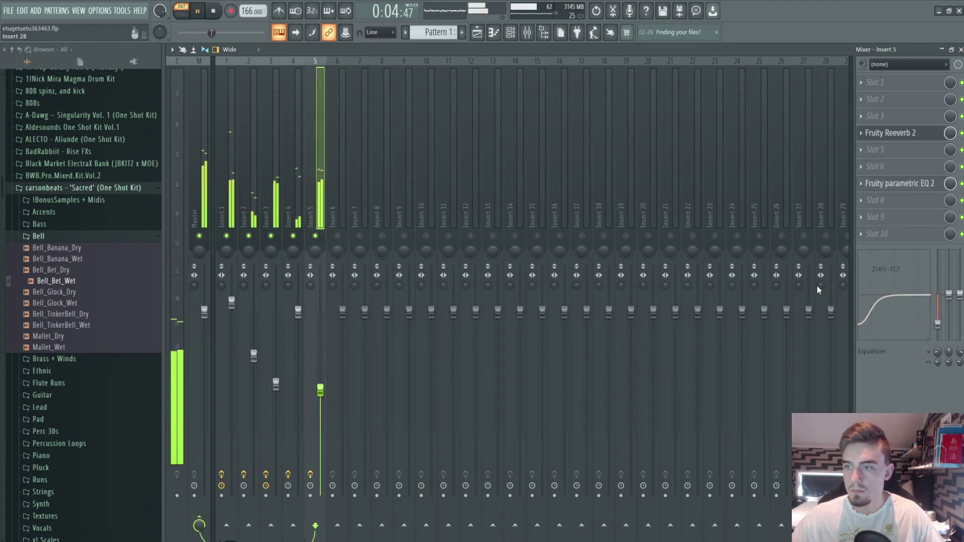
left_click(198, 146)
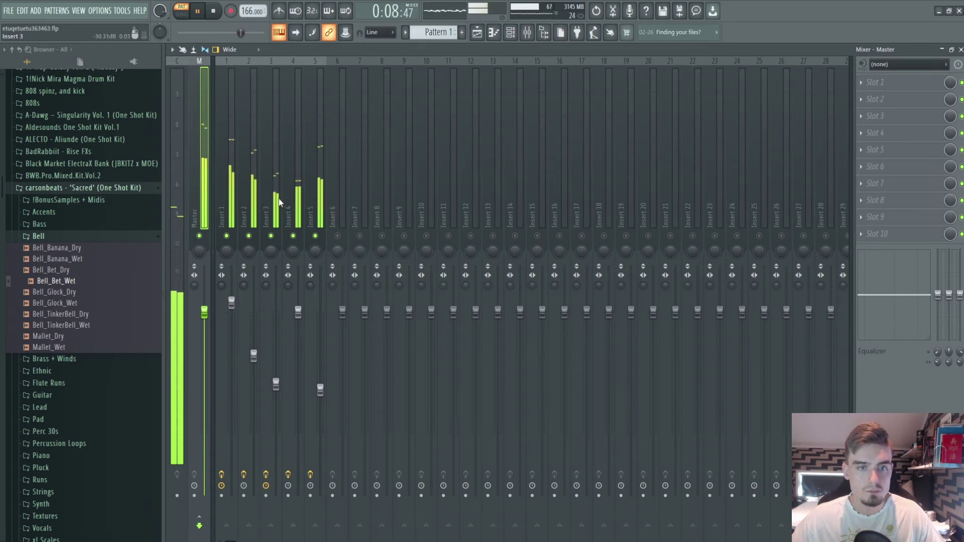
- Split Pattern 1 by channel and place the five resulting patterns at bar 1 on playlist tracks 1 to 5
left_click(477, 34)
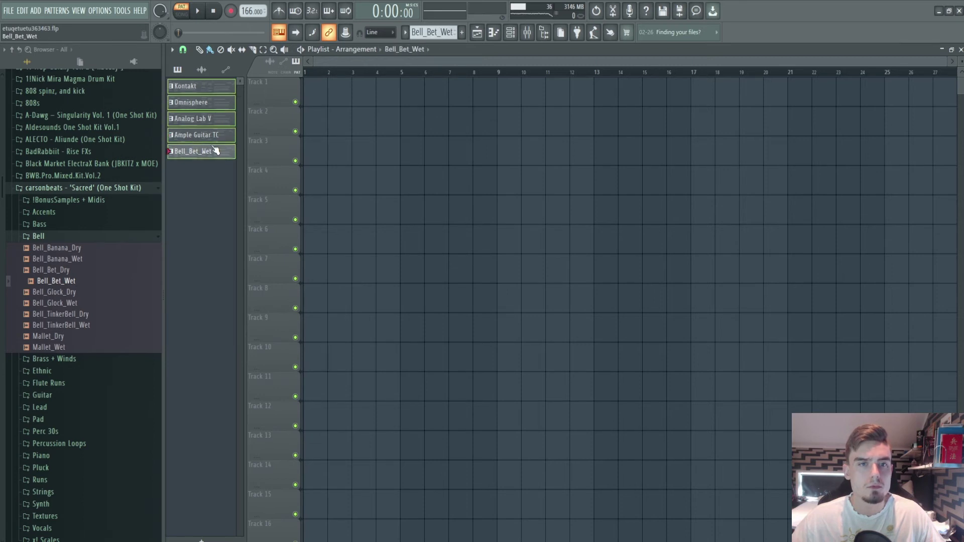
left_click_drag(199, 148, 310, 87)
- Duplicate the five clips twice to fill bars 1 to 24 and play the arrangement in song mode
left_click_drag(642, 246, 333, 71)
key("ctrl+b")
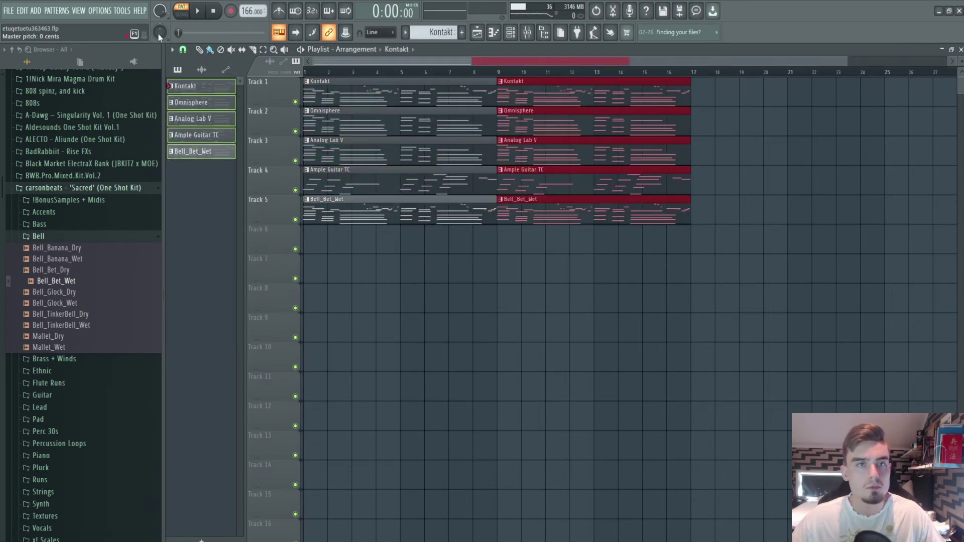
left_click(181, 14)
key("ctrl+d")
scroll(480, 284, "down", 2)
key("space")
left_click_drag(661, 313, 502, 83)
key("ctrl+b")
key("space")
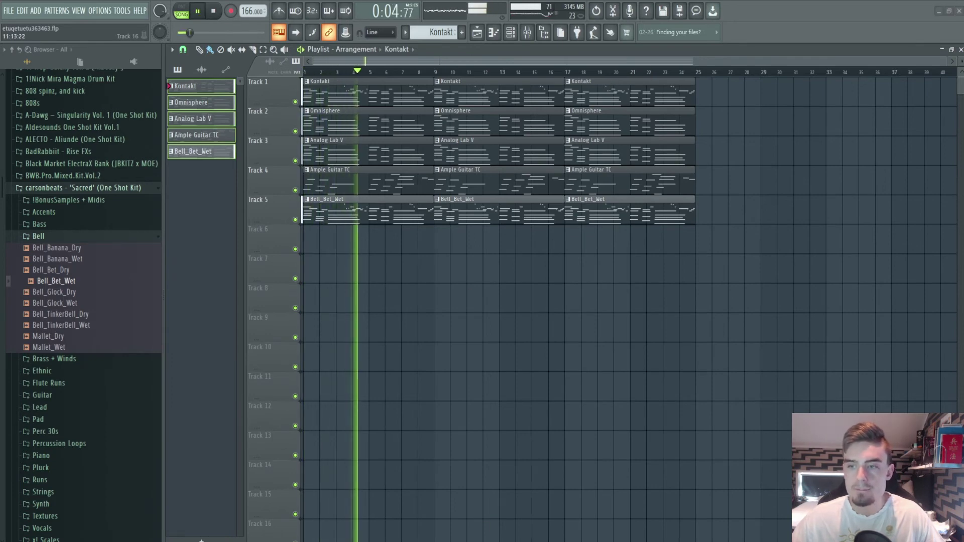
- Delete the Ample Guitar, Bell_Bet_Wet and Omnisphere clips from bars 9 to 16, playing back from bar 9
left_click(199, 50)
scroll(455, 251, "up", 2)
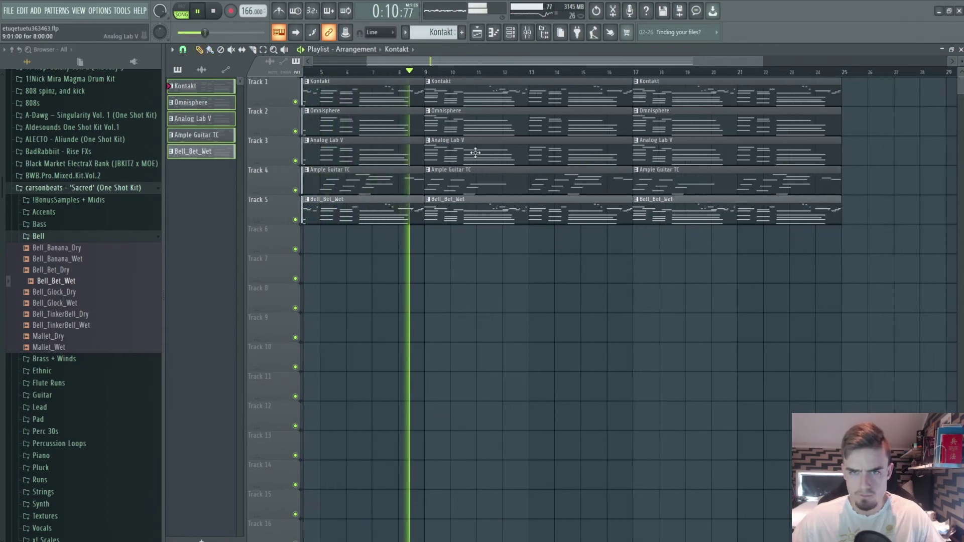
right_click(465, 180)
key("space")
left_click(426, 72)
right_click(472, 214)
key("space")
right_click(474, 123)
scroll(514, 206, "down", 3)
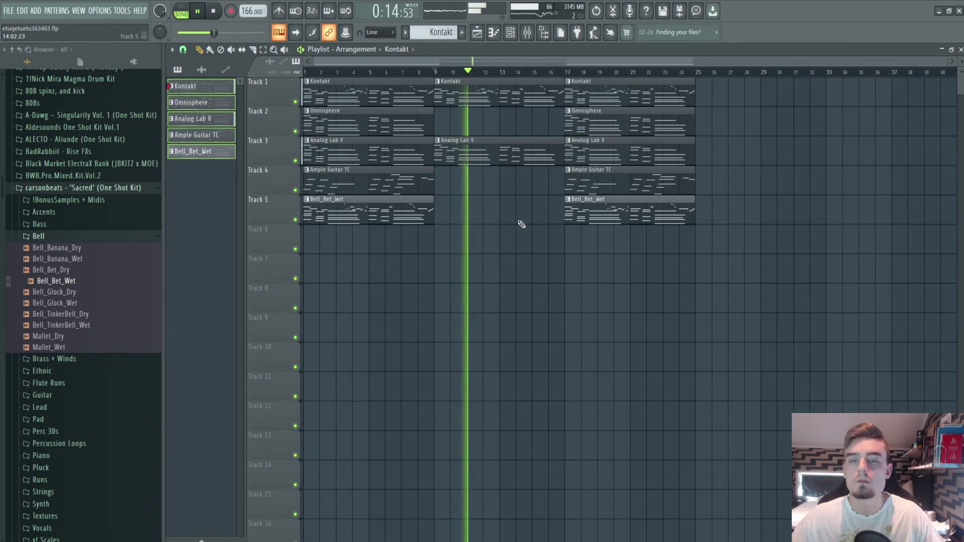
- Duplicate the five clips from bars 17 to 24 into bars 25 to 32, and delete the bell and Analog Lab V clips from bars 17 to 24
left_click_drag(597, 86, 622, 215)
key("ctrl+b")
left_click(680, 297, "ctrl")
scroll(679, 293, "down", 1)
right_click(595, 211)
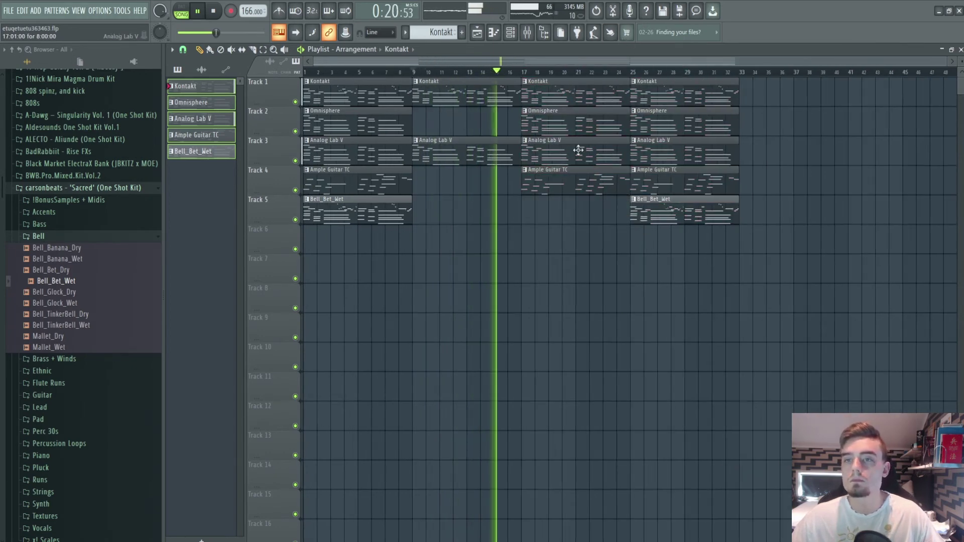
right_click(577, 150)
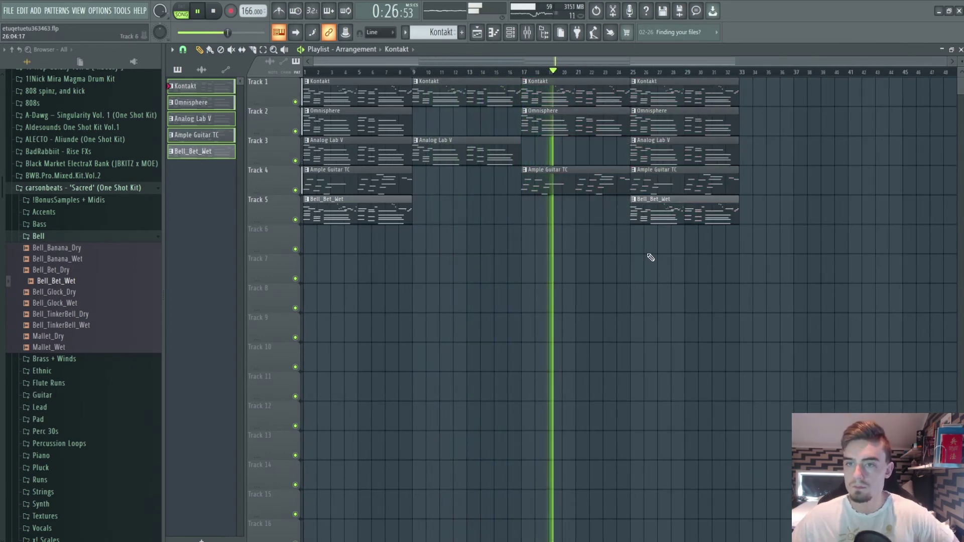
- Delete the Ample Guitar and Omnisphere clips from bars 25 to 32
left_click_drag(693, 258, 675, 85)
left_click_drag(743, 336, 667, 82)
left_click(703, 281, "ctrl")
right_click(684, 184)
right_click(683, 123)
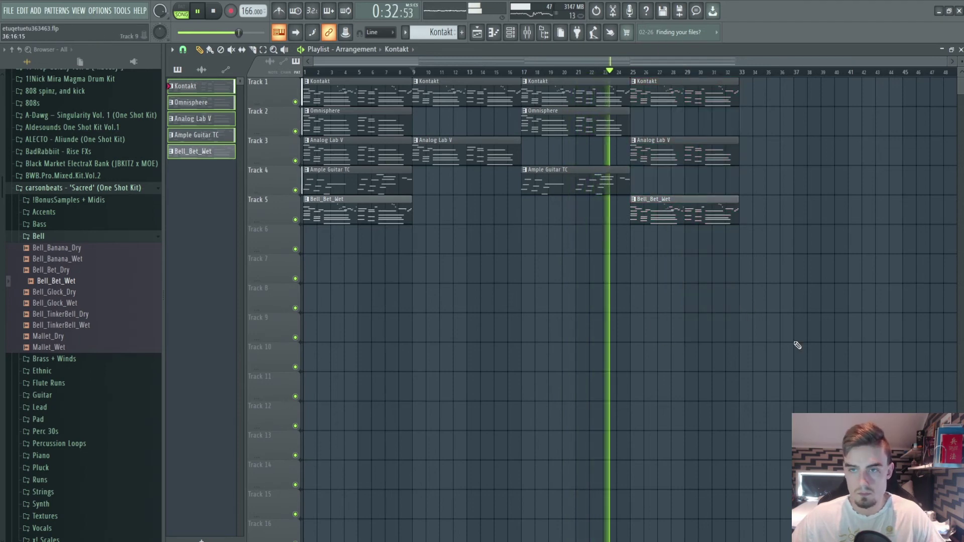
- Copy the Omnisphere, Ample Guitar, Analog Lab V and bell clips into bars 33 to 40 on tracks 2 to 5
left_click_drag(796, 344, 680, 81)
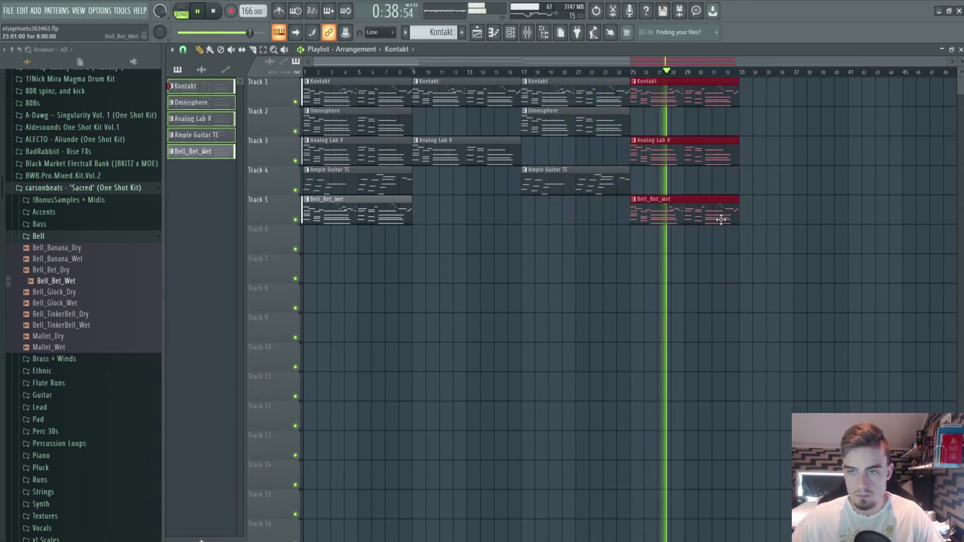
left_click_drag(668, 129, 610, 123)
left_click_drag(715, 132, 610, 124)
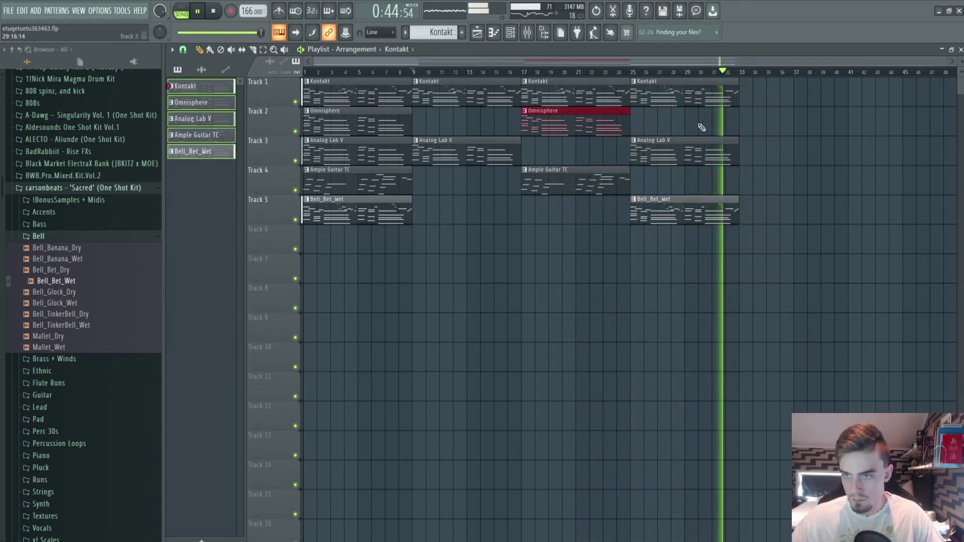
key("ctrl+b")
left_click_drag(716, 187, 610, 182)
key("ctrl+b")
left_click_drag(773, 159, 715, 150)
key("ctrl+b")
scroll(792, 230, "down", 1)
left_click_drag(755, 273, 658, 208)
key("ctrl+b")
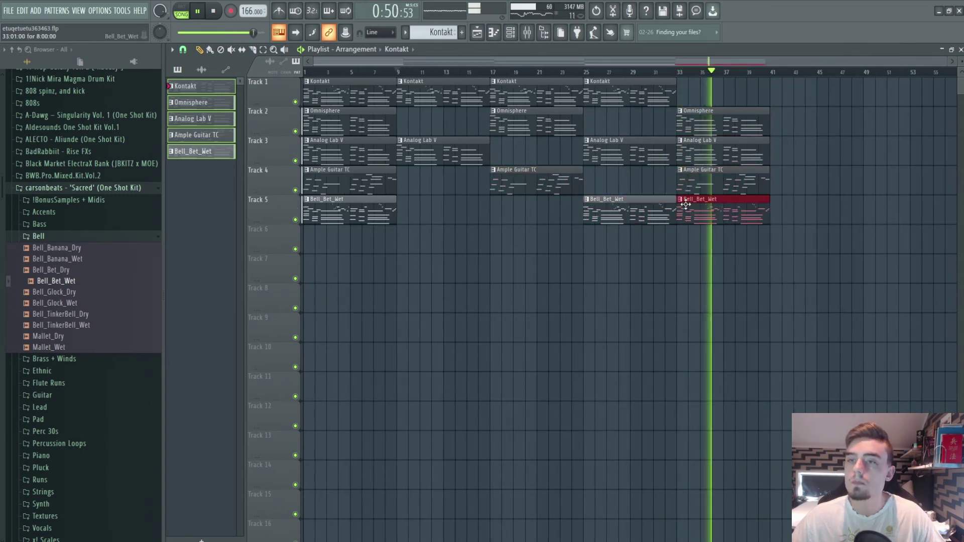
- Make the bell clip at bar 33 unique, remove part of its notes in the piano roll and play back bars 33 to 40
key("space")
left_click(680, 199)
left_click(707, 251)
left_click(493, 33)
scroll(423, 269, "up", 3)
left_click_drag(450, 264, 404, 216)
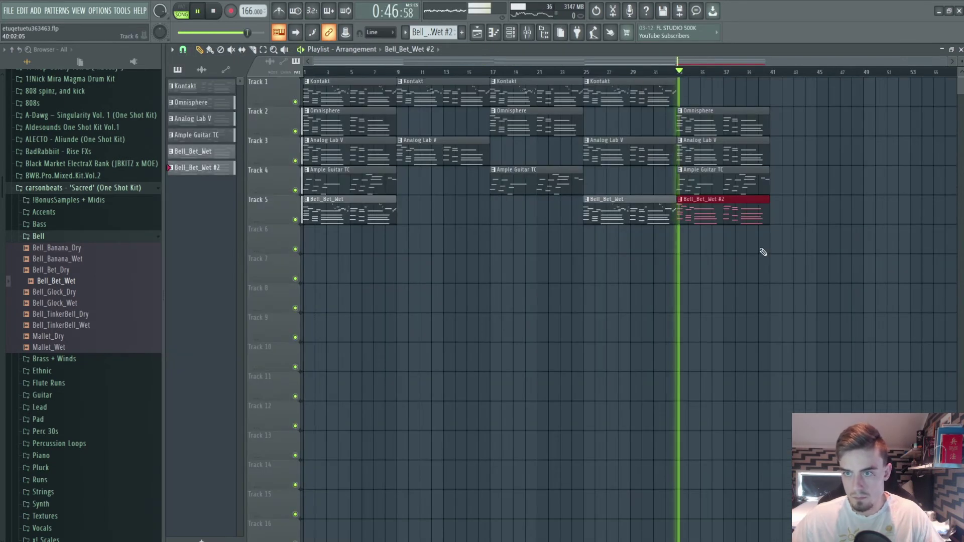
left_click_drag(775, 261, 678, 101)
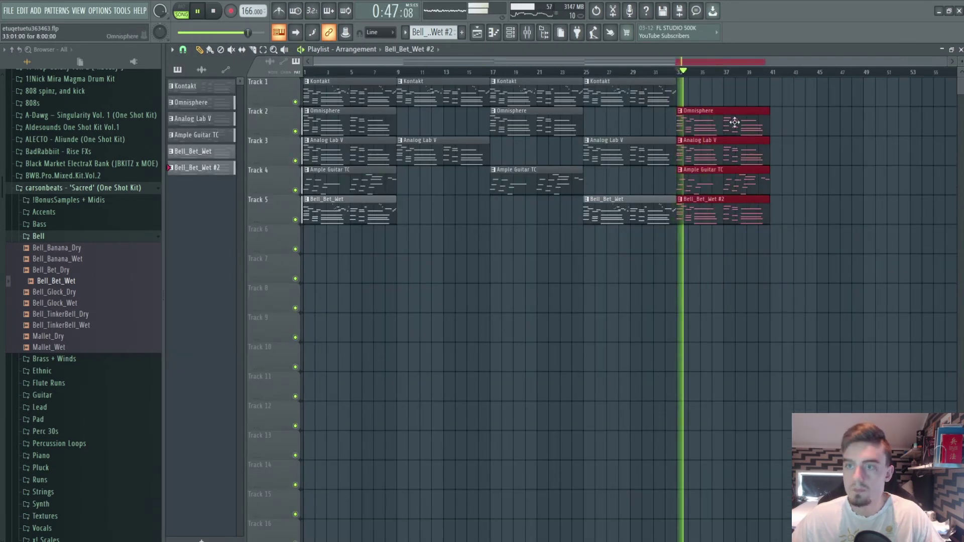
left_click(868, 194, "ctrl")
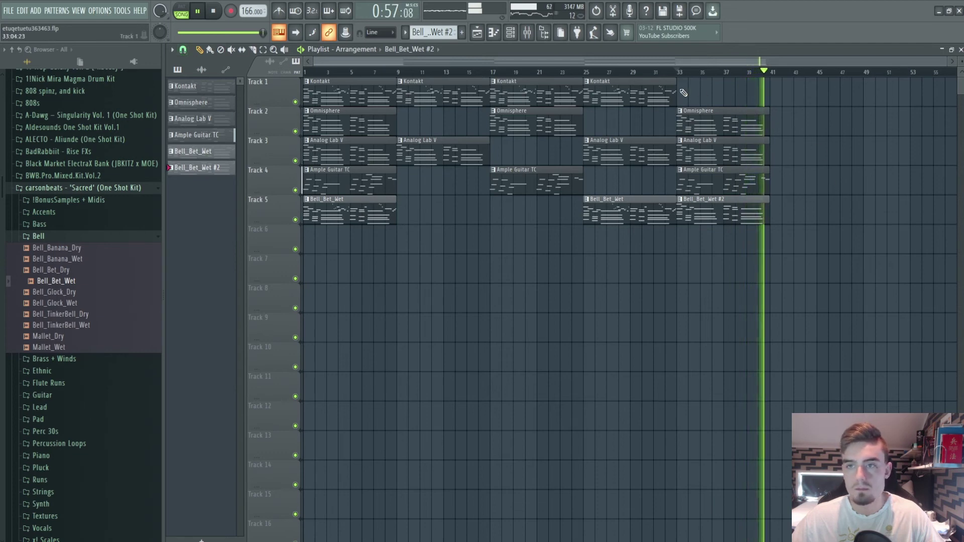
key("space")
- Place a solo Kontakt clip at bar 43 on track 1 and a solo Omnisphere clip at bar 53 on track 2
left_click_drag(685, 81, 809, 94)
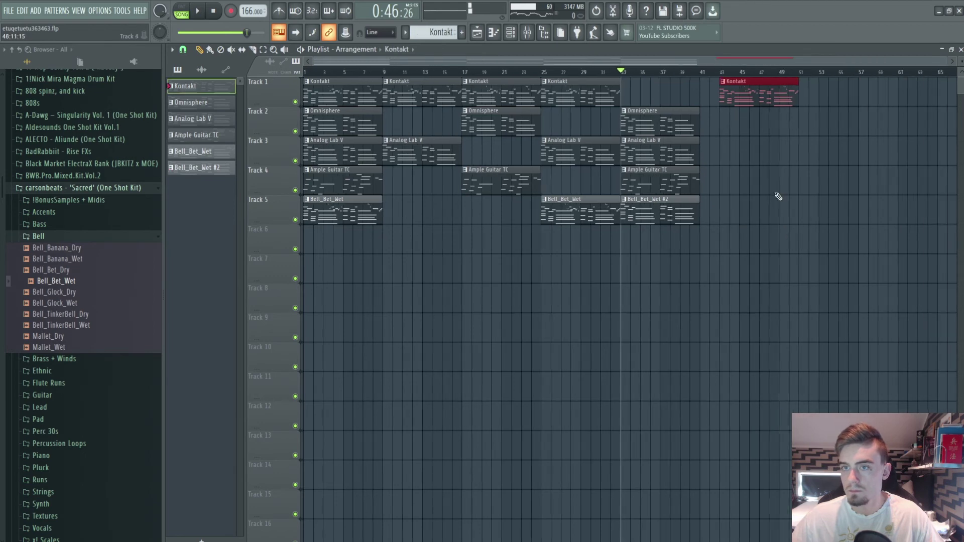
left_click_drag(741, 132, 732, 136)
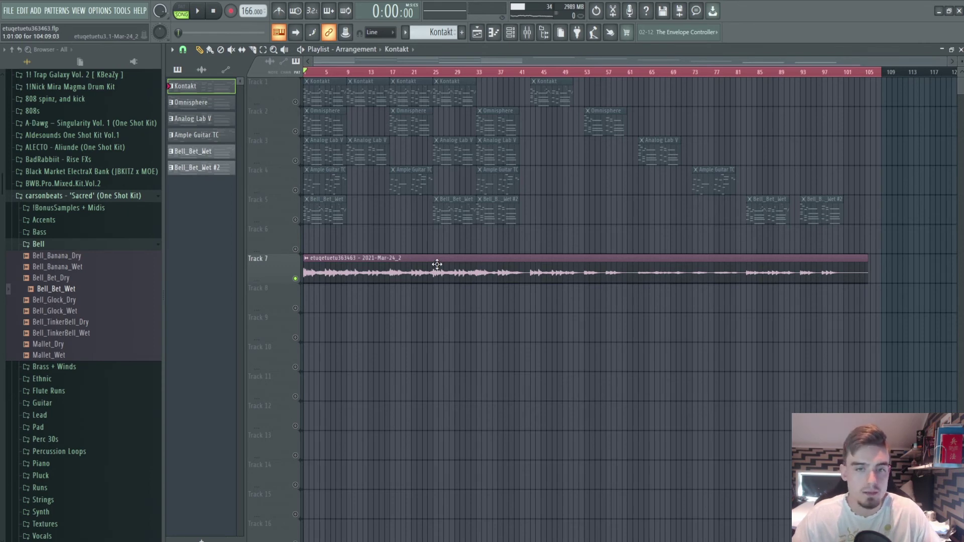
- Set the pitch shift of the rendered audio clip on track 7 to -100 cents and play it, checking its level in the mixer
double_click(437, 264)
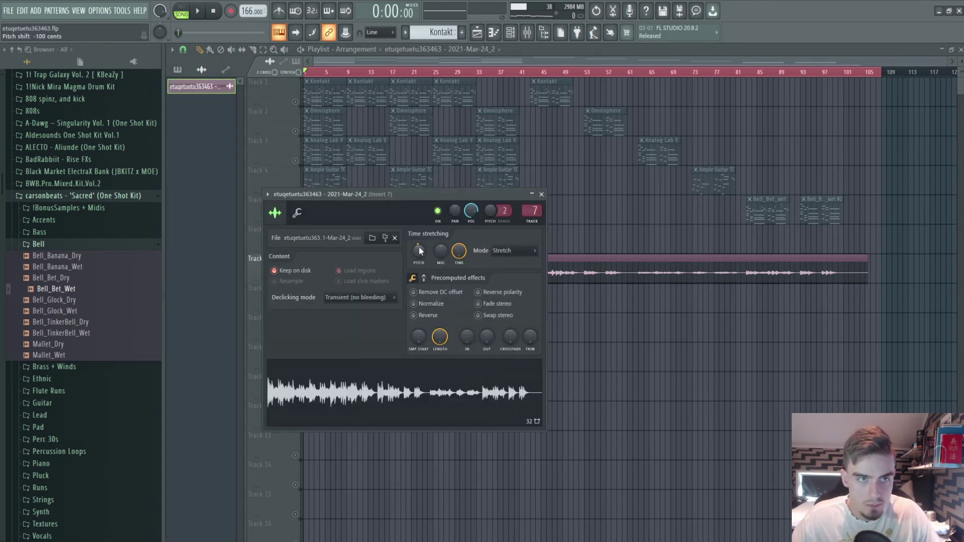
left_click(541, 195)
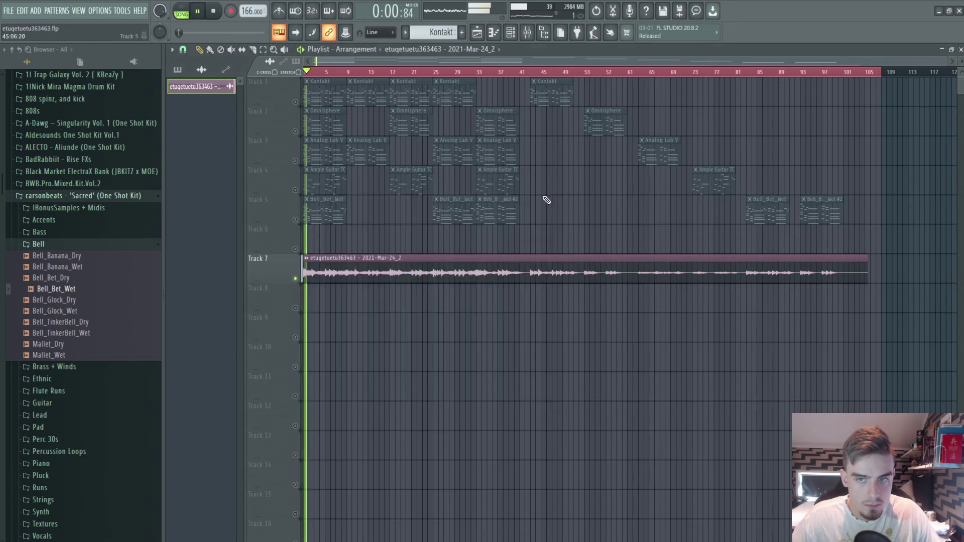
left_click(528, 34)
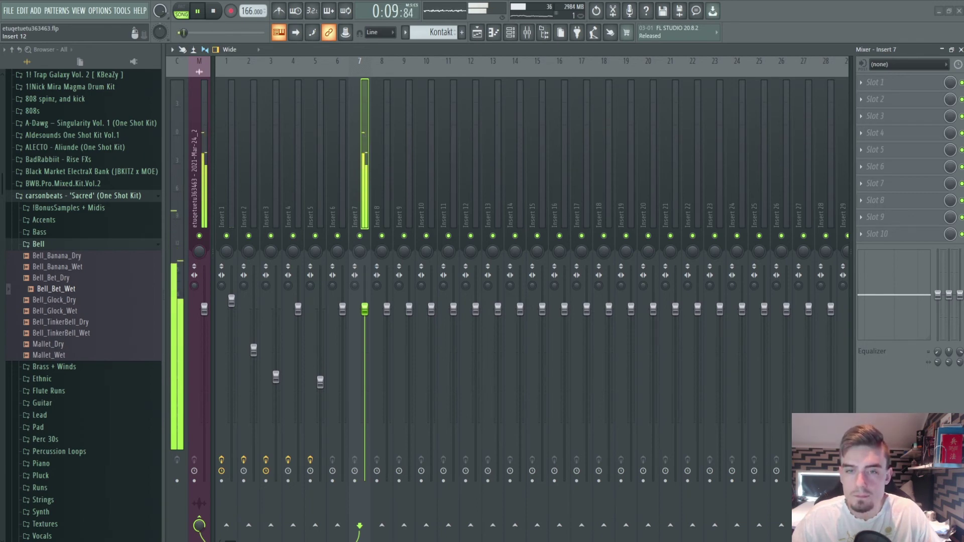
left_click(482, 33)
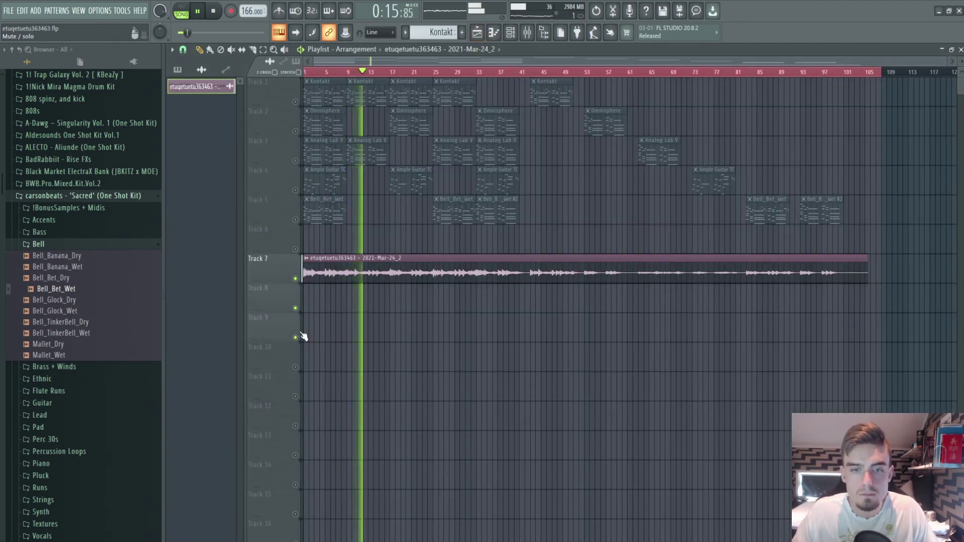
- Try a pitch shift of +300 cents on the rendered audio clip and play it back
key("space")
double_click(348, 271)
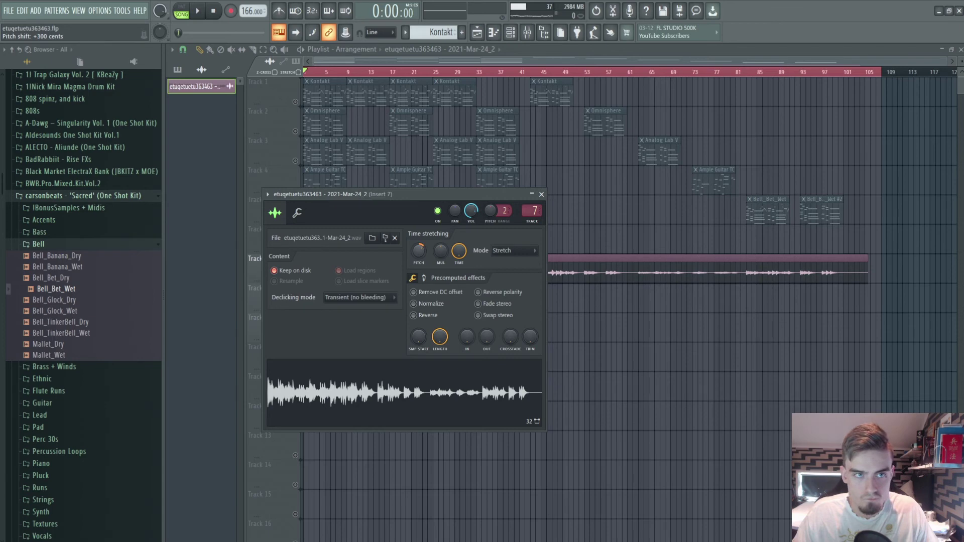
left_click(541, 194)
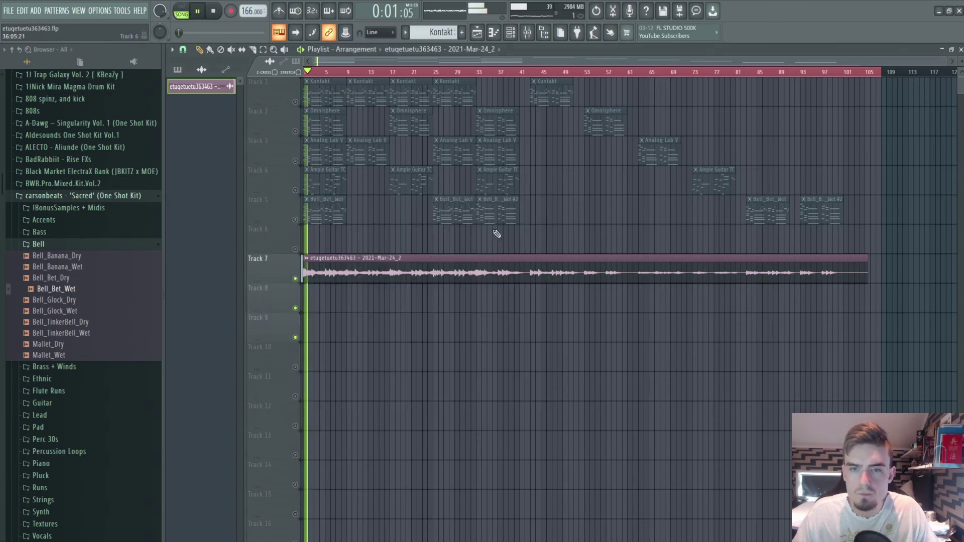
- Set the rendered audio clip's pitch shift to -100 cents
double_click(384, 272)
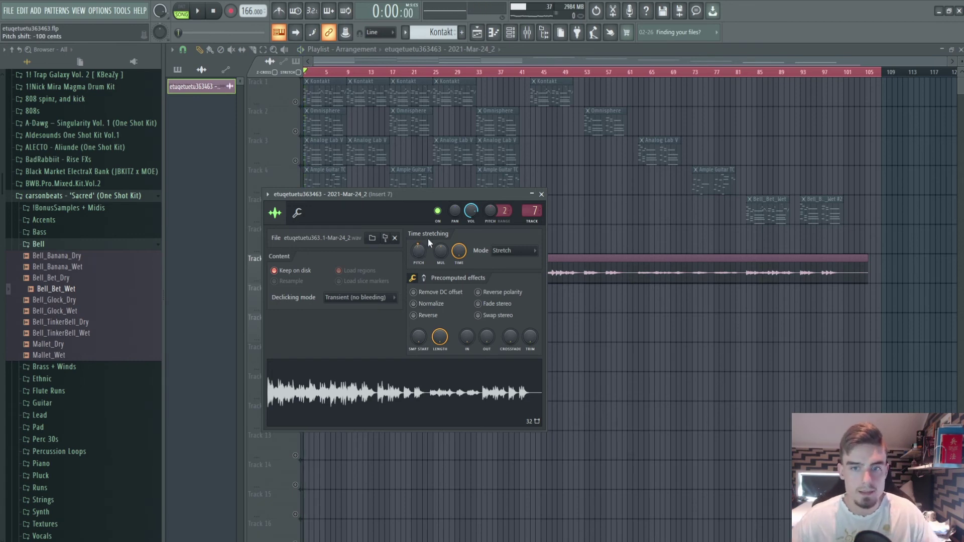
left_click(541, 194)
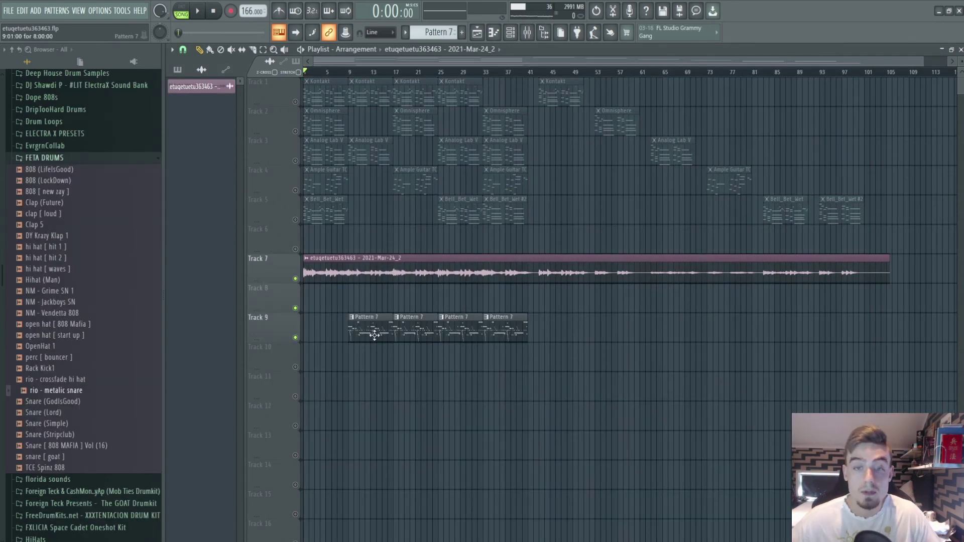
- Play the arrangement from the start and examine the hi hat [ hit 1 ] notes of Pattern 7 in the piano roll
scroll(374, 335, "up", 5)
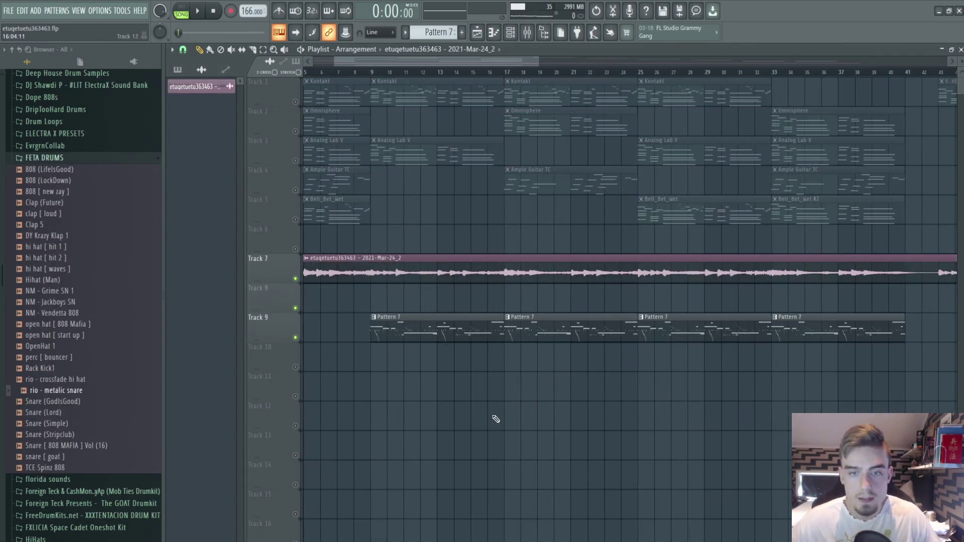
scroll(495, 419, "down", 3)
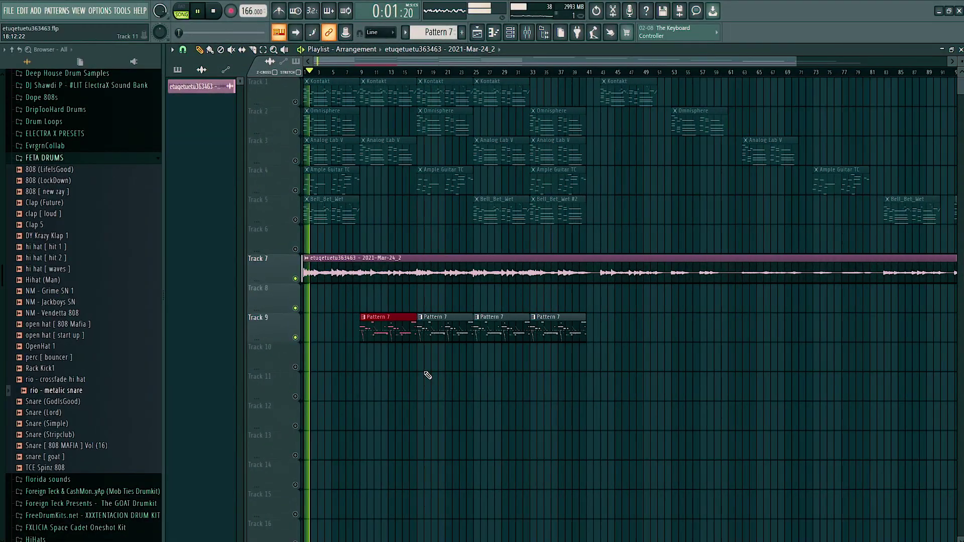
scroll(344, 398, "down", 2)
scroll(298, 394, "up", 2)
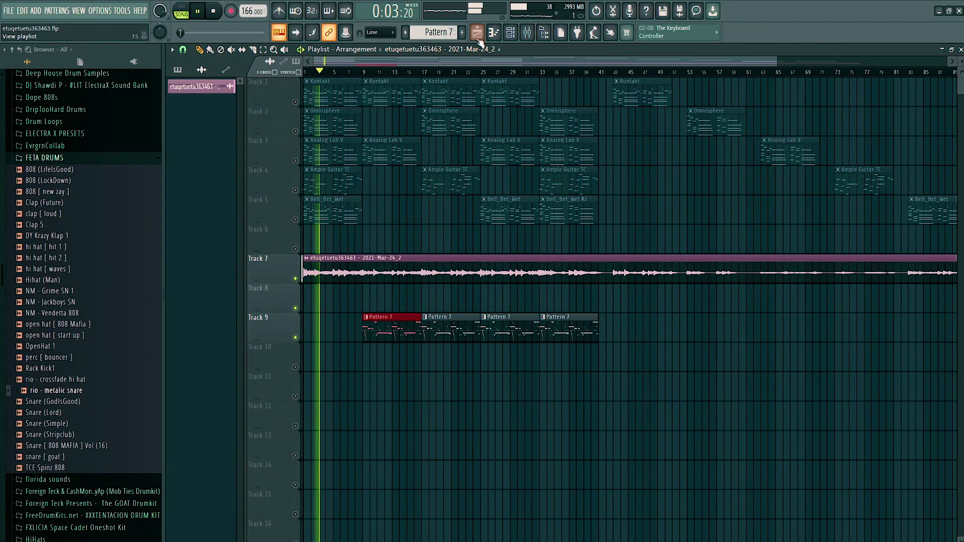
left_click(511, 32)
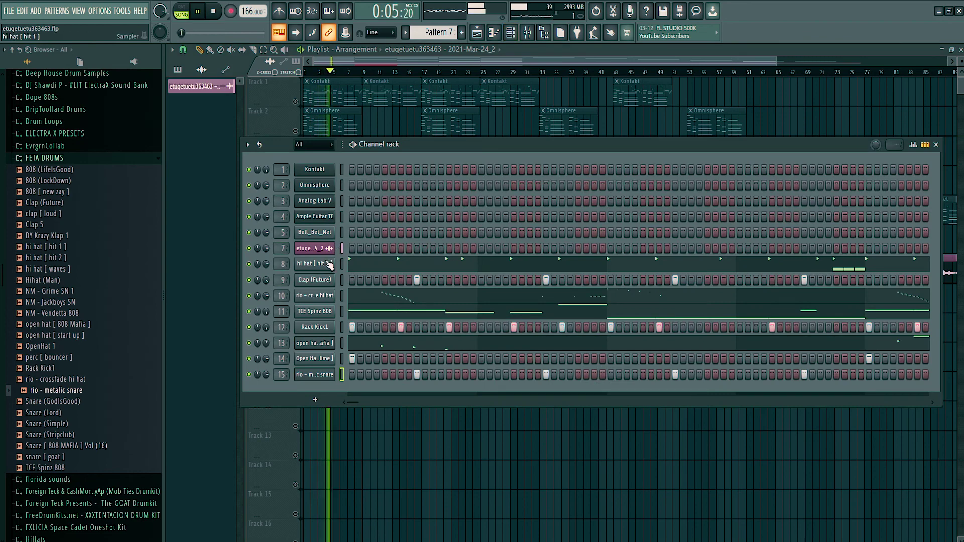
left_click(351, 264)
scroll(426, 332, "down", 1)
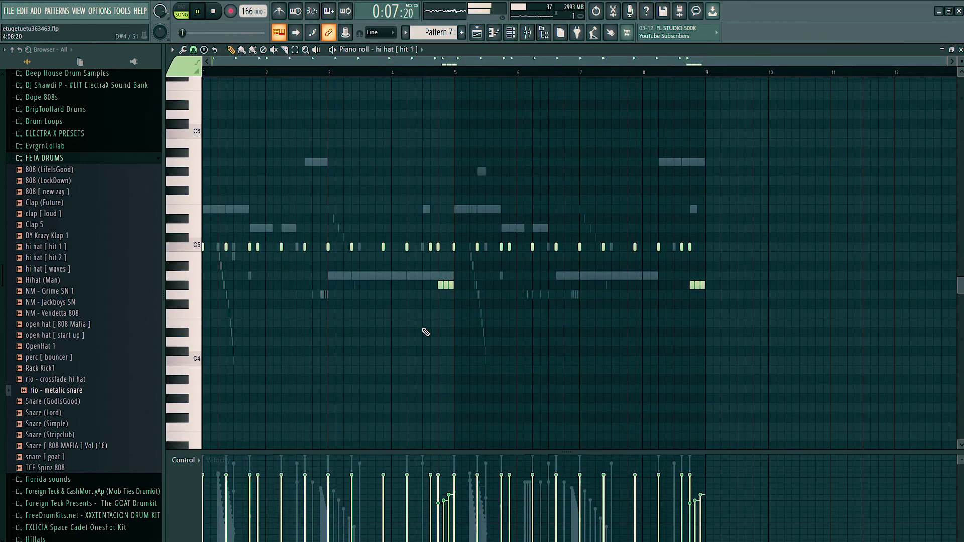
- Examine the Clap (Future) and rio - crossfade hi hat notes of Pattern 7, displaying the note panning of the crossfade hi hat
left_click(419, 52)
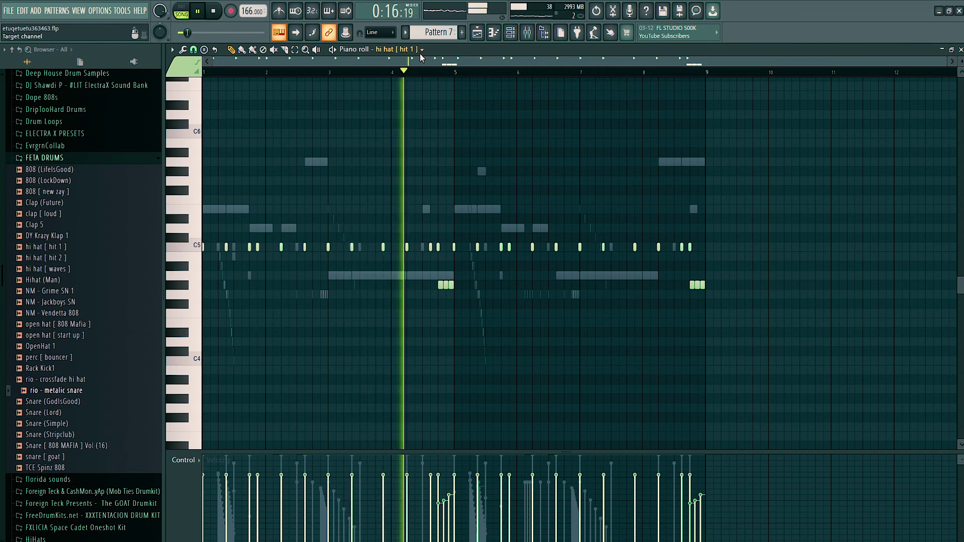
left_click(414, 147)
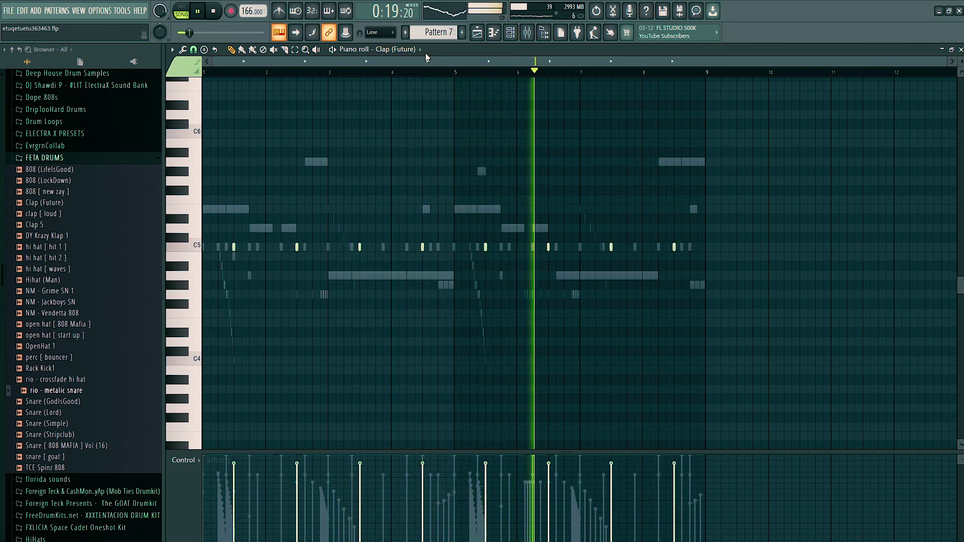
left_click(421, 53)
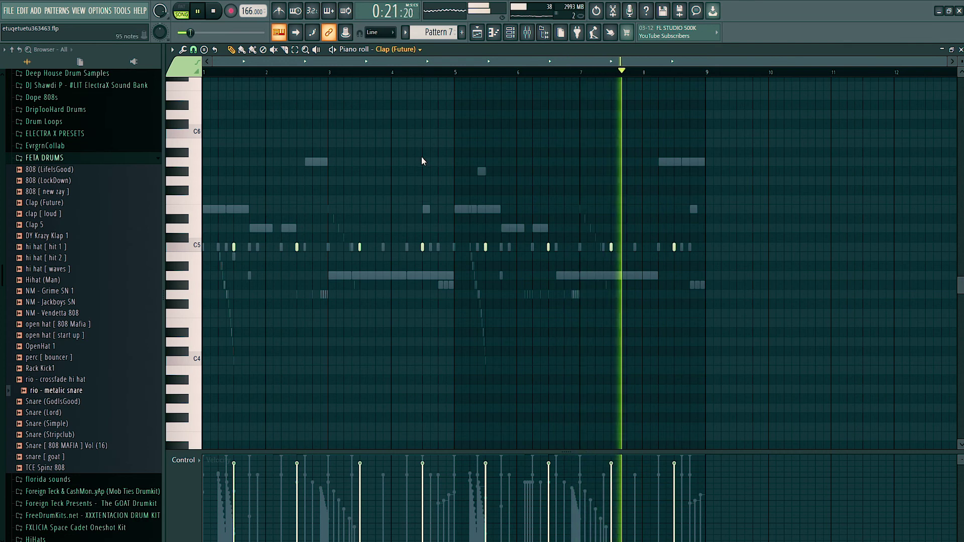
left_click(432, 171)
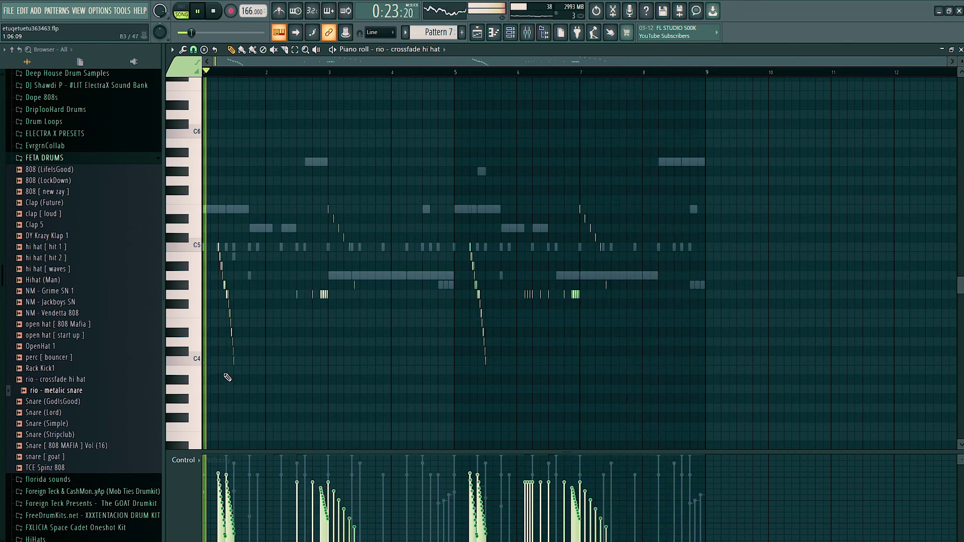
left_click(197, 463)
left_click(204, 480)
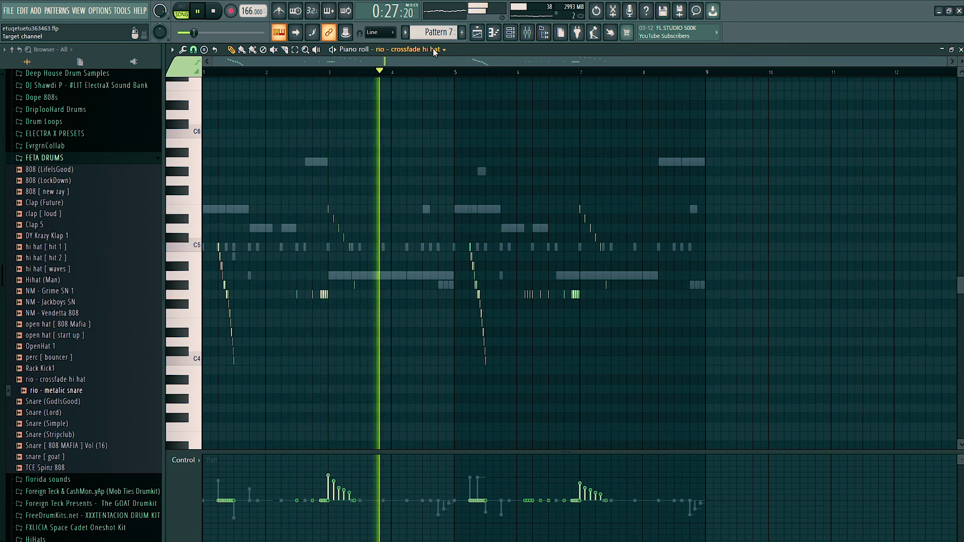
- Examine the TCE Spinz 808 and Rack Kick1 notes of Pattern 7 in the piano roll
key("Down")
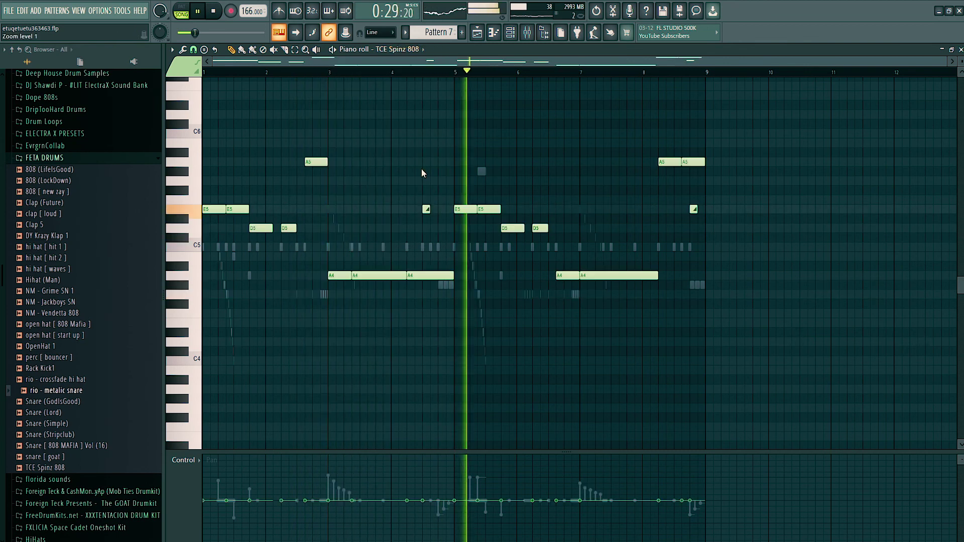
scroll(522, 229, "up", 2)
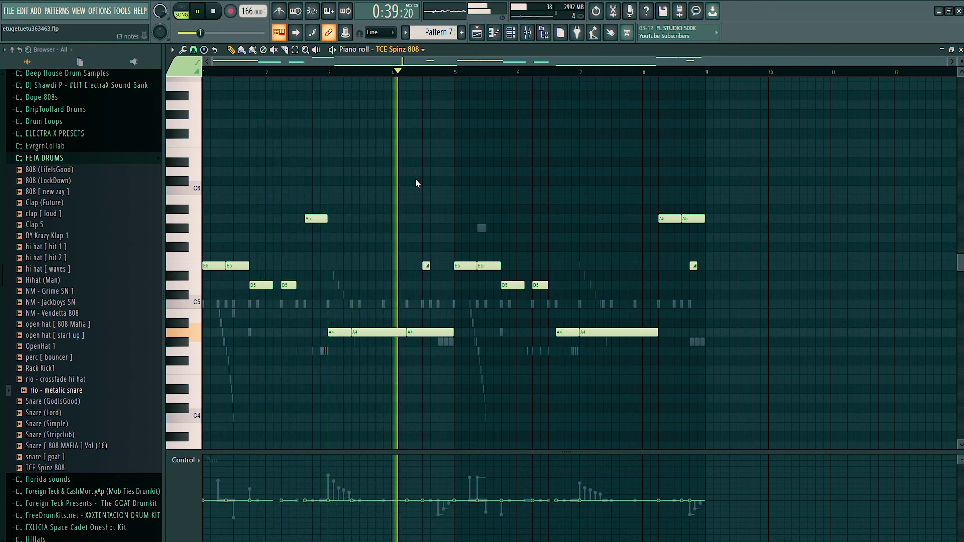
key("Down")
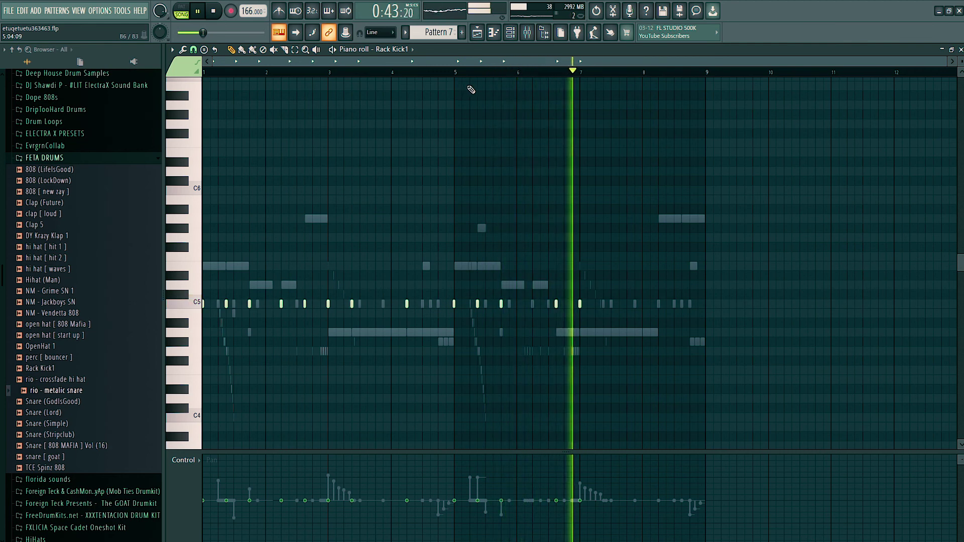
- Examine the open hat [ 808 Mafia ], Open Hat [ slime ] and rio - metalic snare notes, and return to the playlist
left_click(408, 50)
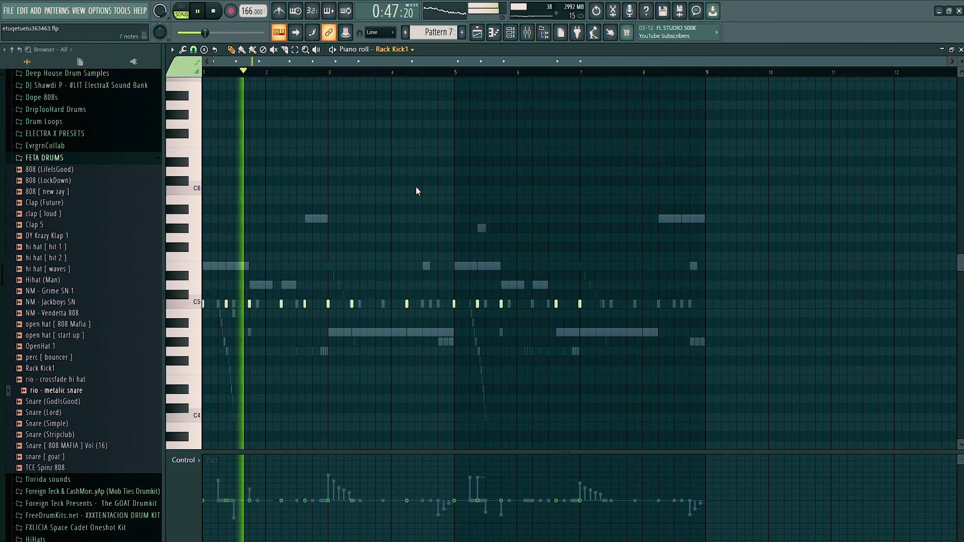
key("Down")
scroll(417, 190, "down", 1)
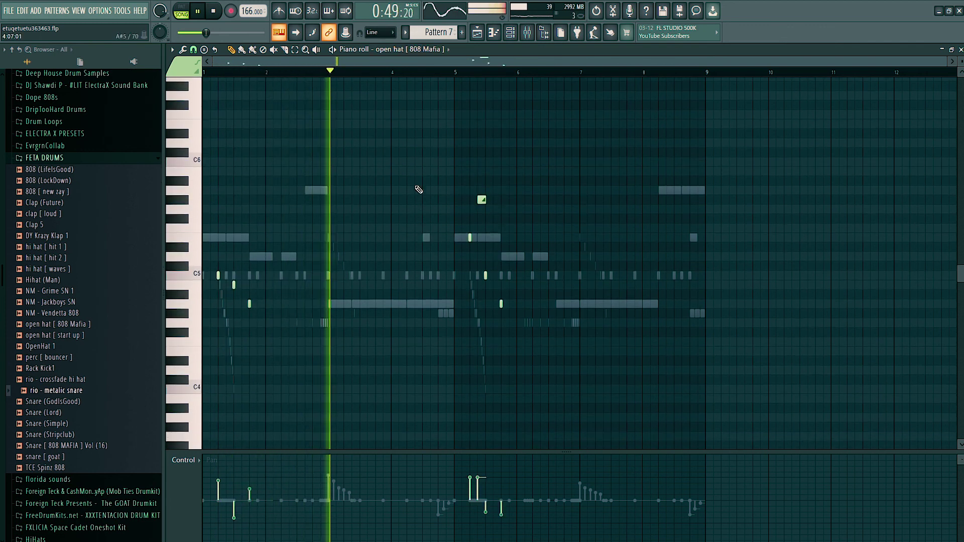
left_click(481, 200)
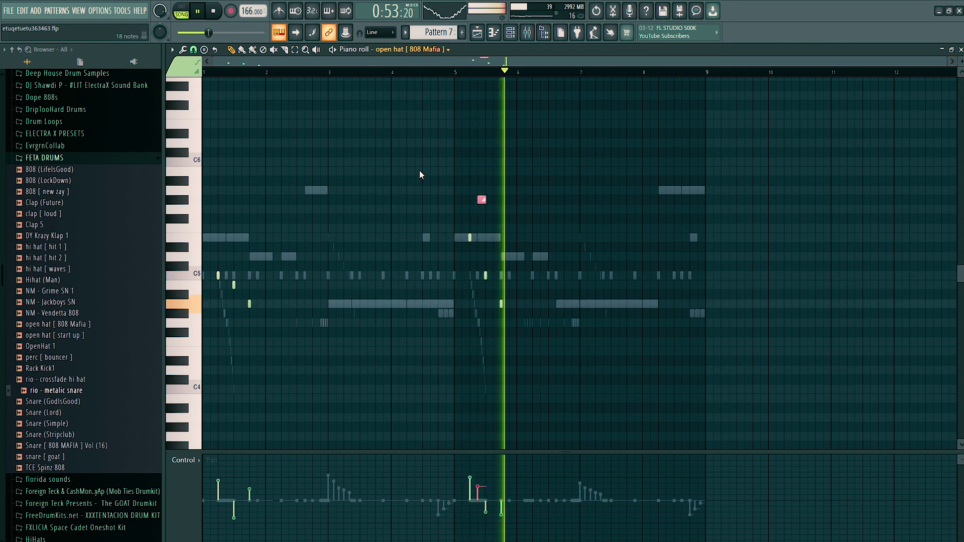
key("Down")
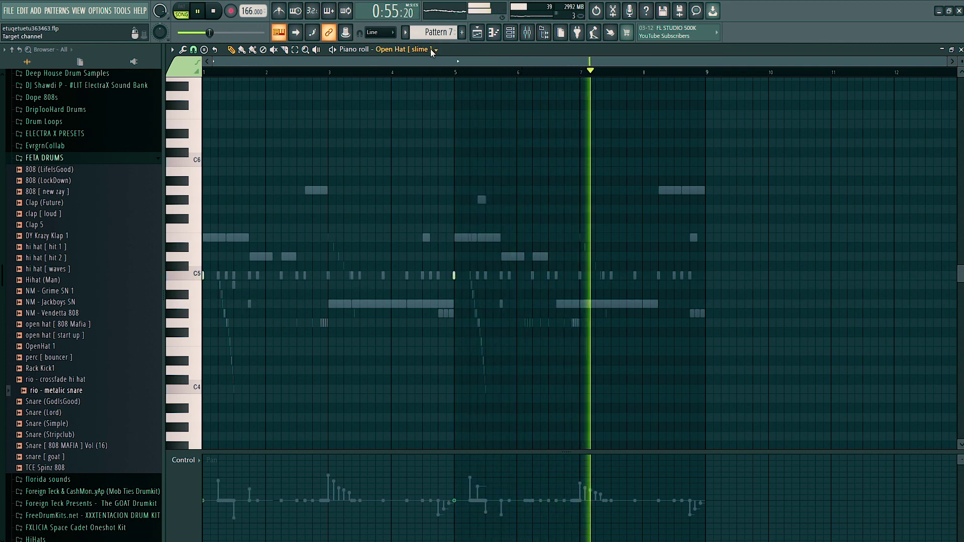
left_click(430, 49)
left_click(430, 205)
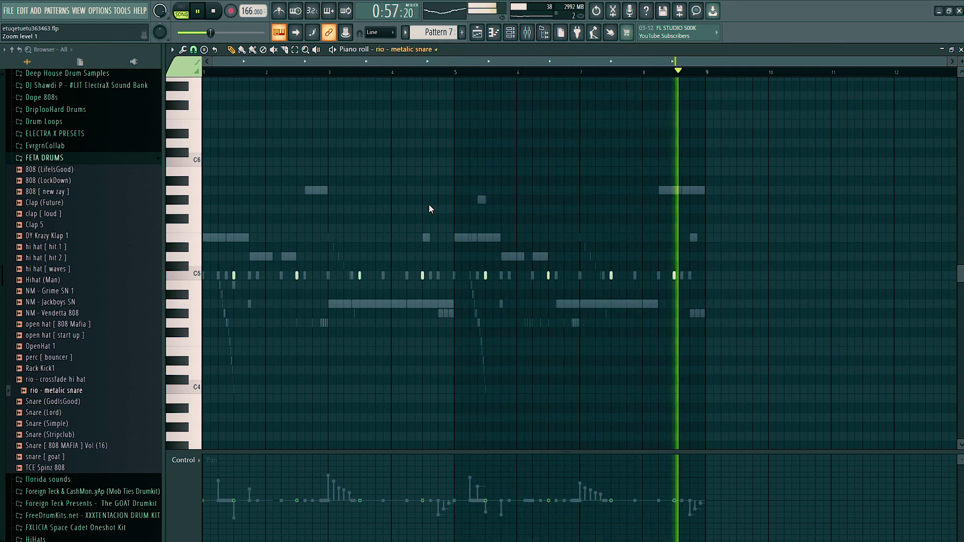
left_click(481, 34)
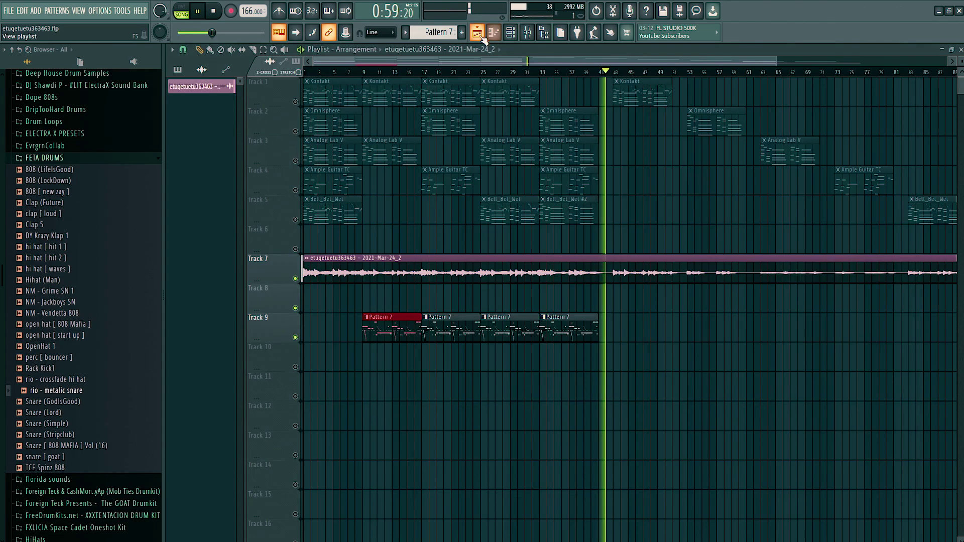